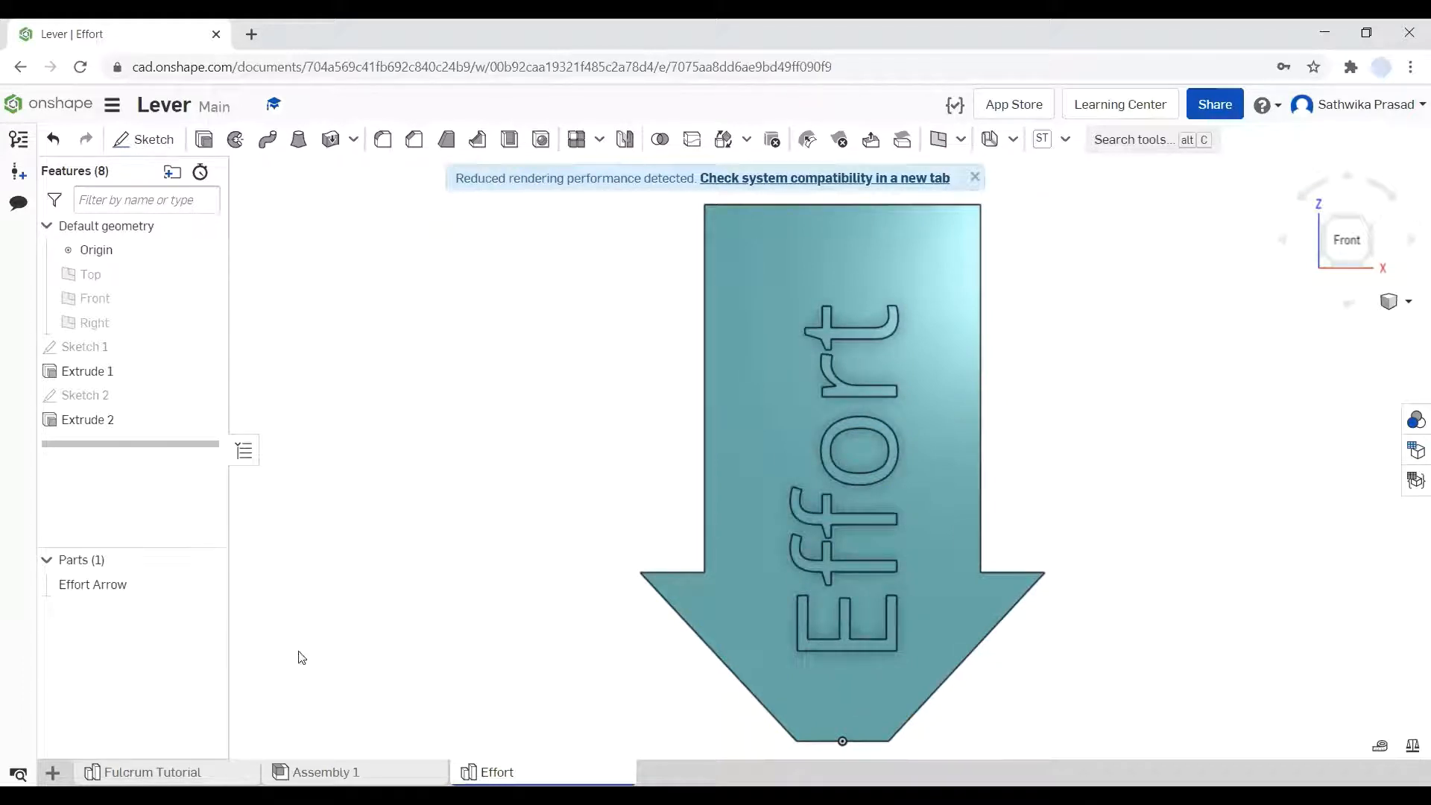
Step: Duplicate the Fulcrum Tutorial part studio twice
left_click(153, 773)
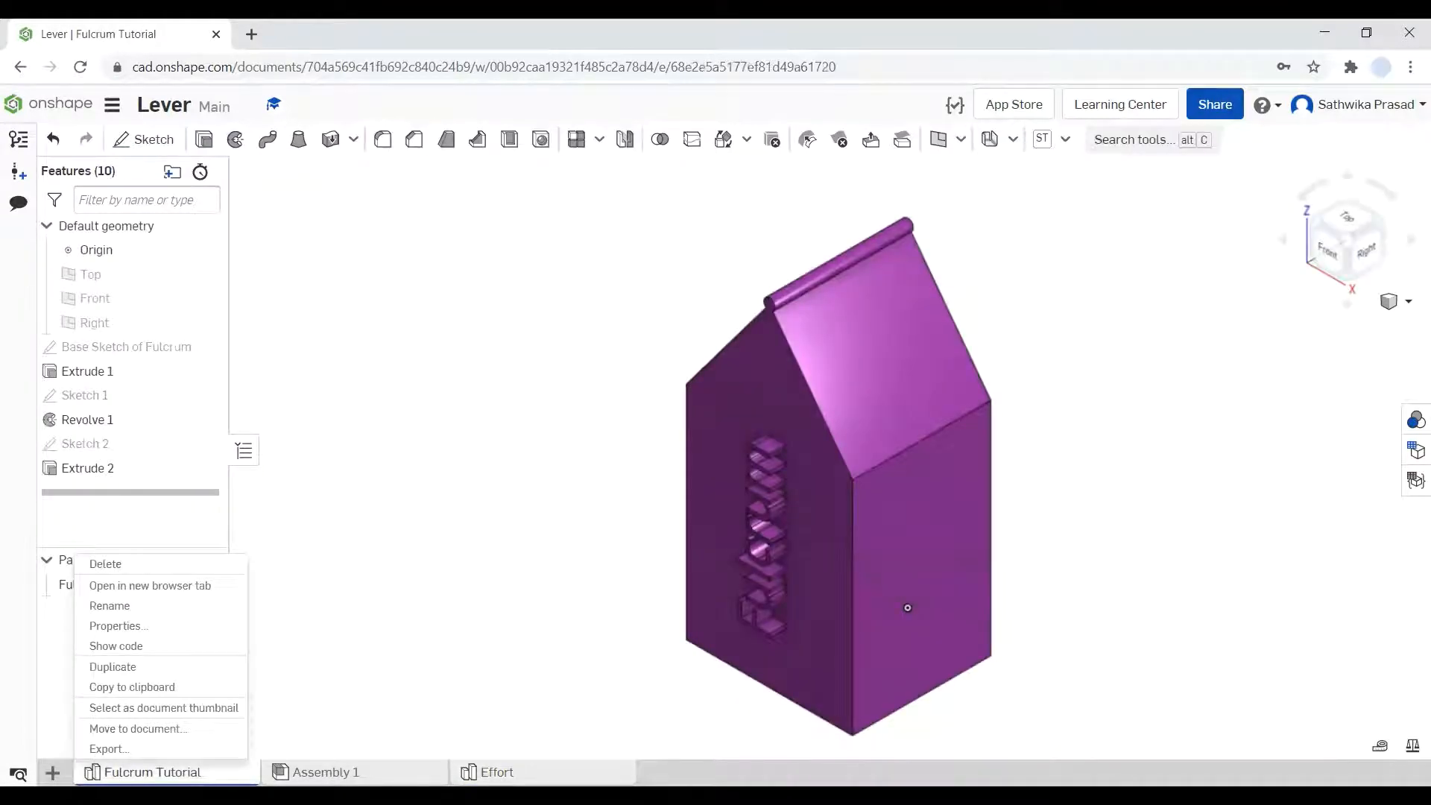
left_click(169, 667)
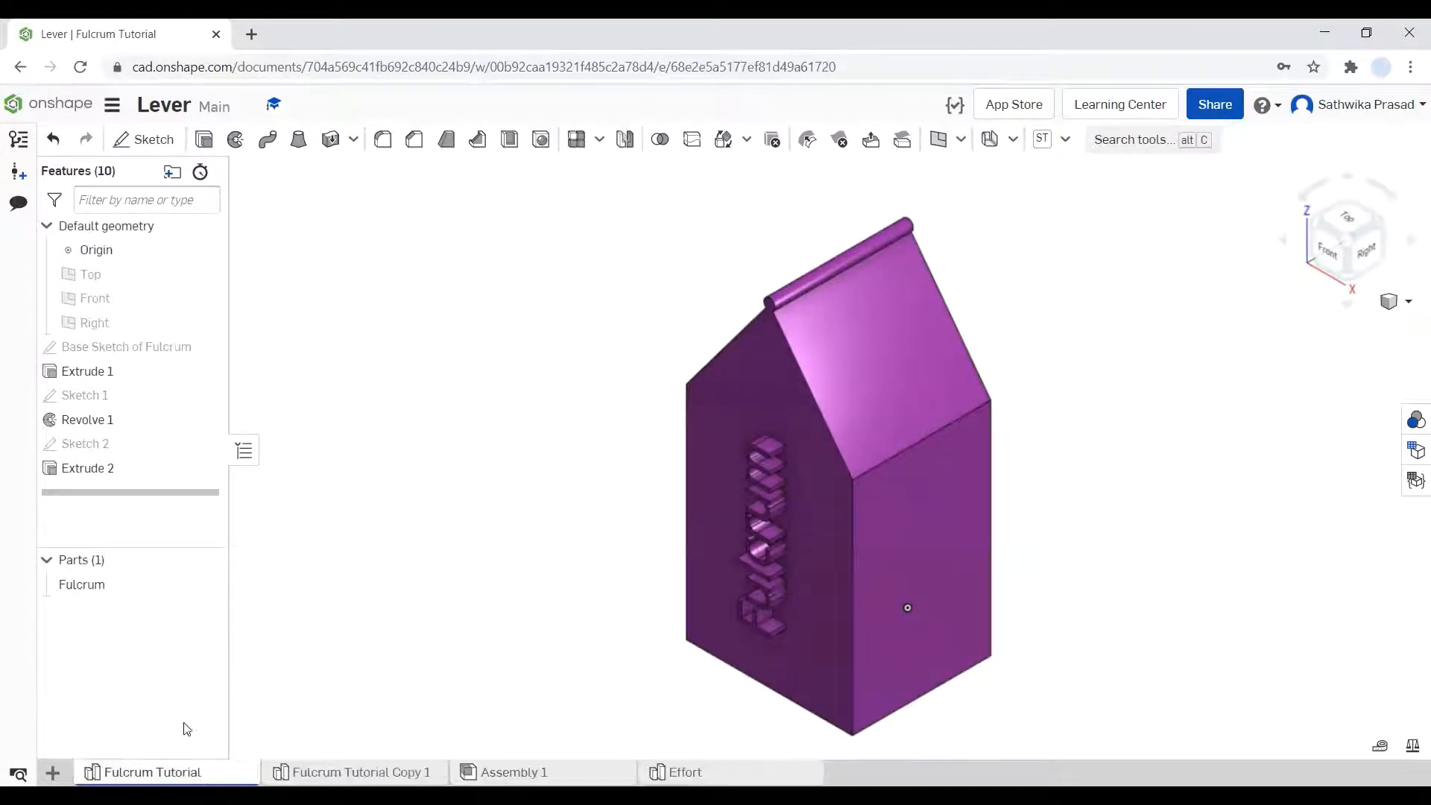
right_click(82, 585)
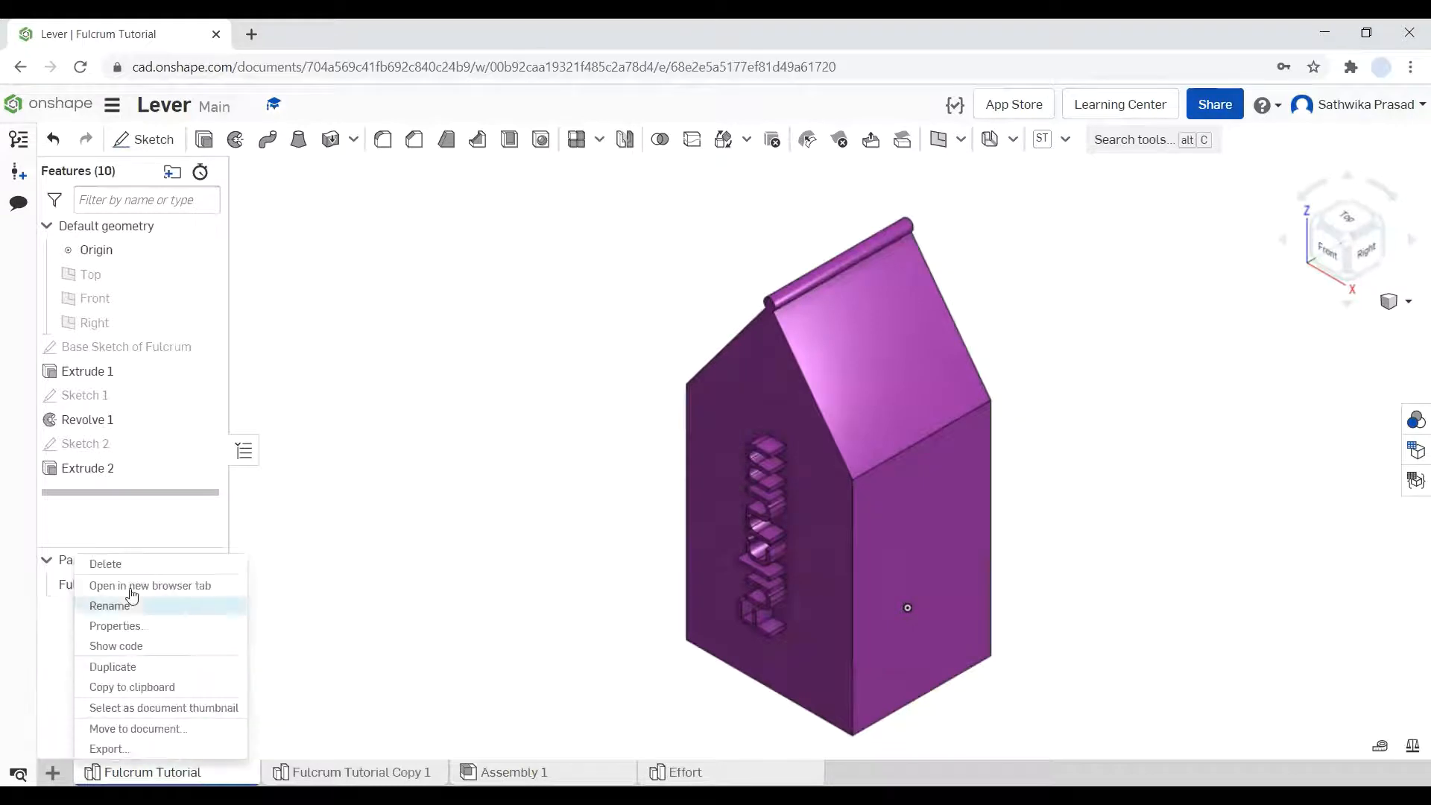
left_click(154, 667)
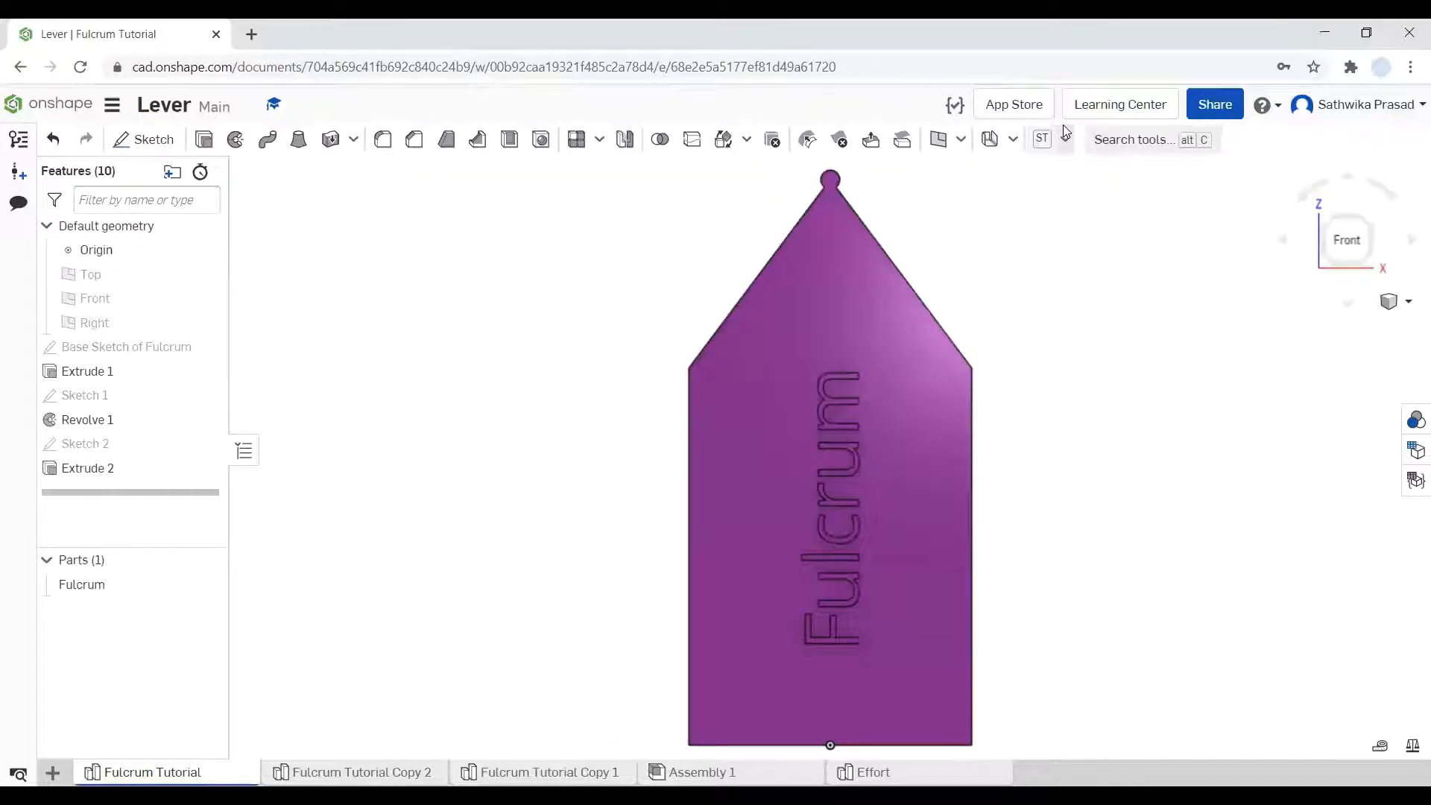
Step: Create a new part studio and rename it Effort Tutorial
left_click(864, 772)
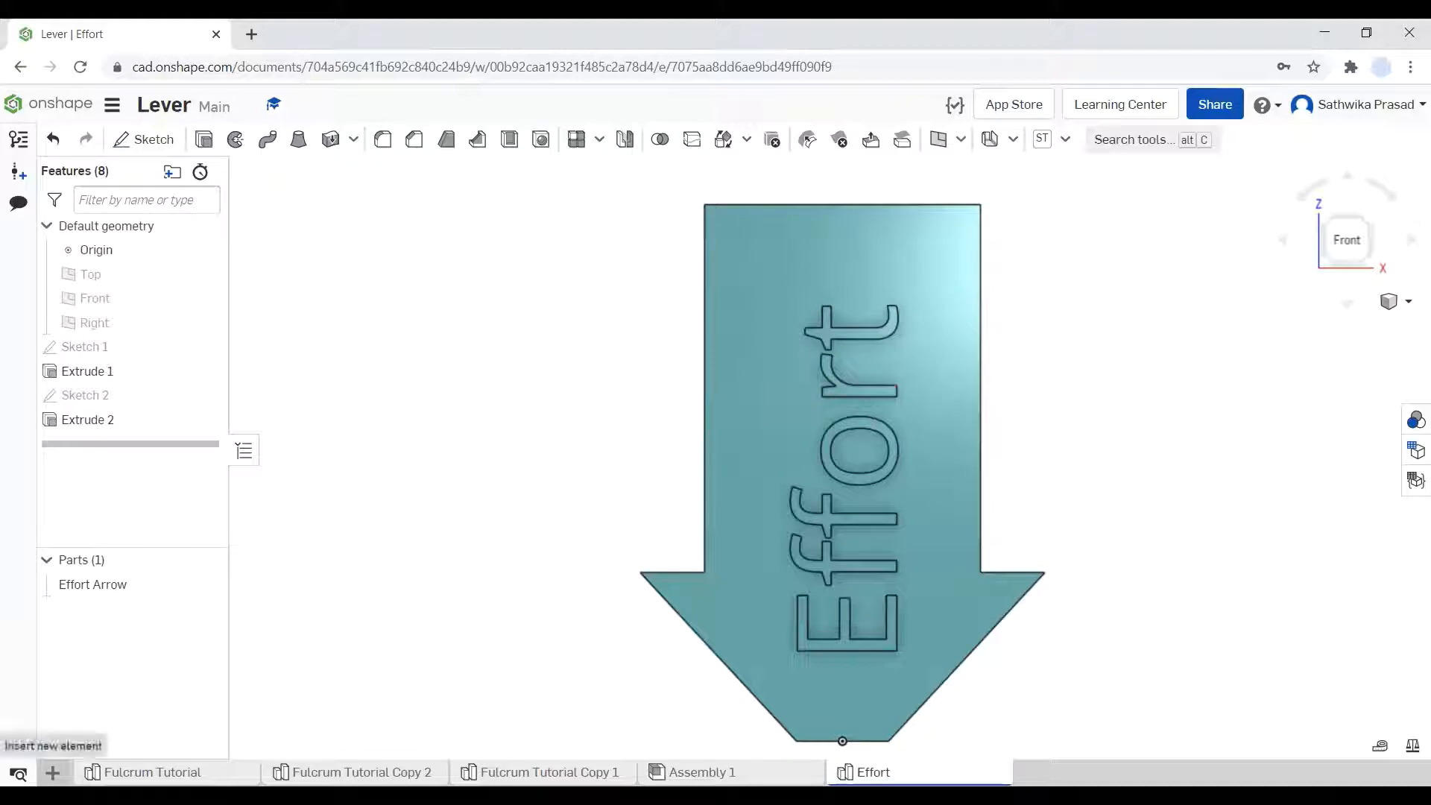
left_click(53, 772)
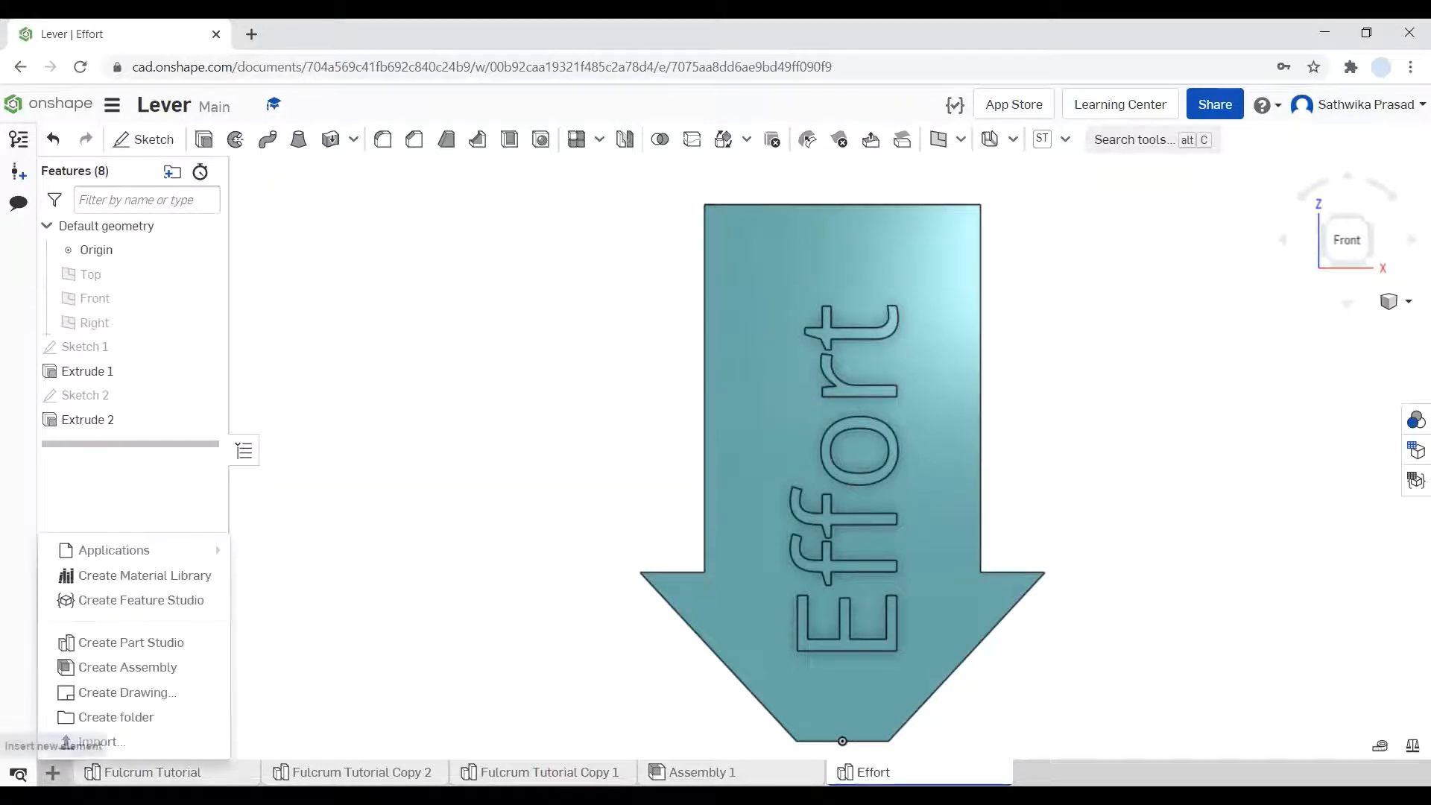
left_click(103, 636)
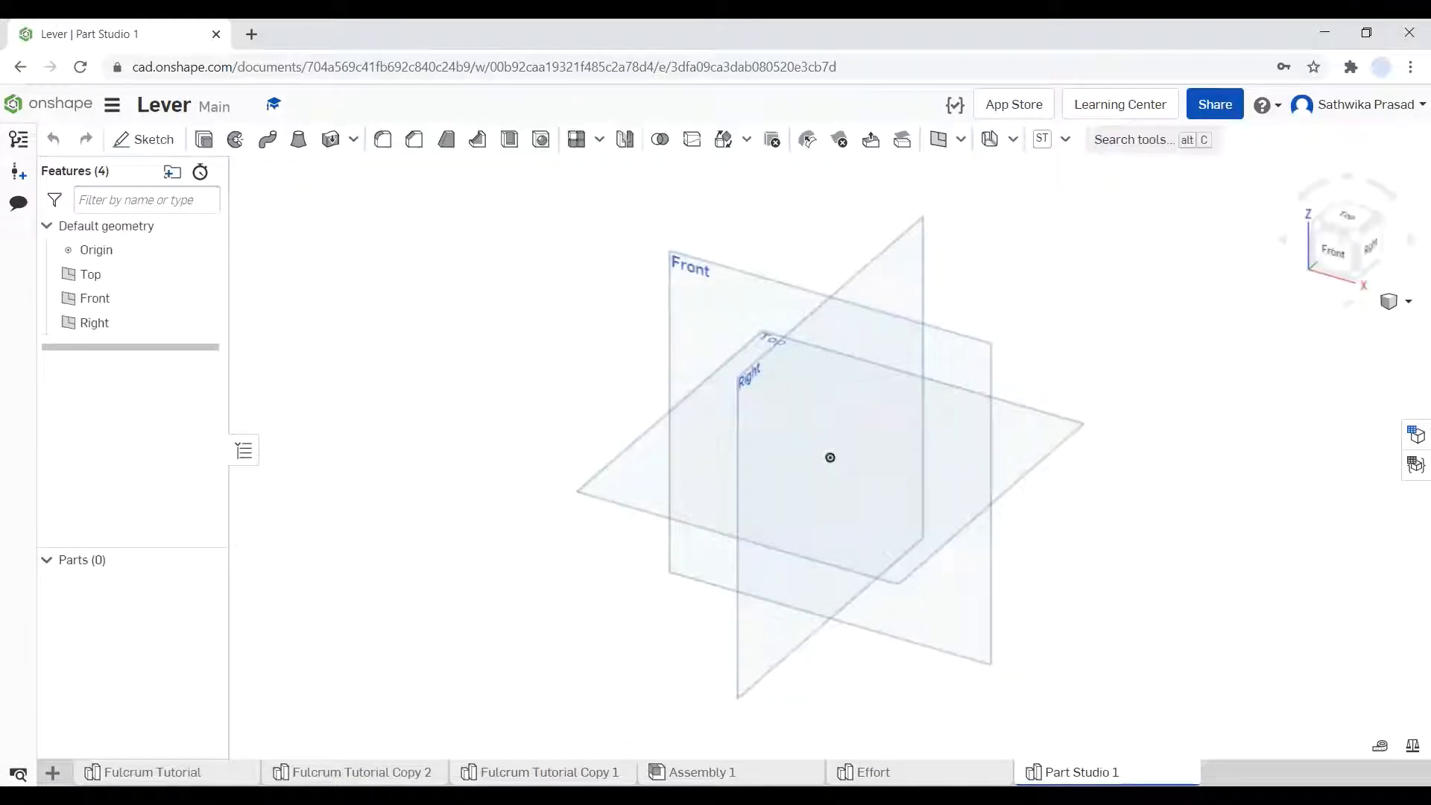
right_click(1081, 773)
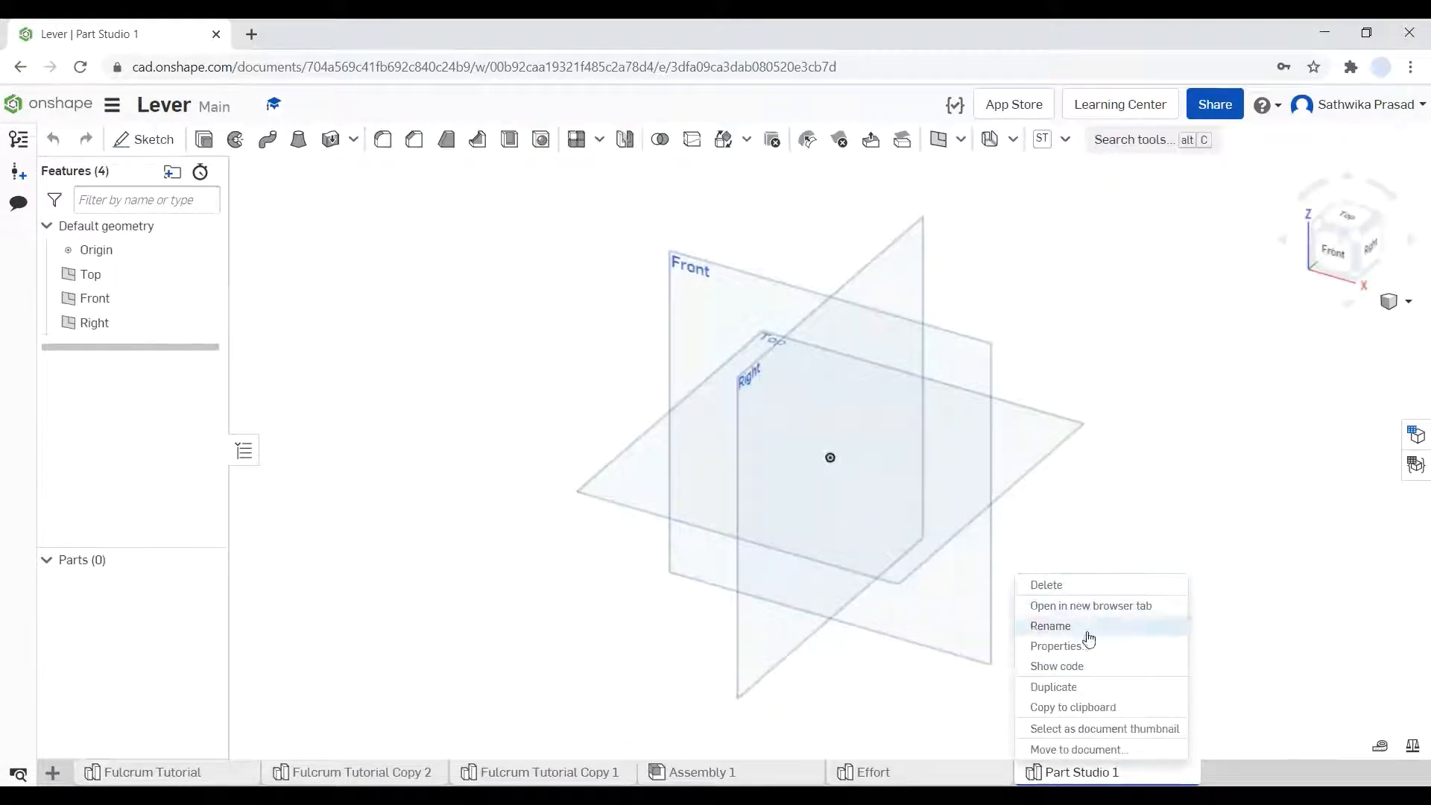
left_click(1150, 626)
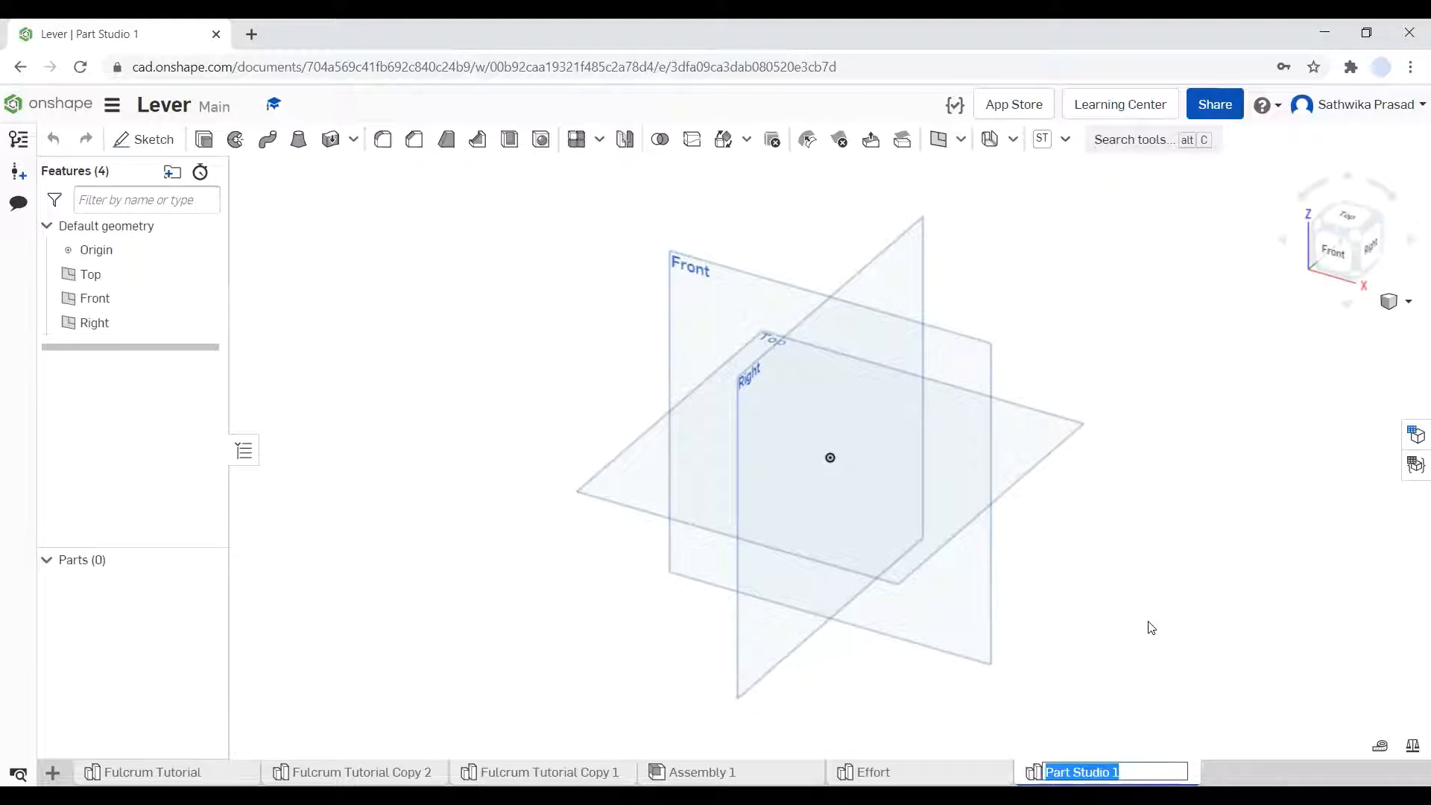
type("Effort Tutorial")
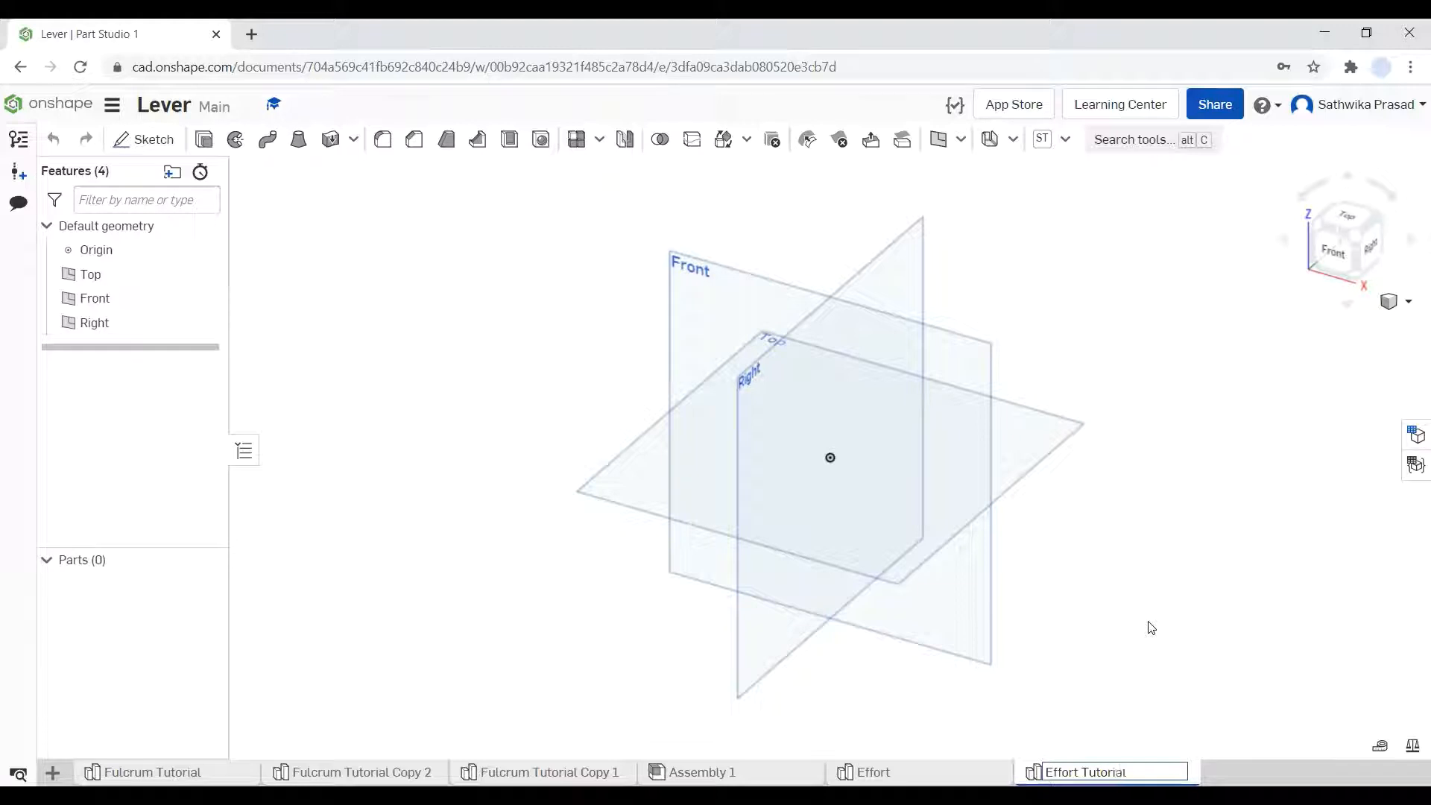
key("Return")
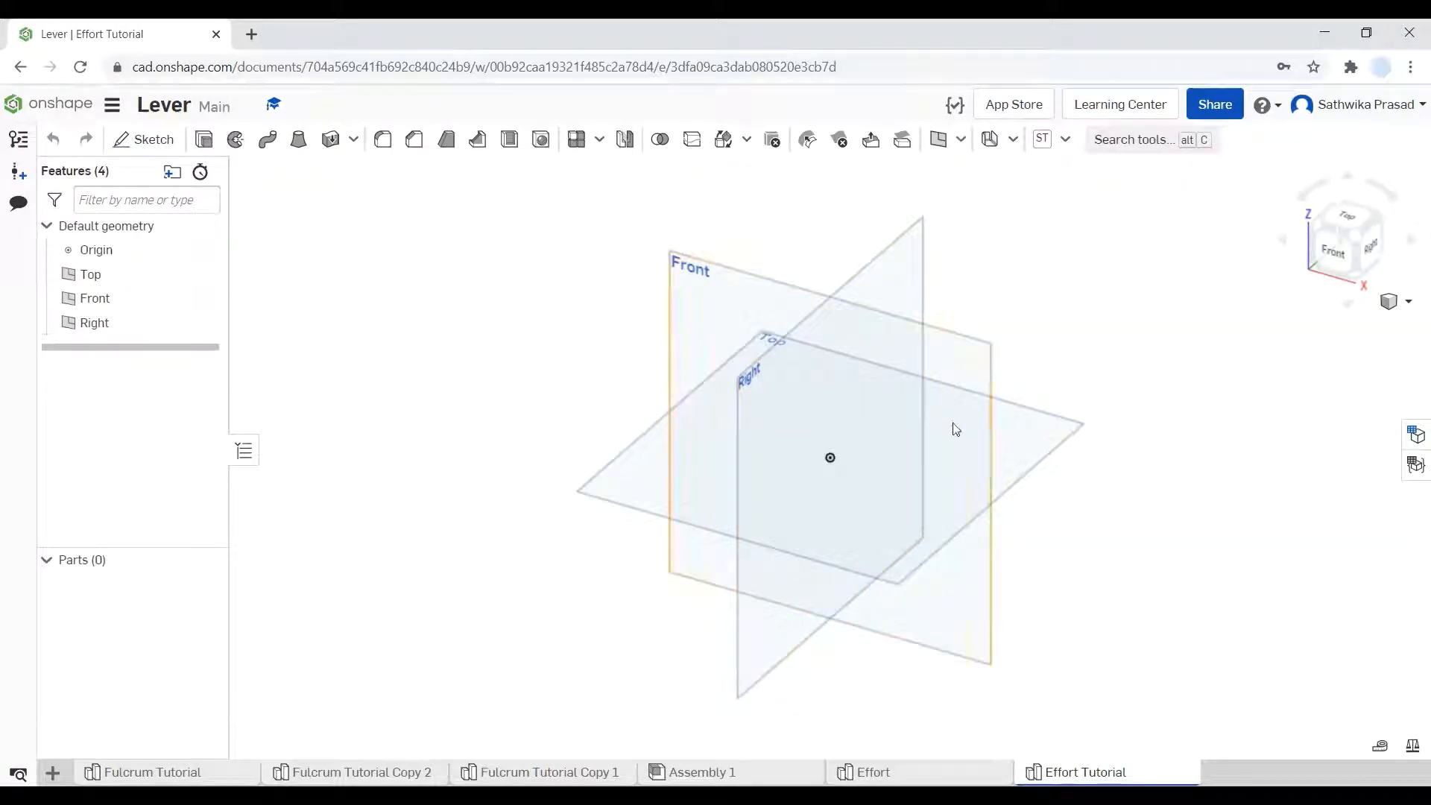
Step: Start a sketch on the Front plane and view the plane straight on
left_click(975, 403)
right_click(973, 399)
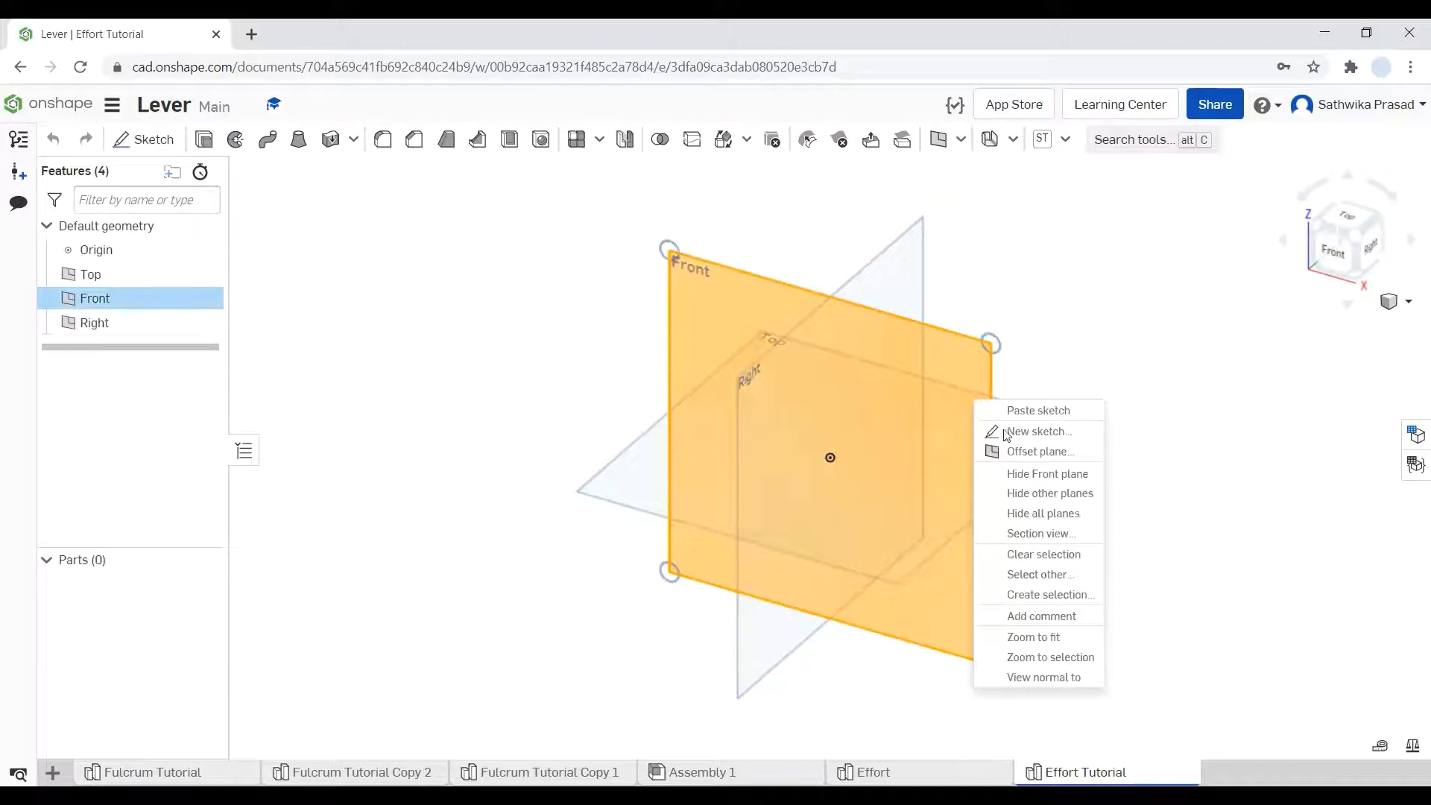
left_click(1031, 438)
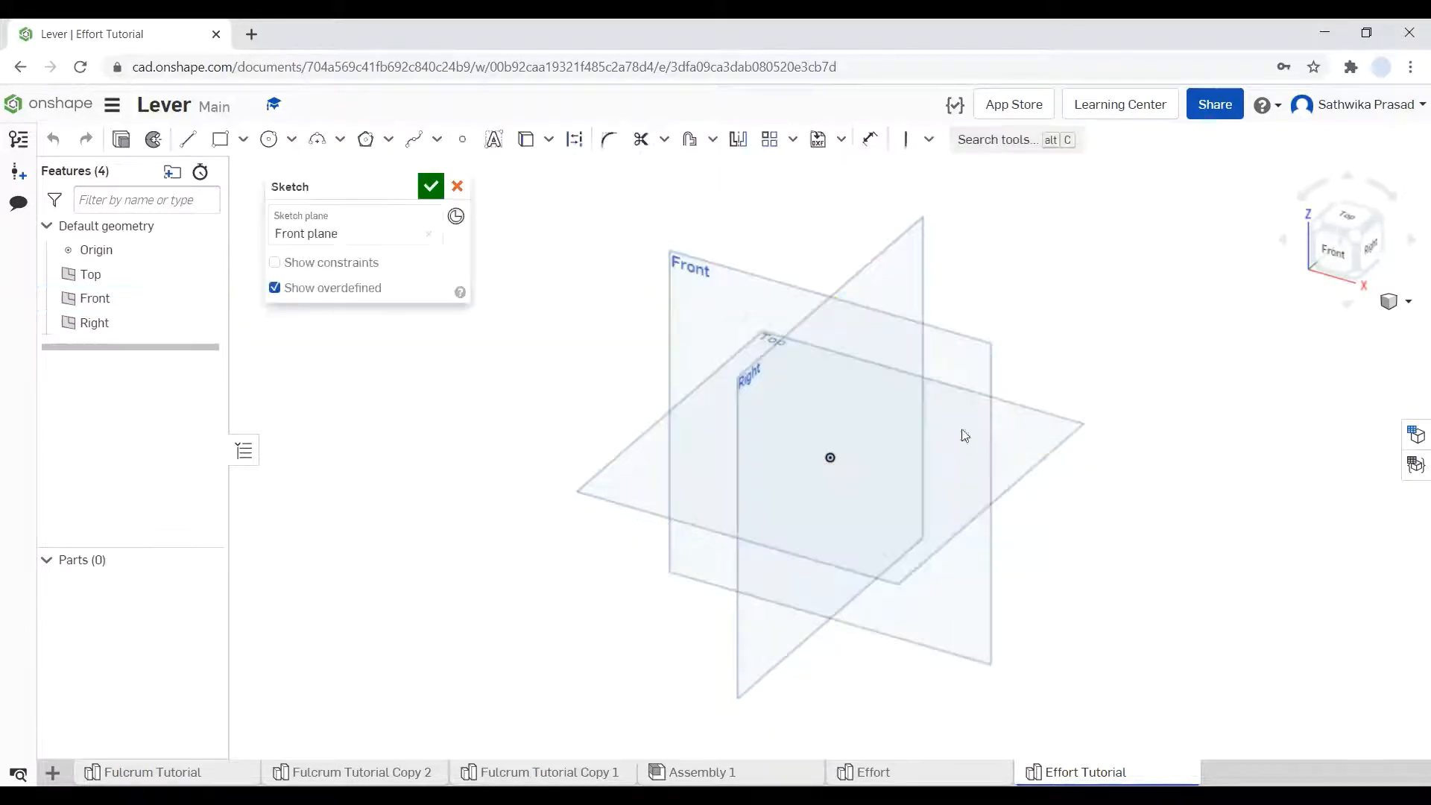
left_click(884, 426)
left_click(1094, 498)
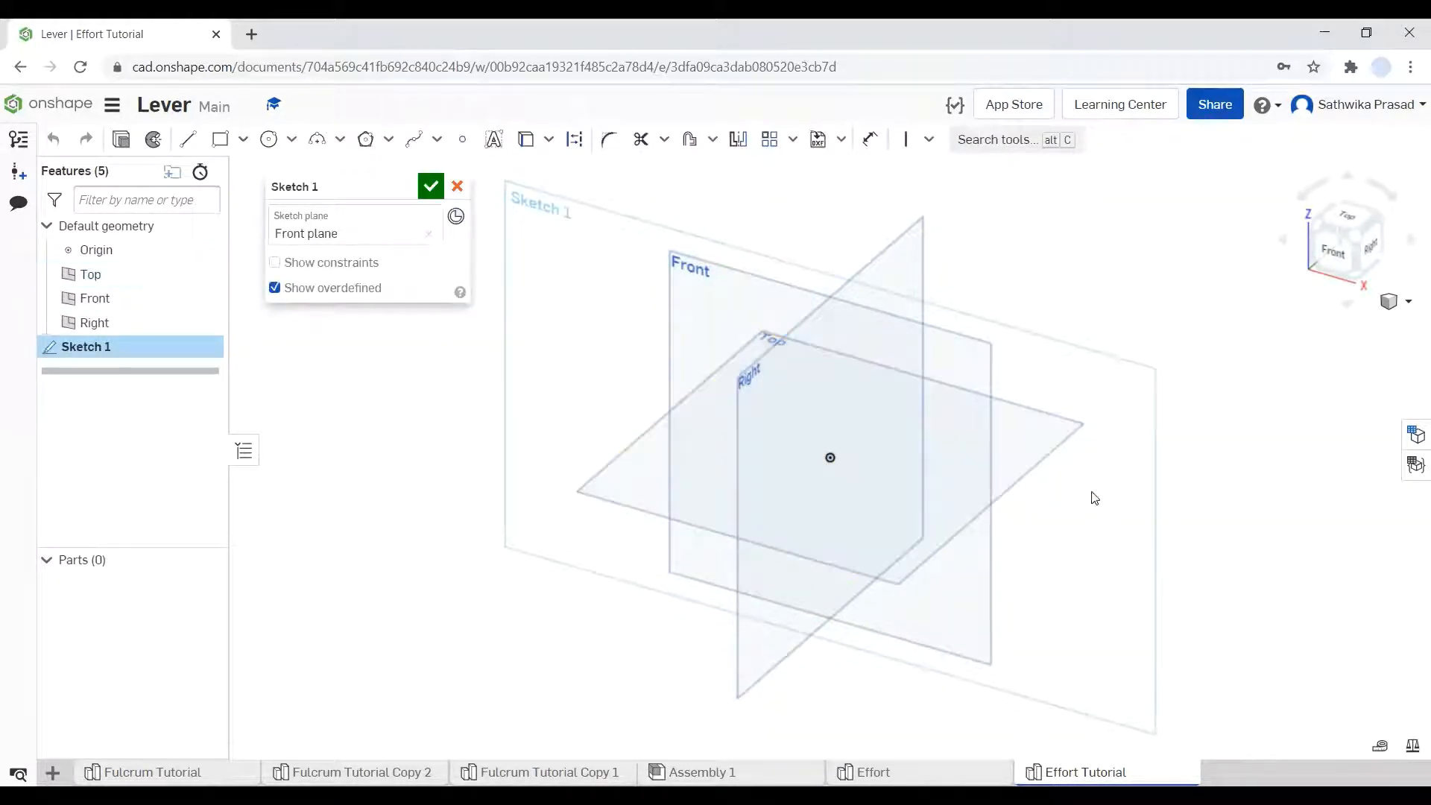
right_click(1104, 513)
left_click(1129, 663)
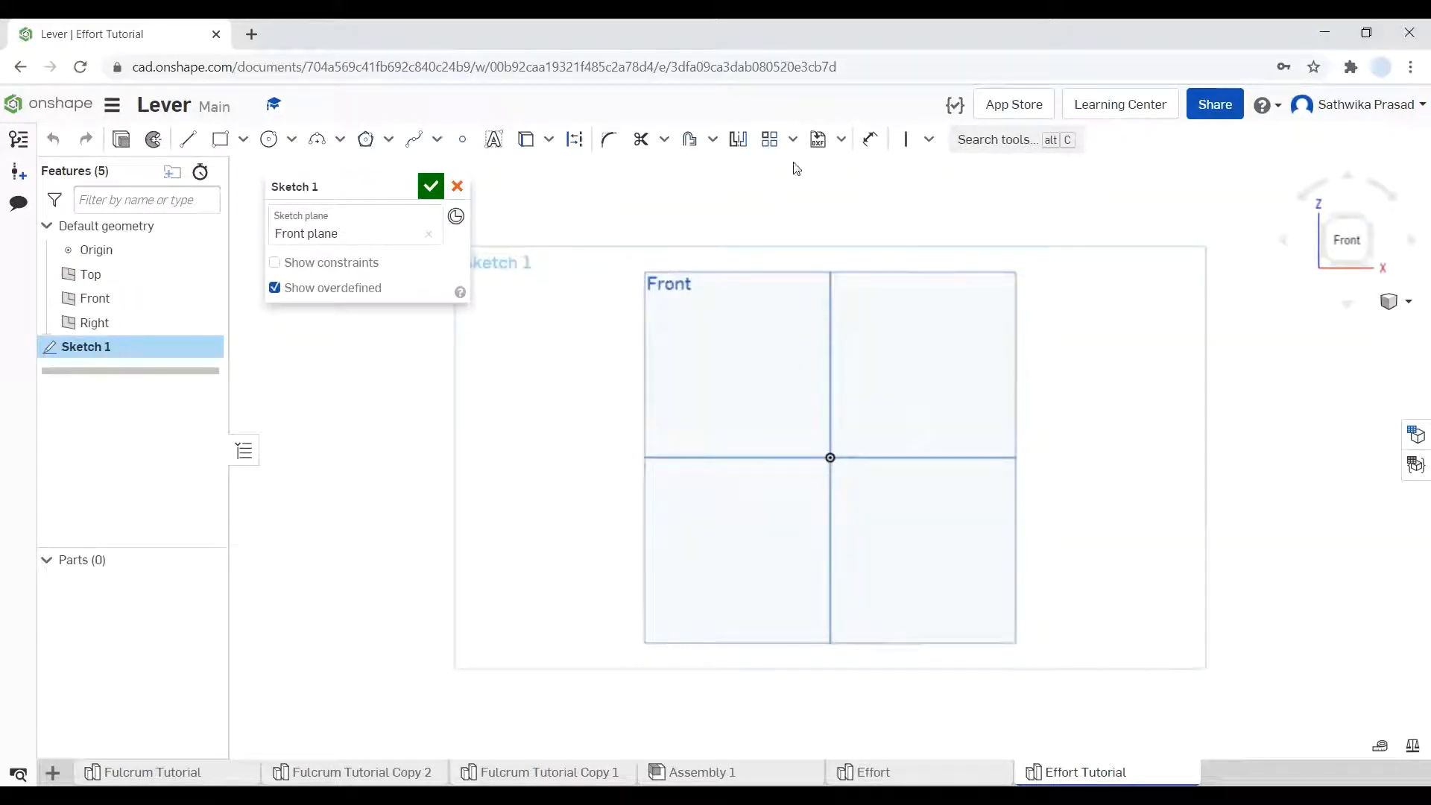
Step: Try to sketch a half-arrow outline of connected lines from the origin to the vertical axis, with a base about 17 and a tip about 12 wide
left_click(188, 139)
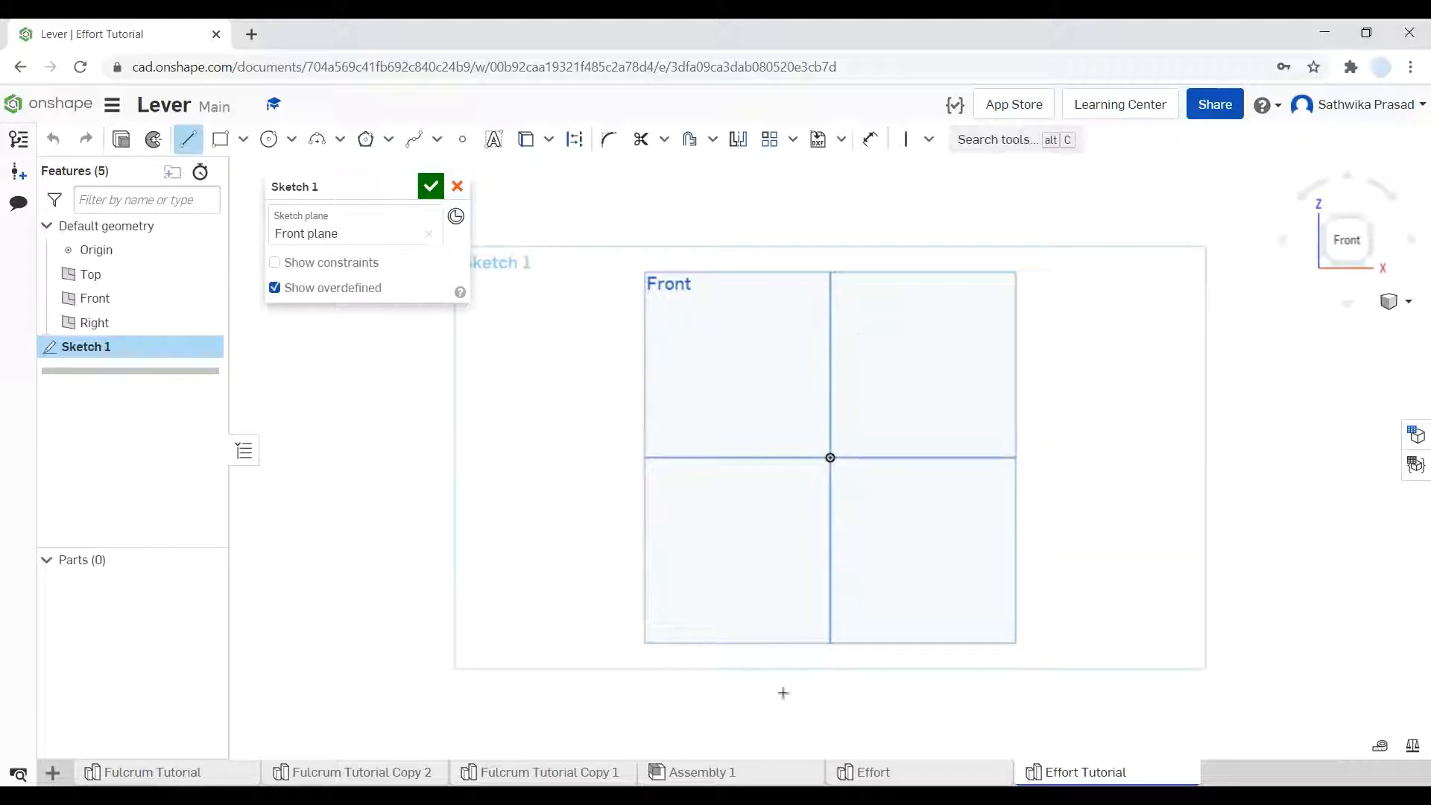
left_click(864, 772)
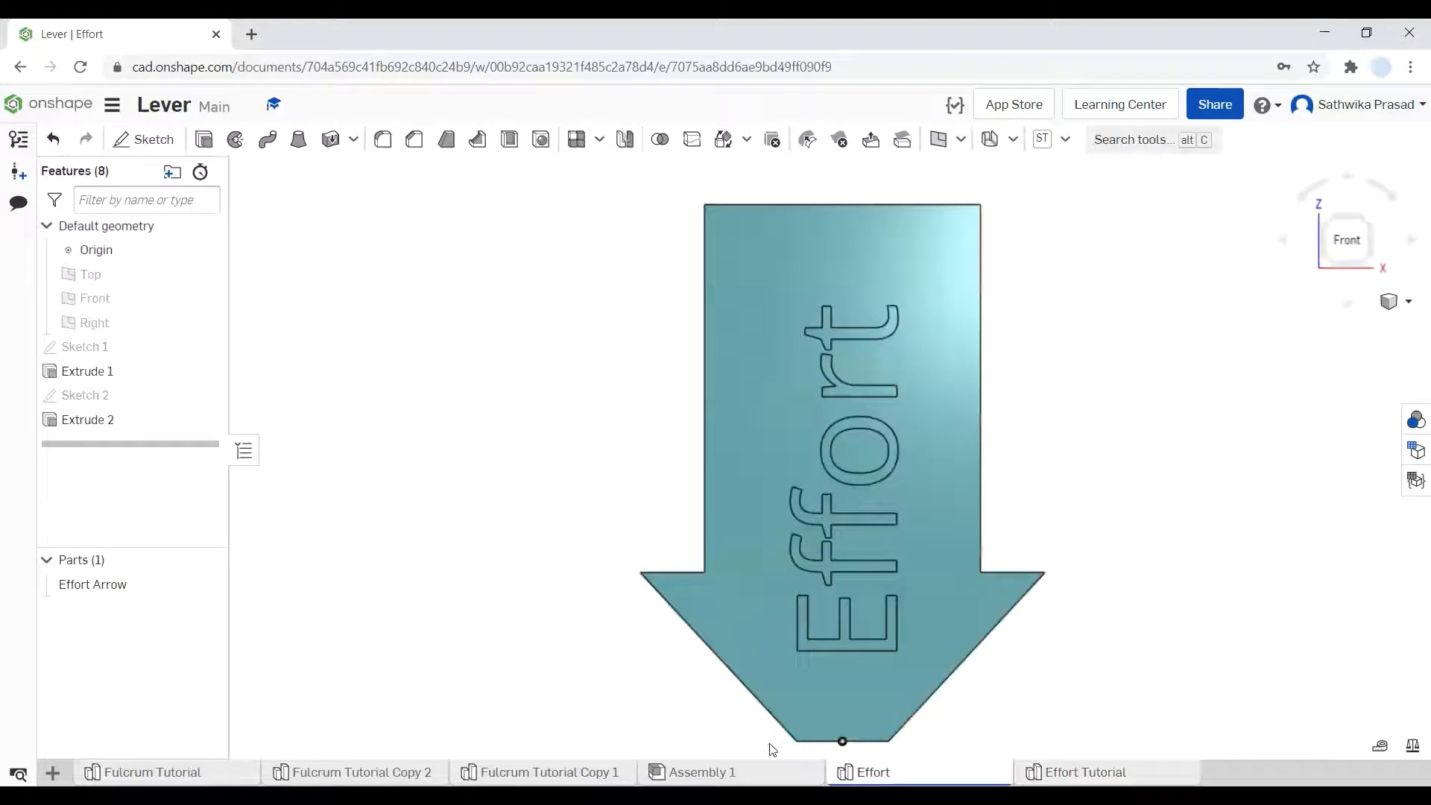
left_click(1077, 772)
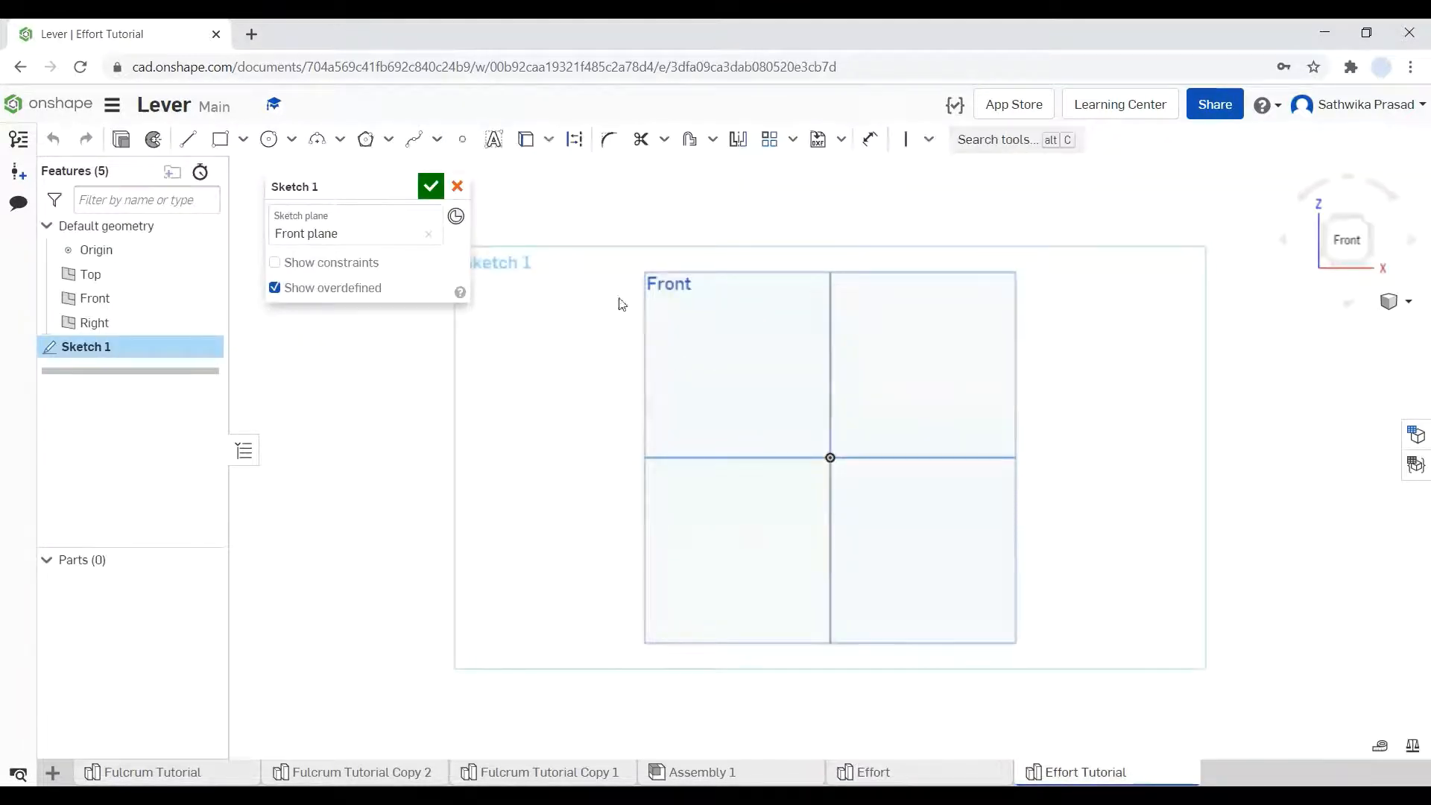
left_click(188, 139)
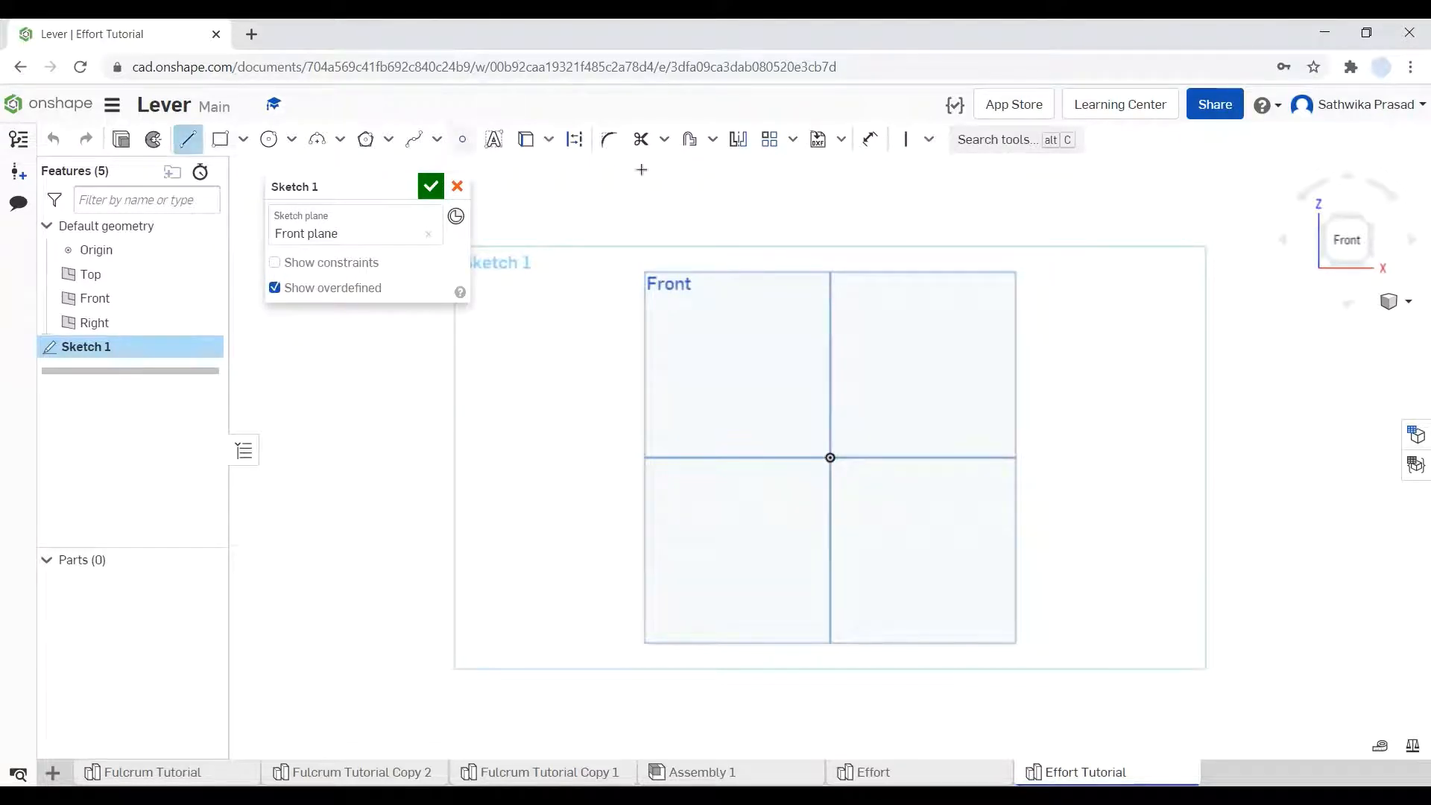
left_click(830, 457)
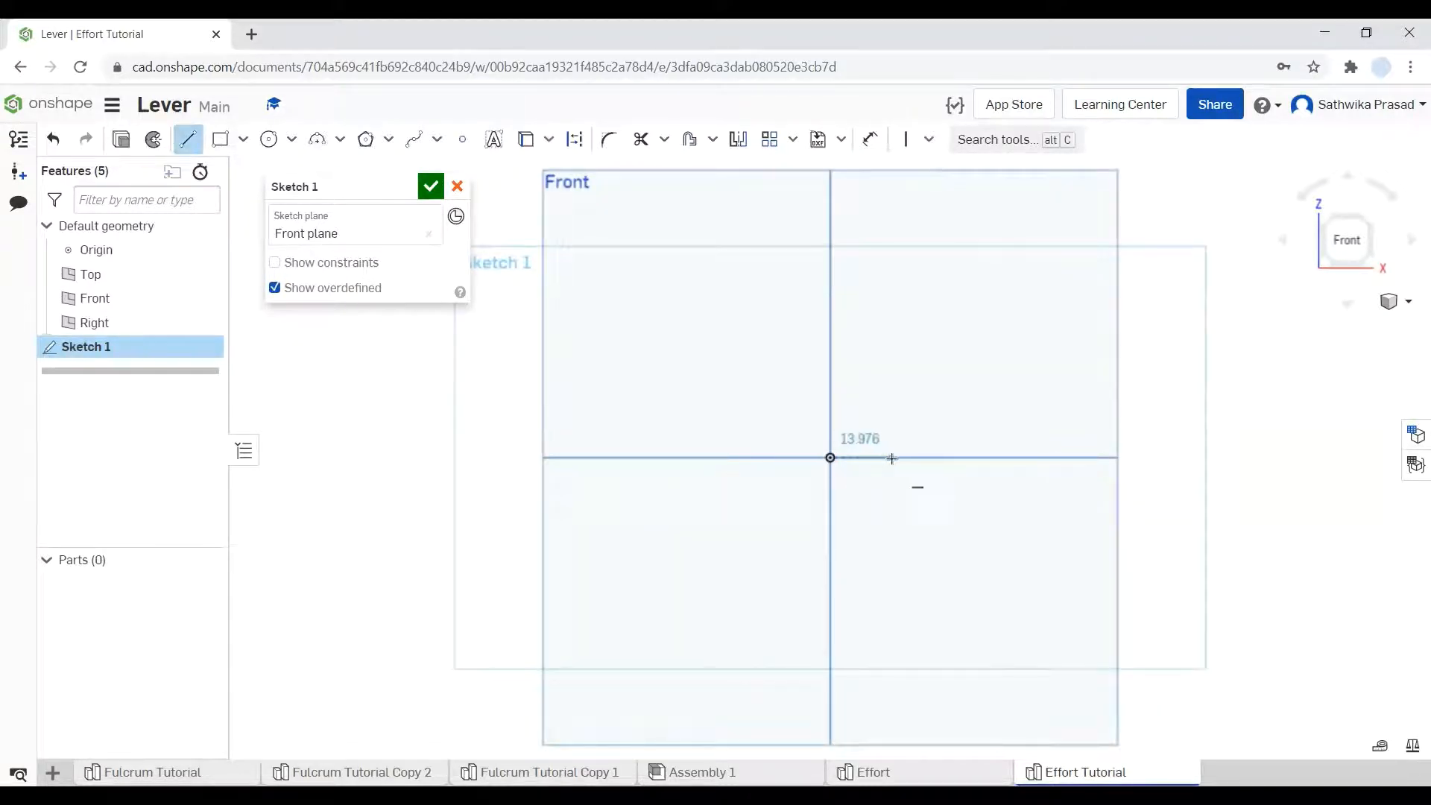
left_click(895, 458)
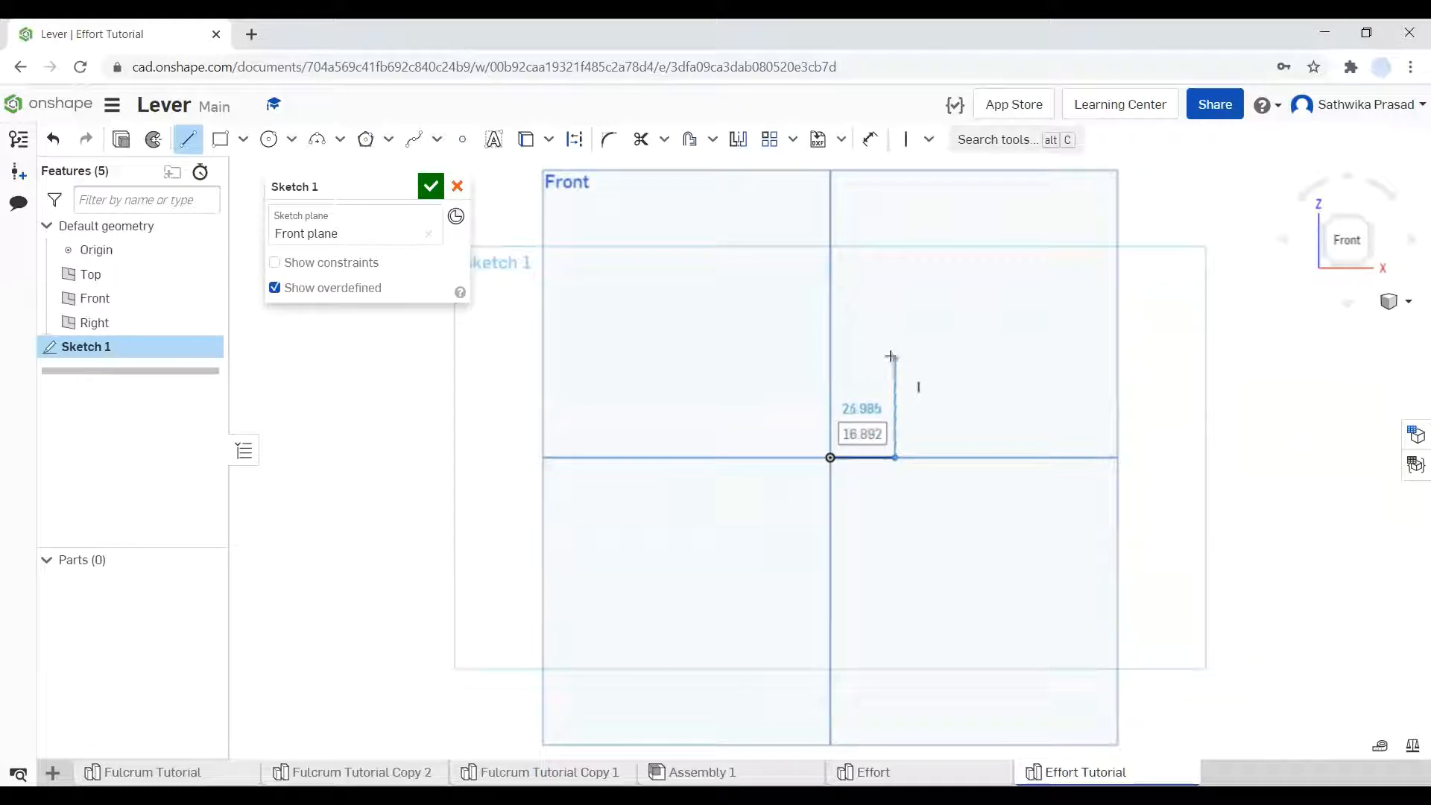
left_click(895, 356)
left_click(921, 355)
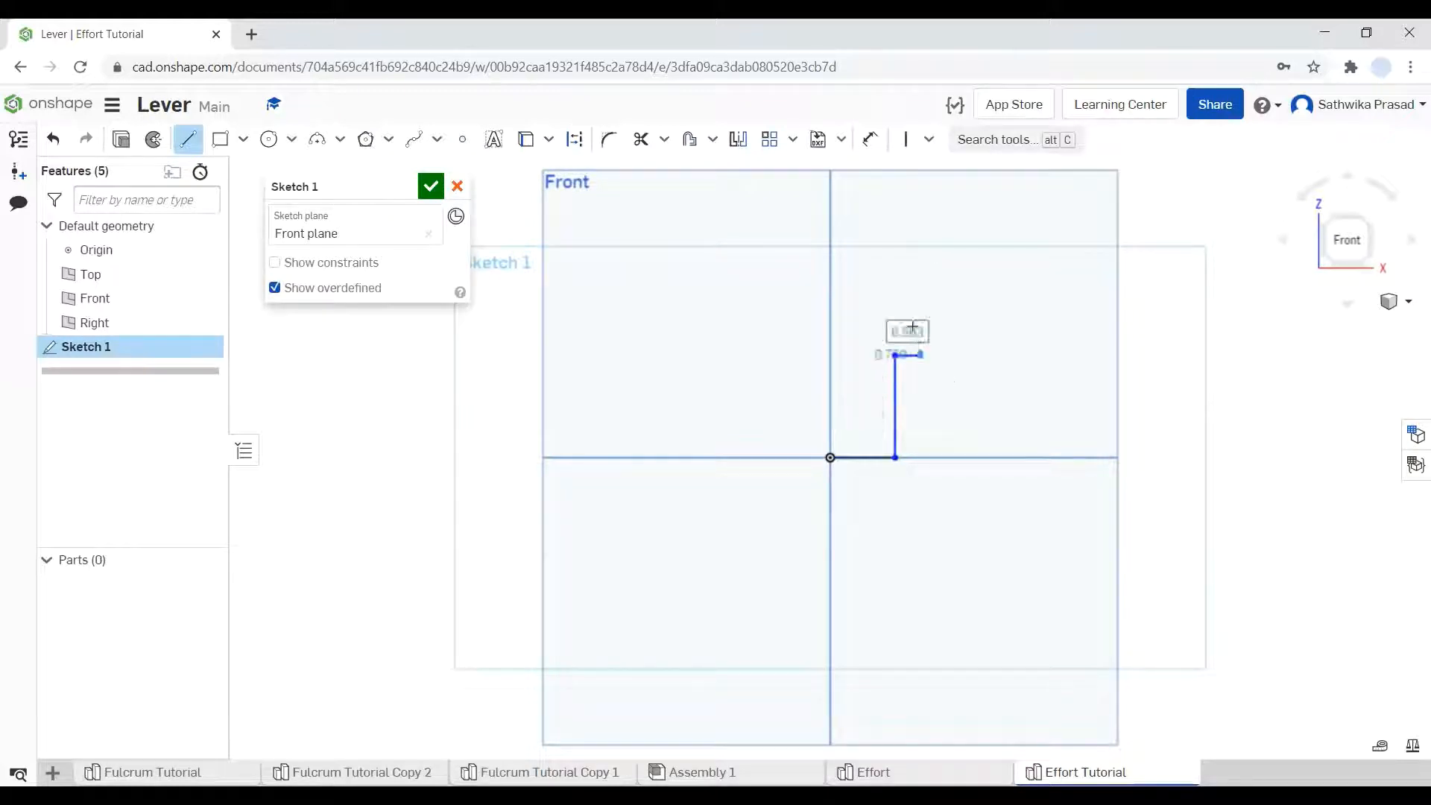
left_click(873, 277)
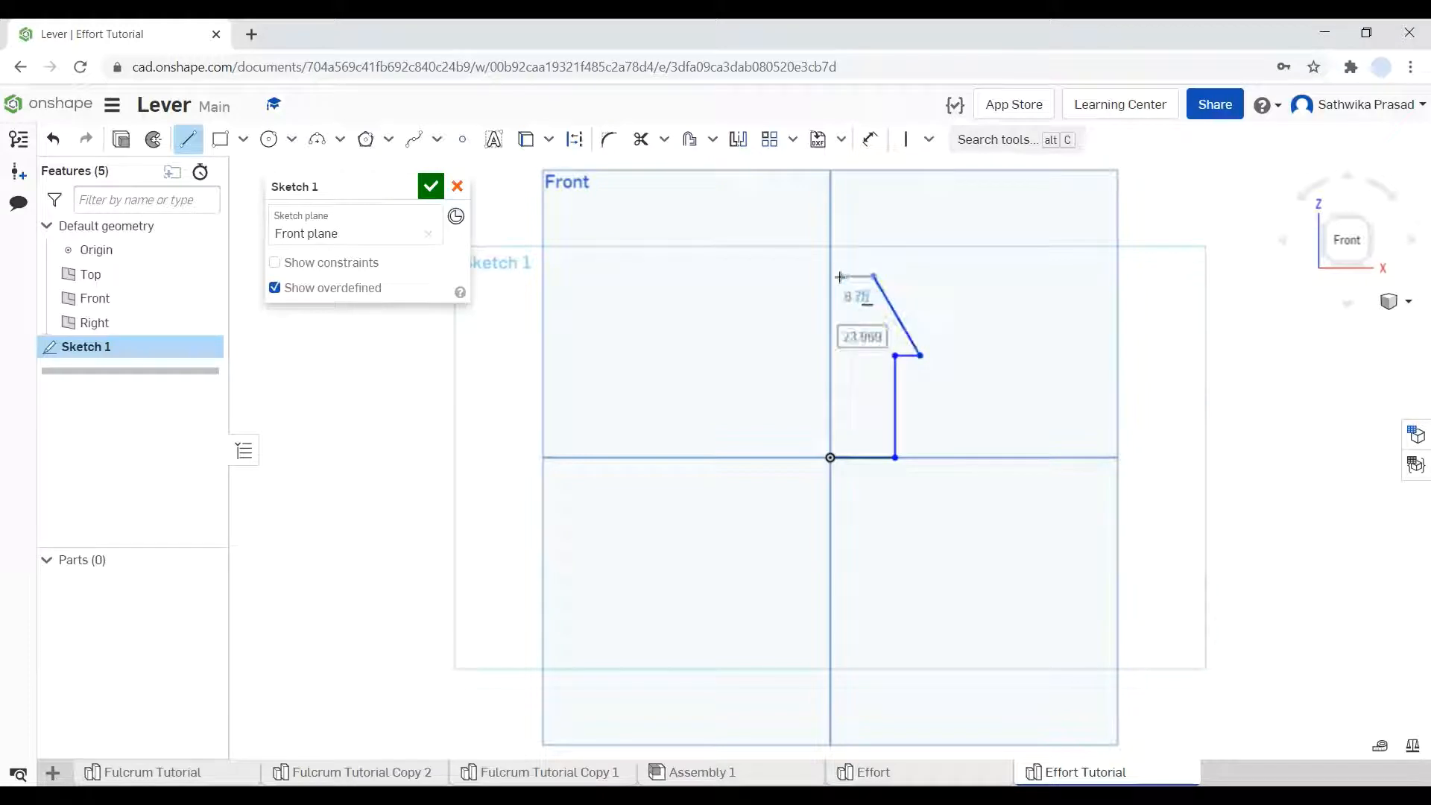
left_click(829, 277)
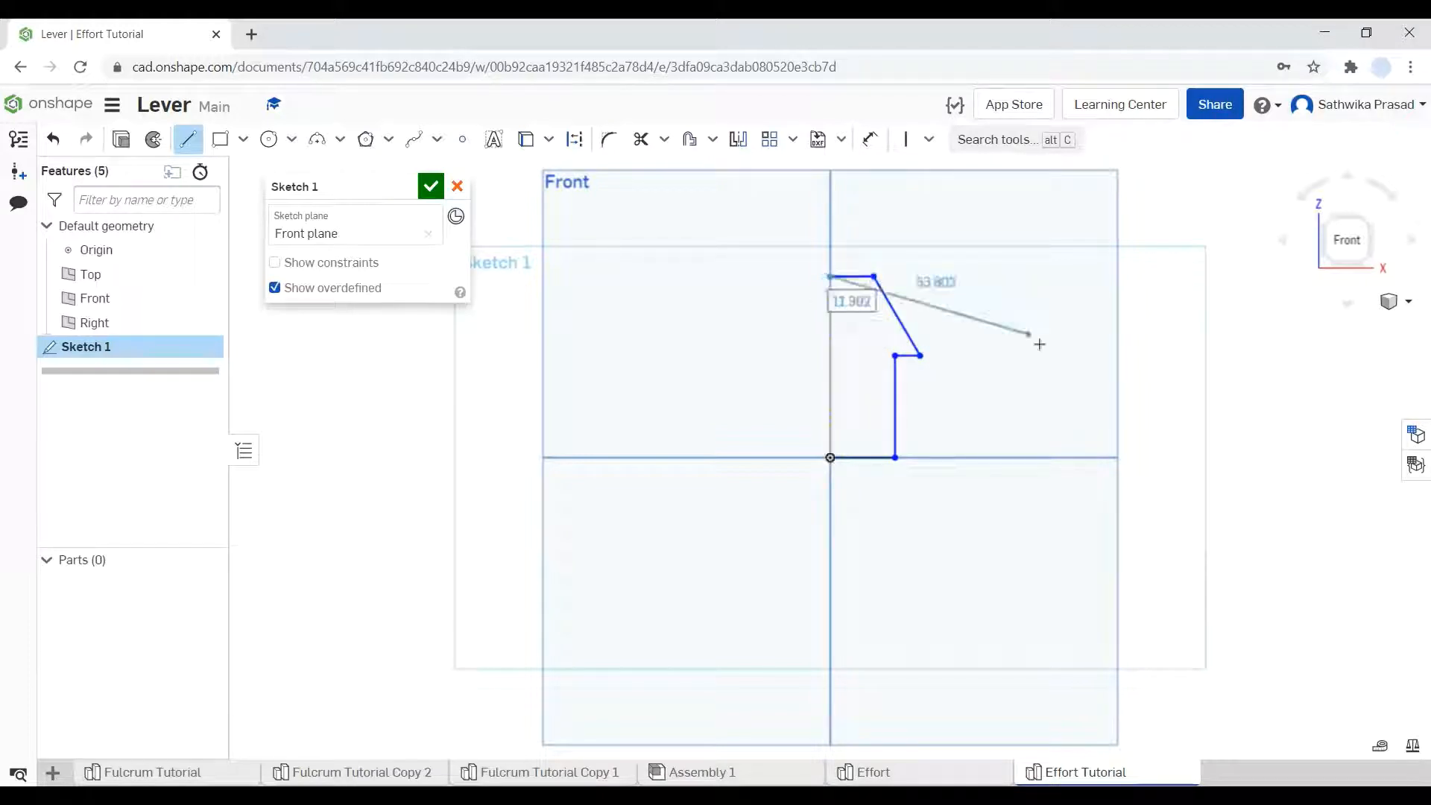
key("Escape")
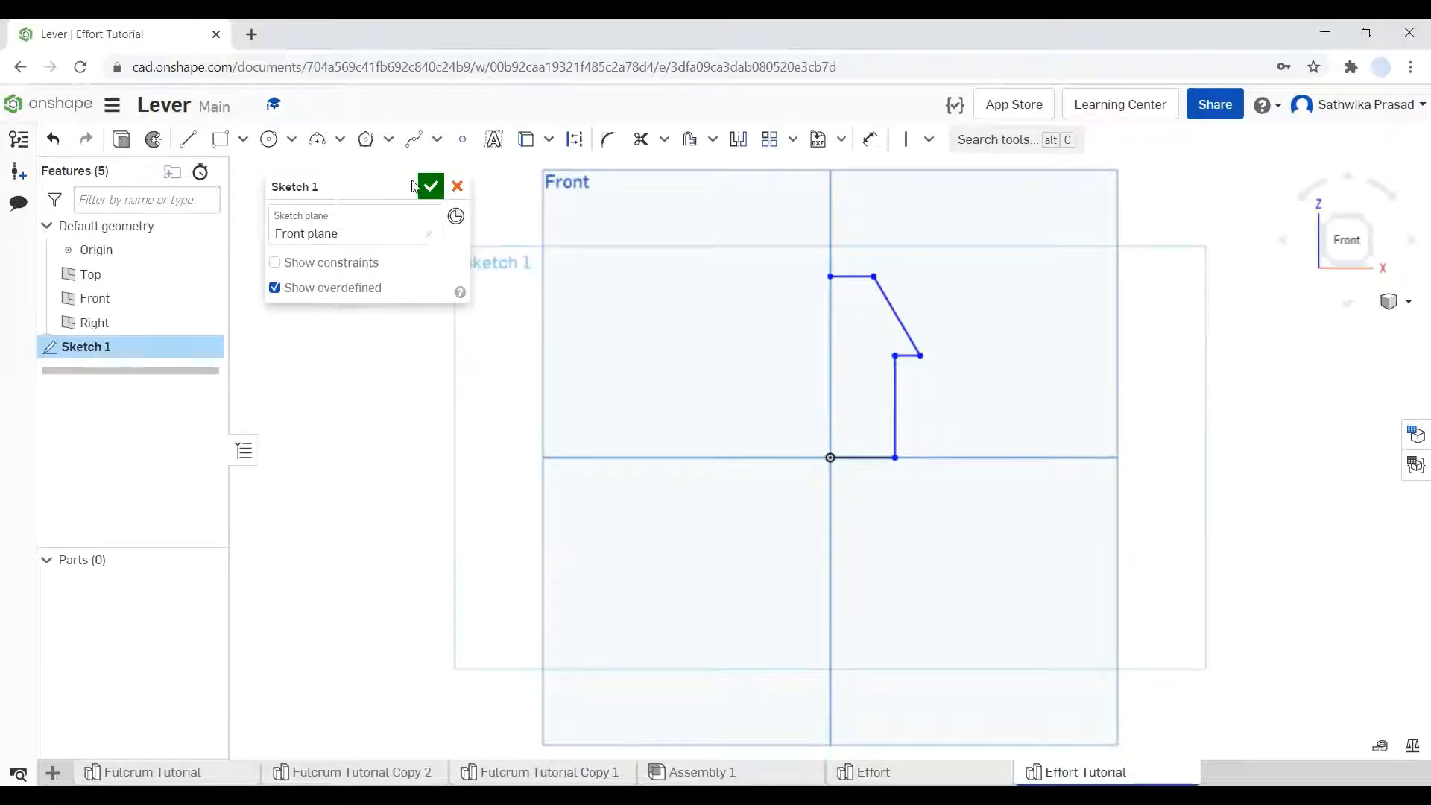
key("Escape")
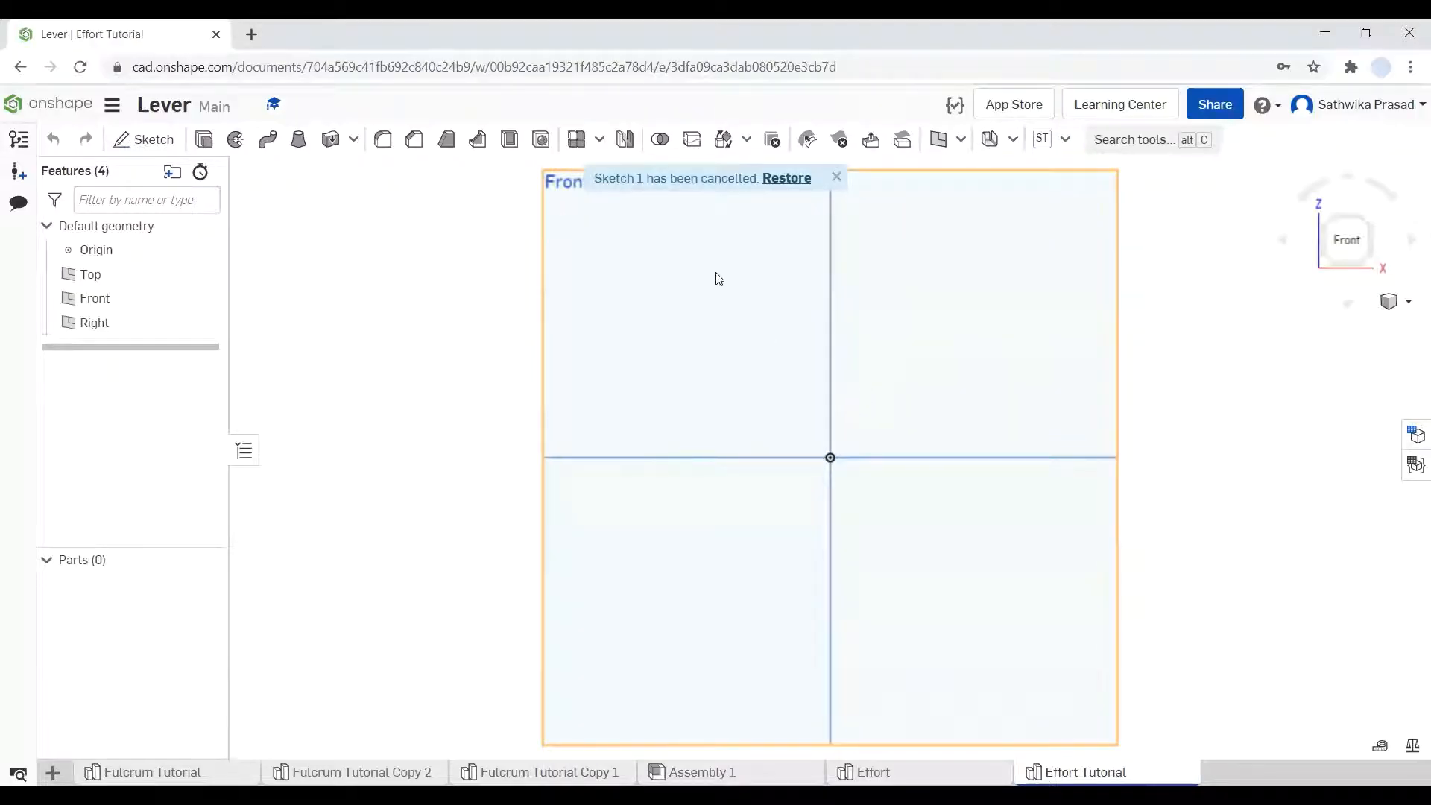
left_click(767, 301)
left_click(1254, 346)
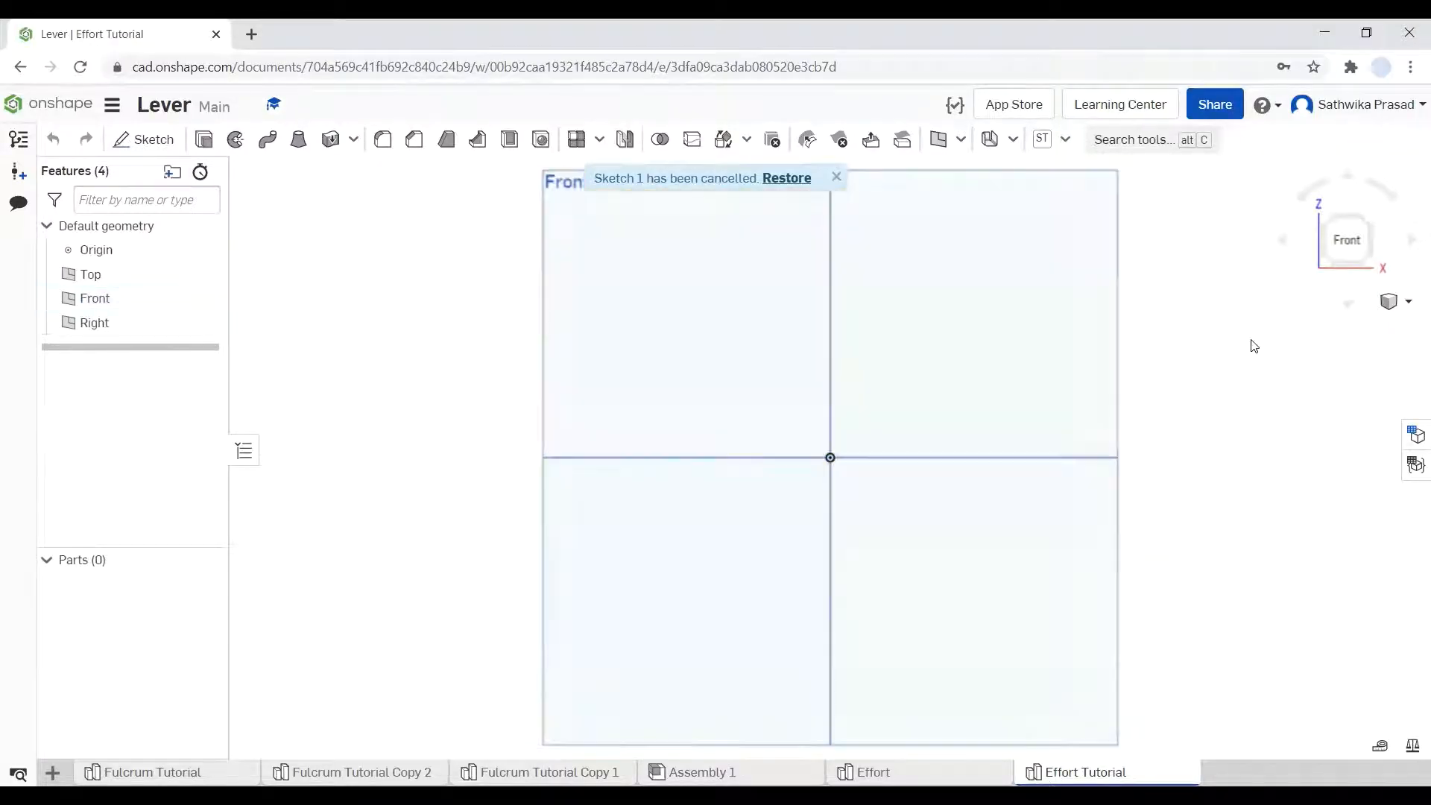
left_click(836, 177)
left_click(834, 179)
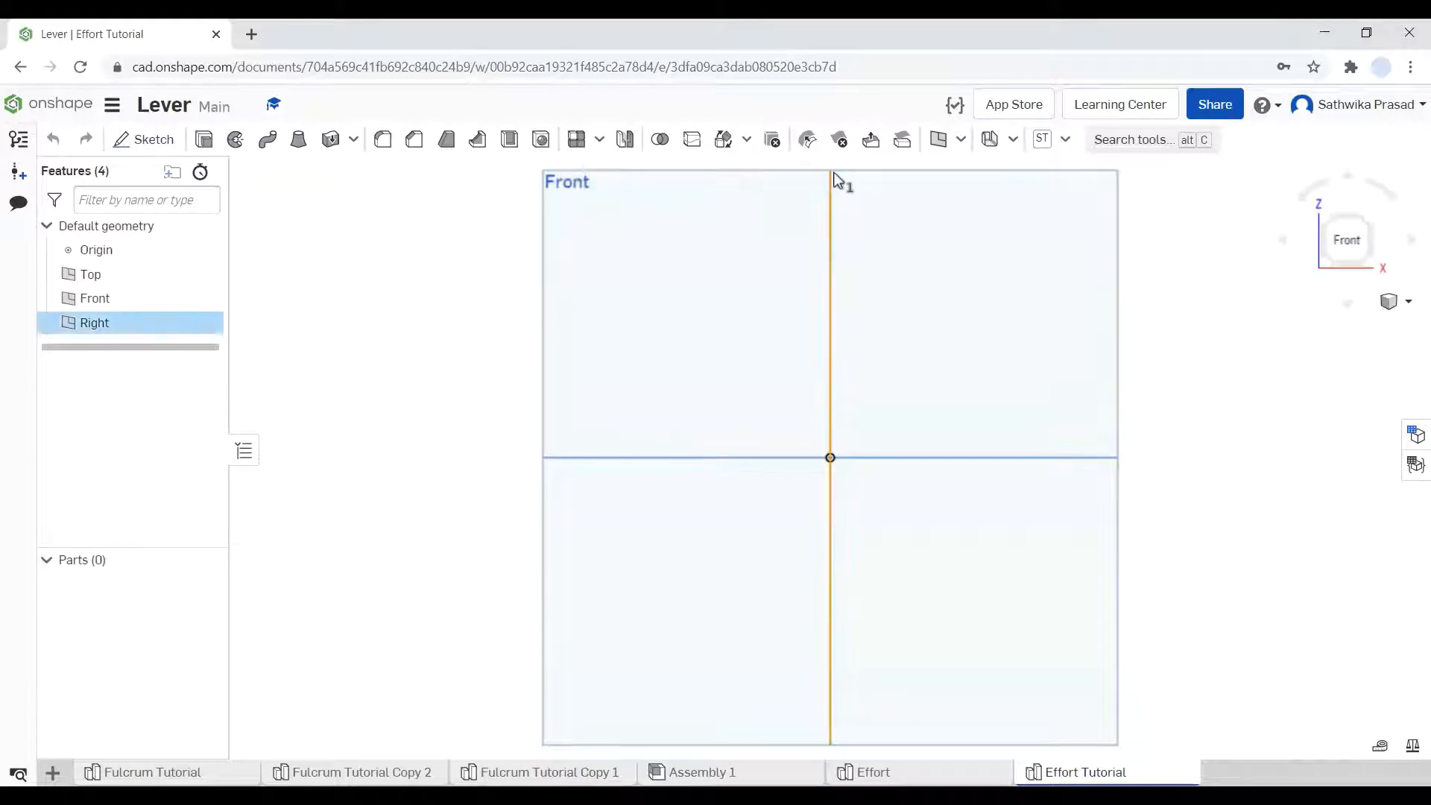
left_click(324, 282)
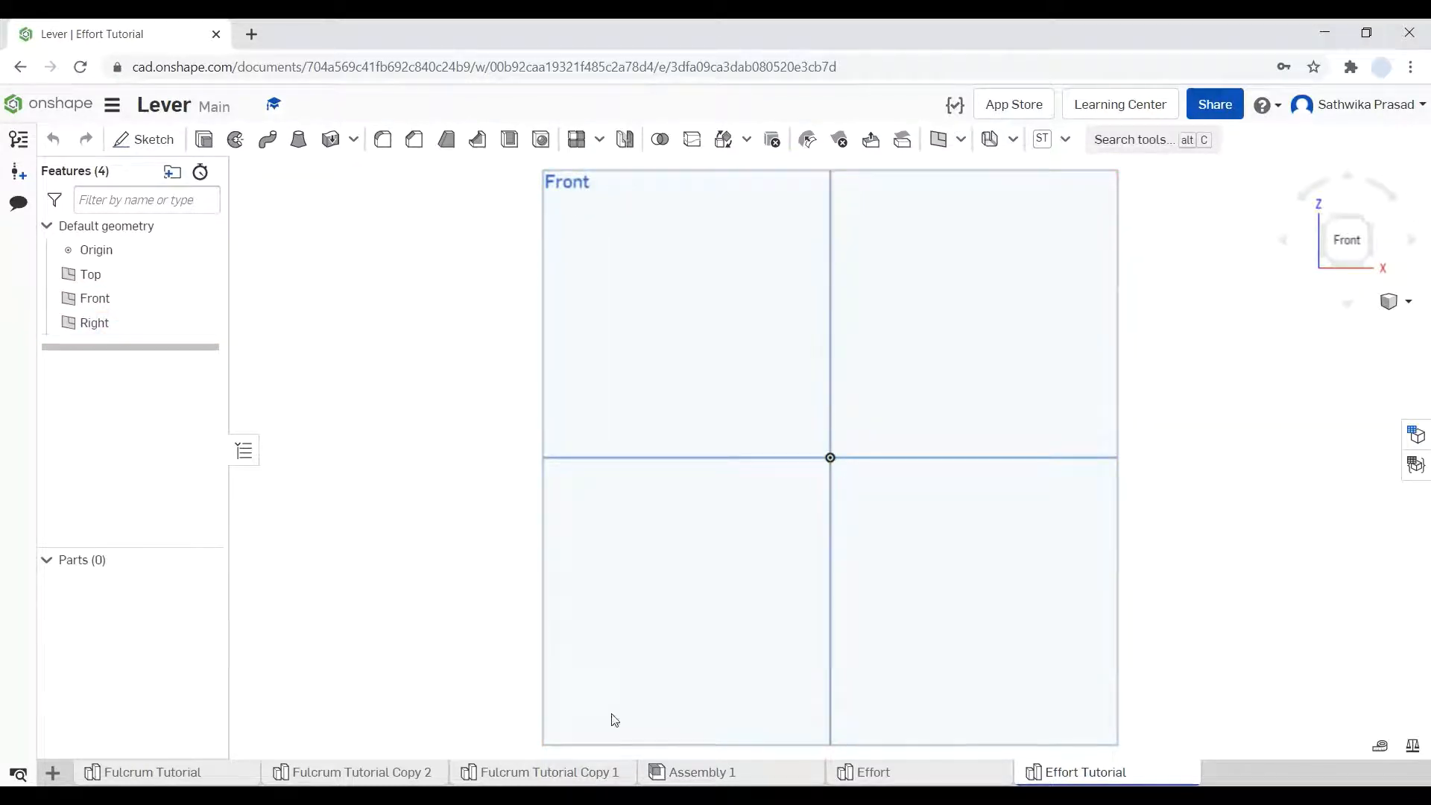
Step: Check the reference arrow sketch in the Effort part studio and start a new sketch on the Front plane of Effort Tutorial
left_click(868, 772)
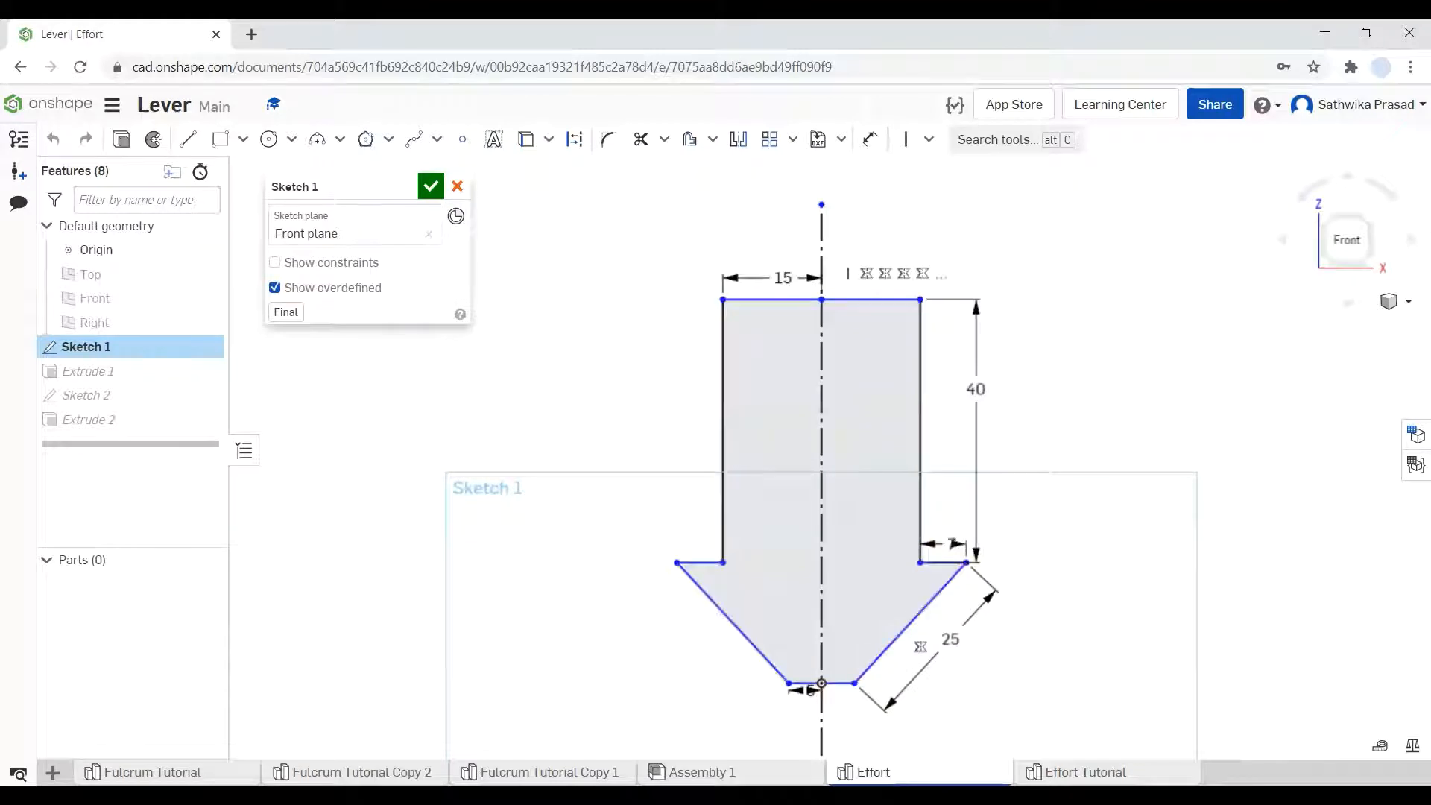
left_click(1086, 772)
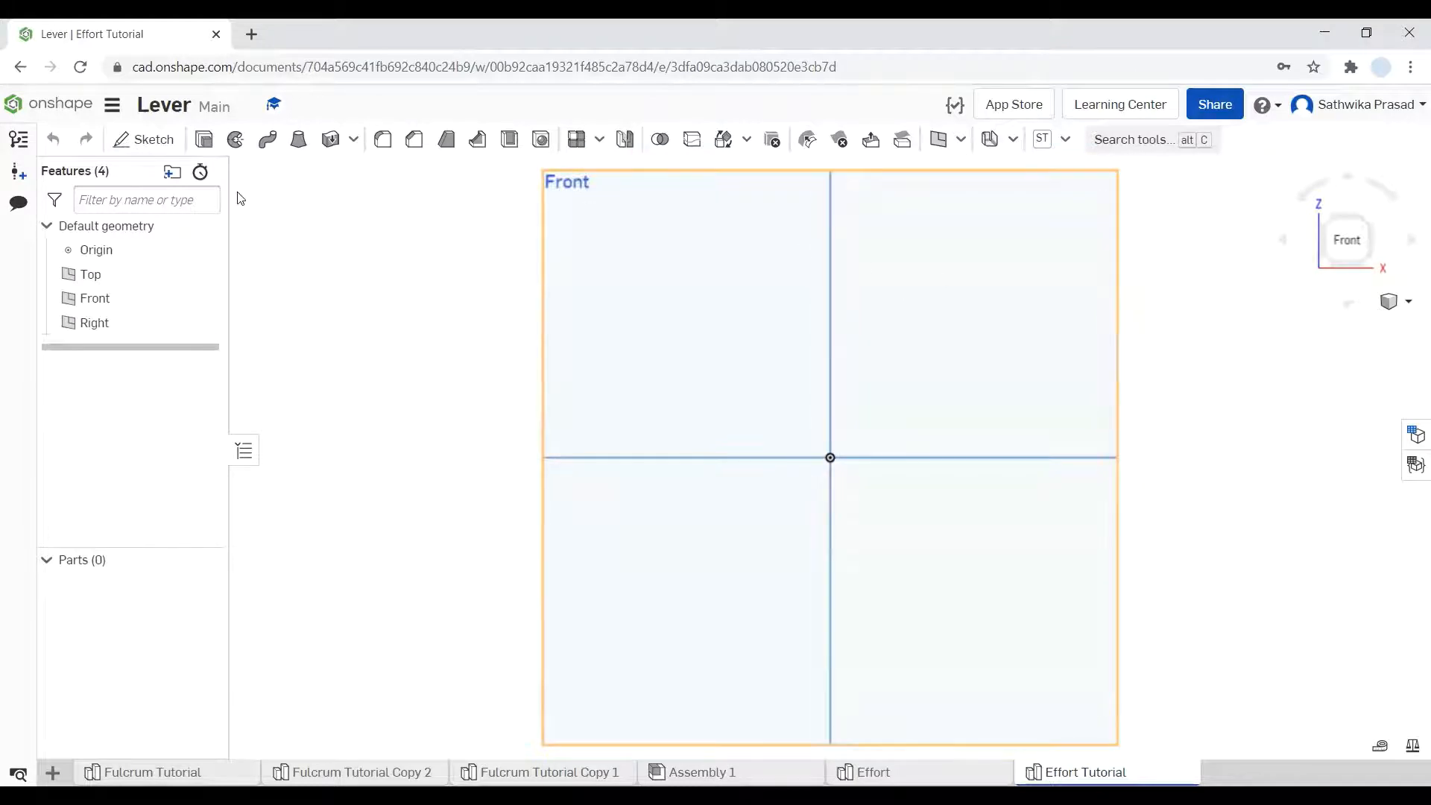
left_click(153, 139)
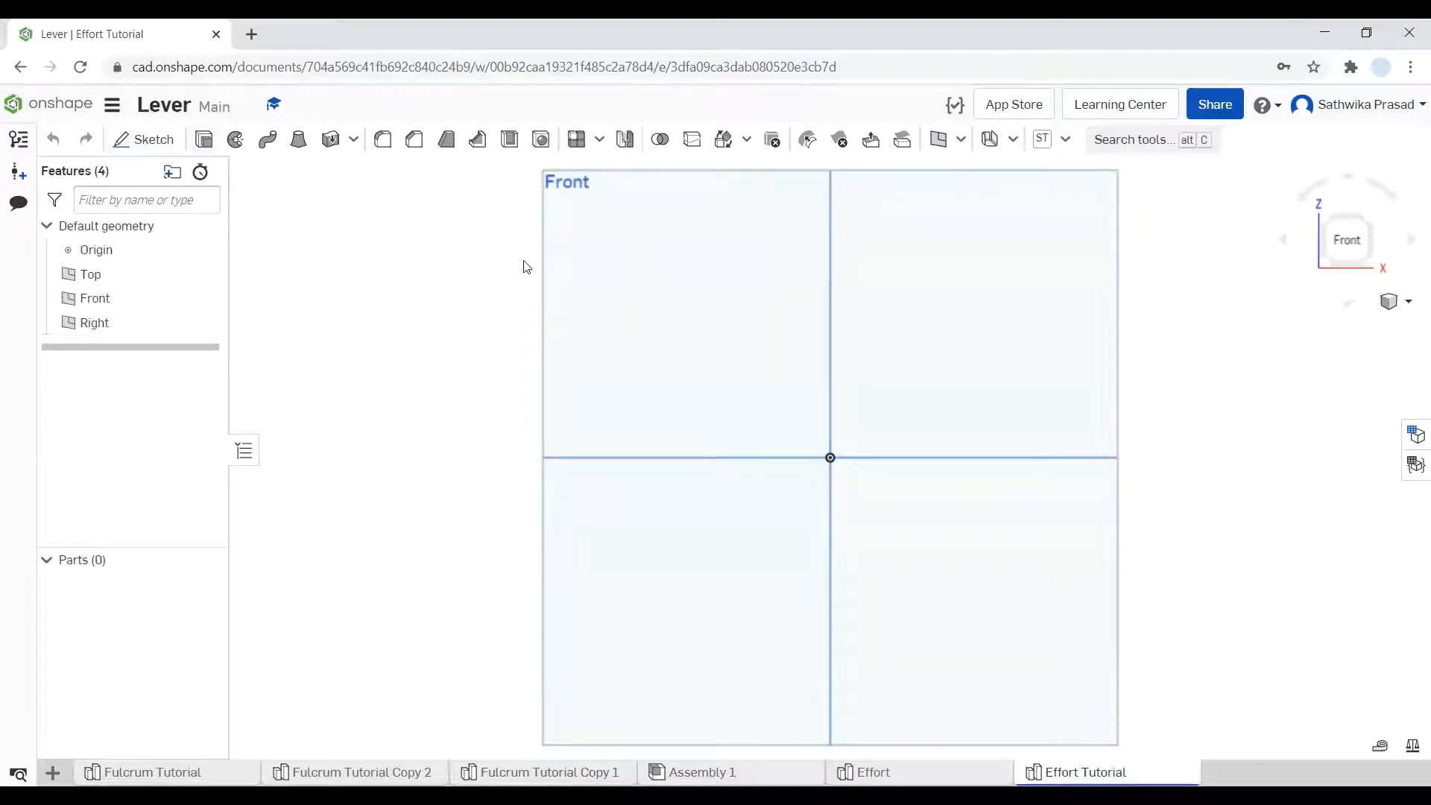
left_click(623, 293)
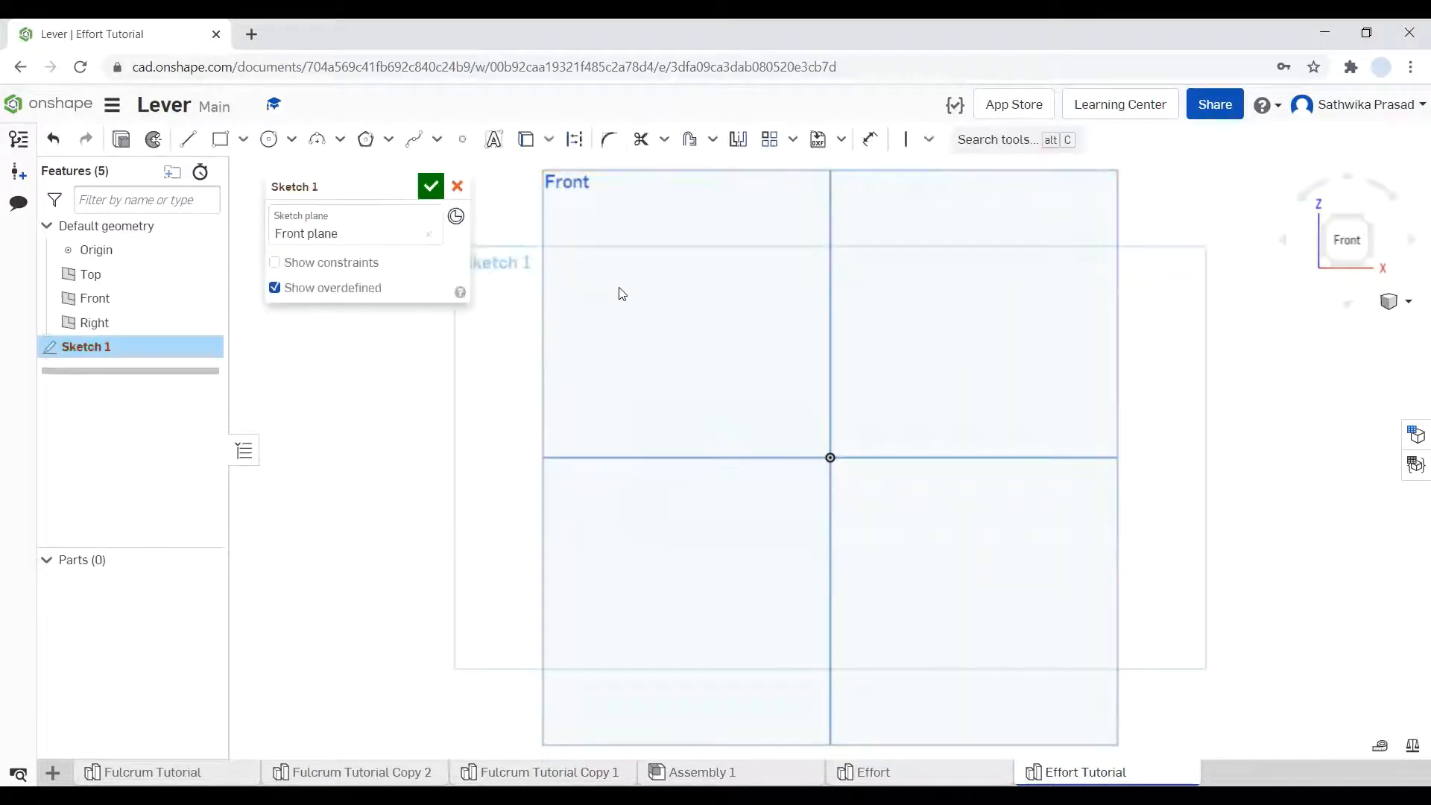
Step: Sketch a half-arrow outline from the origin to the vertical axis: base about 16, shaft about 40, ledge about 7, slant about 23, tip about 11 mm
left_click(187, 139)
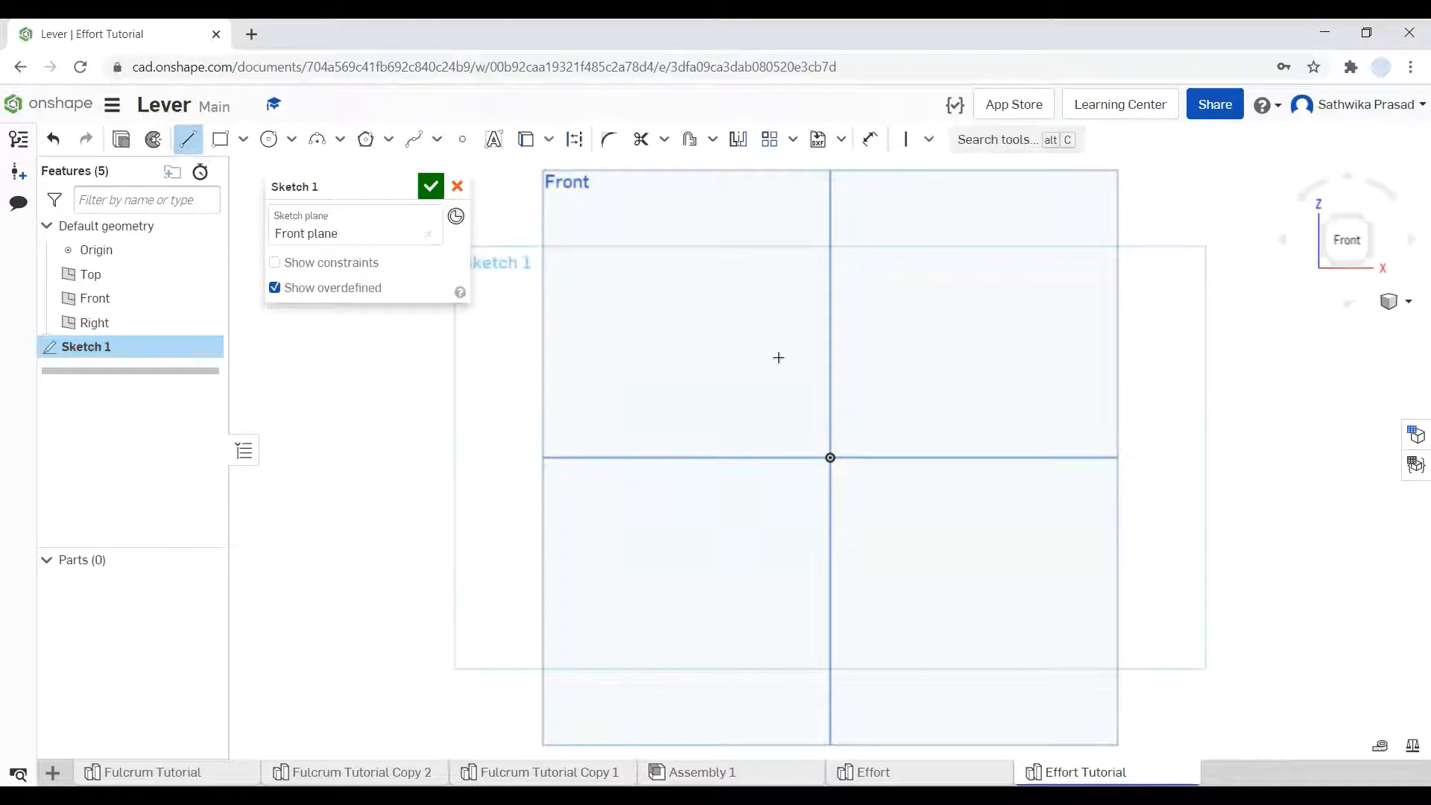
left_click(830, 457)
left_click(891, 457)
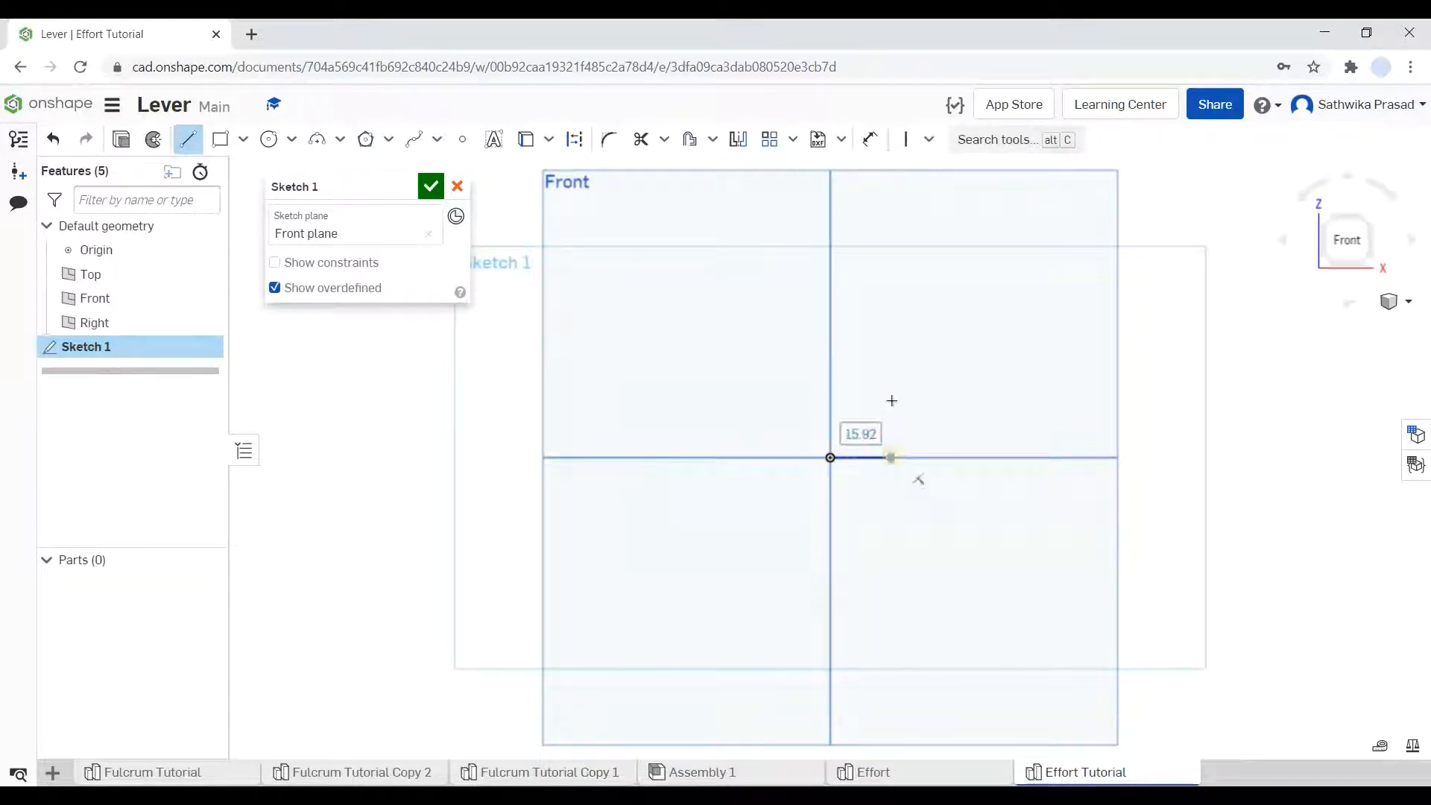
left_click(892, 304)
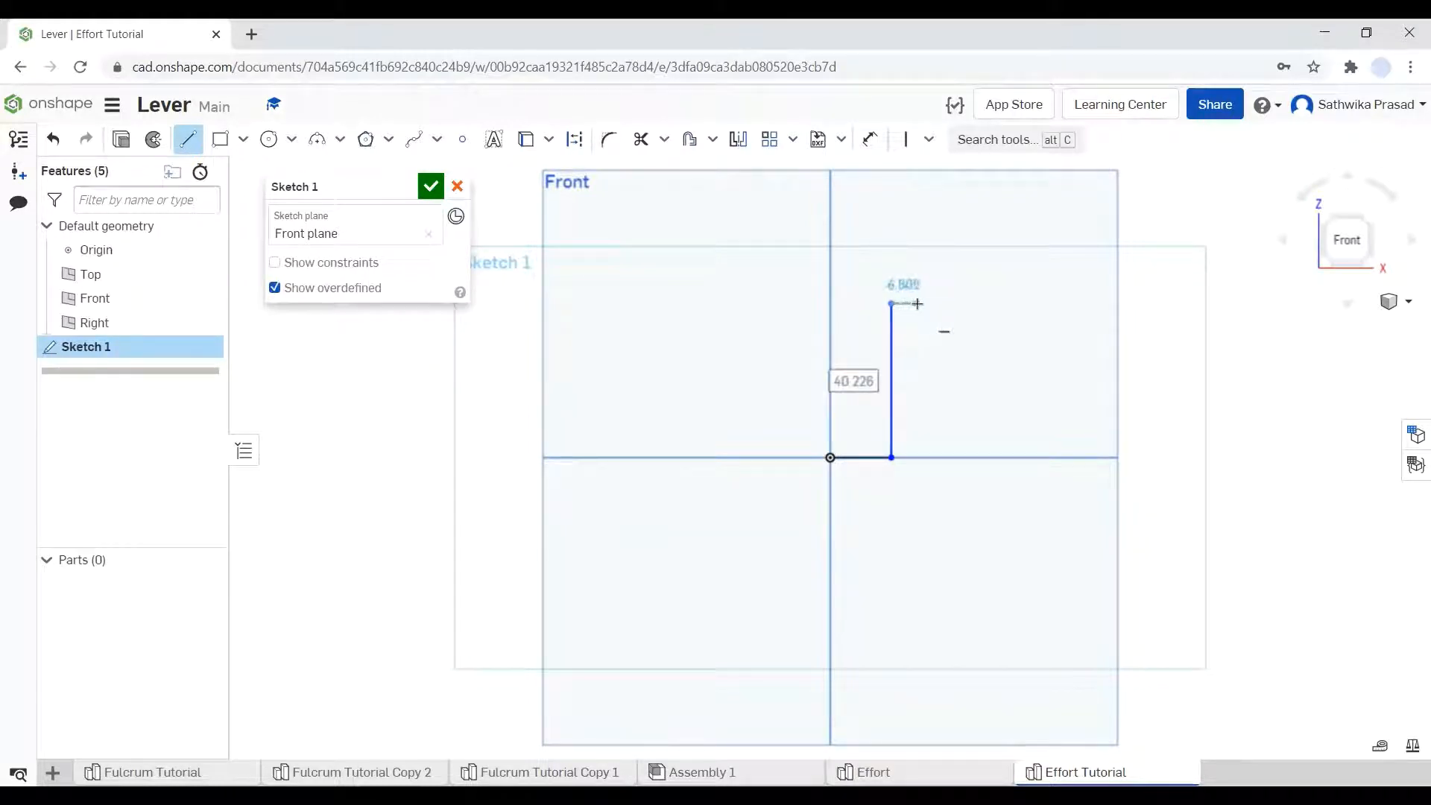
left_click(918, 304)
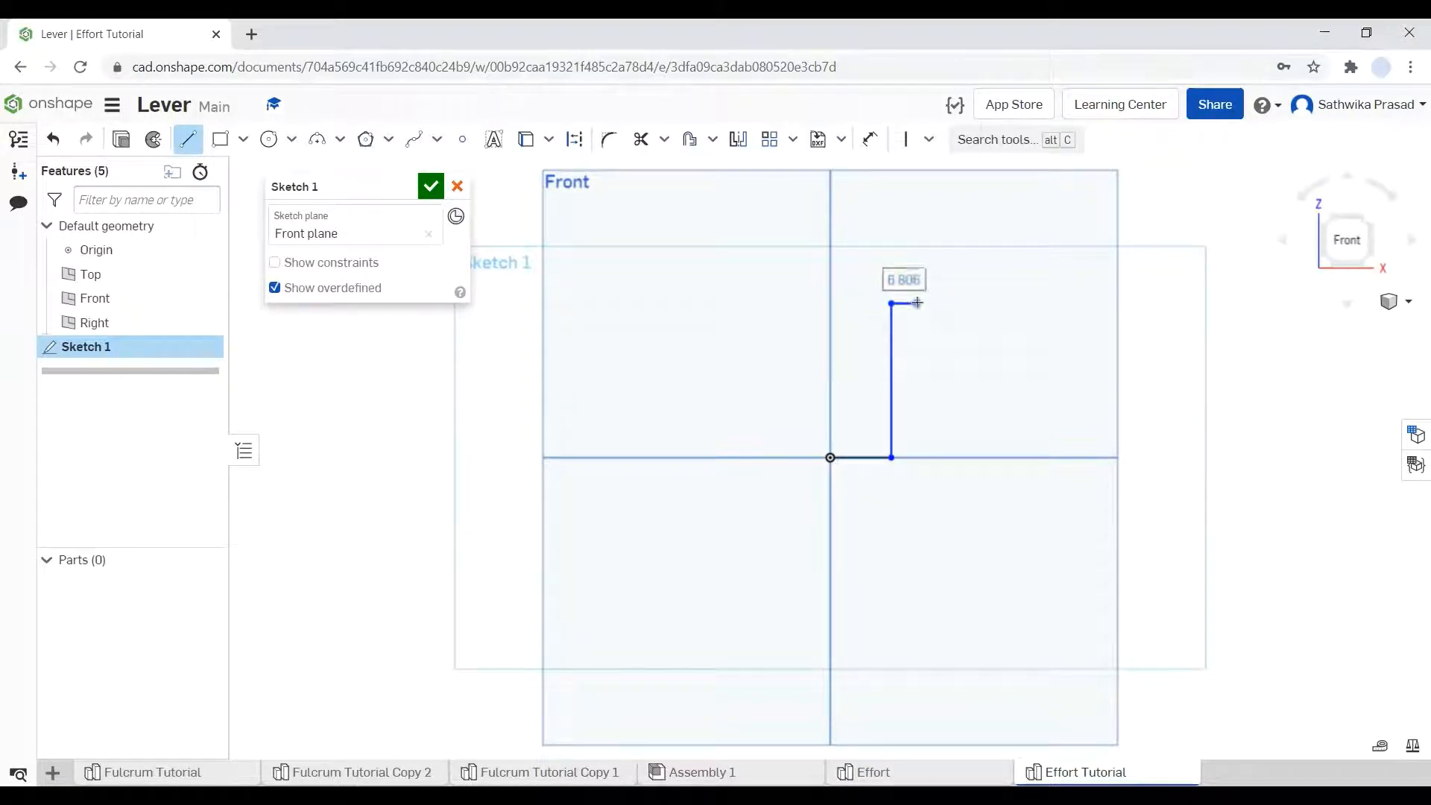
left_click(871, 229)
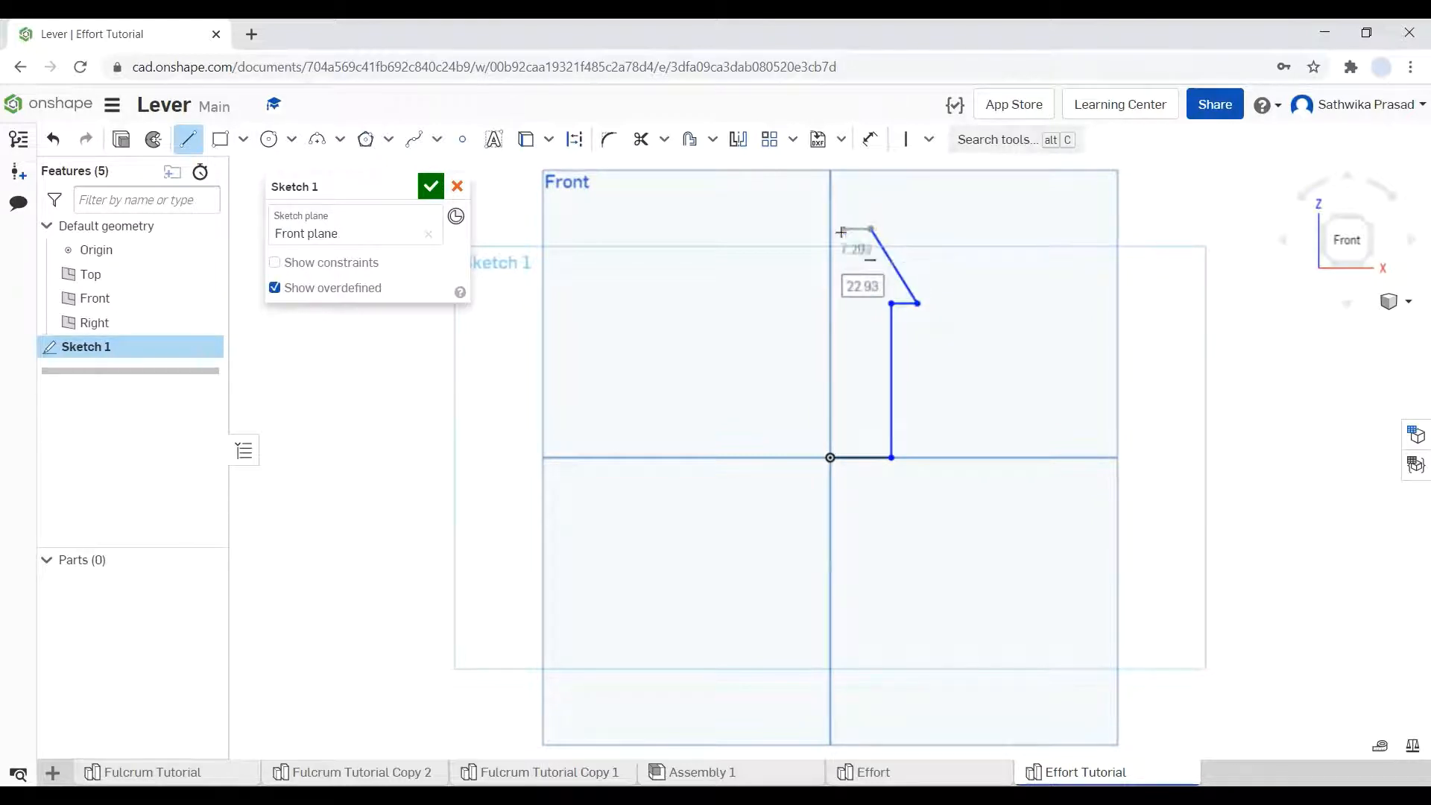
left_click(830, 229)
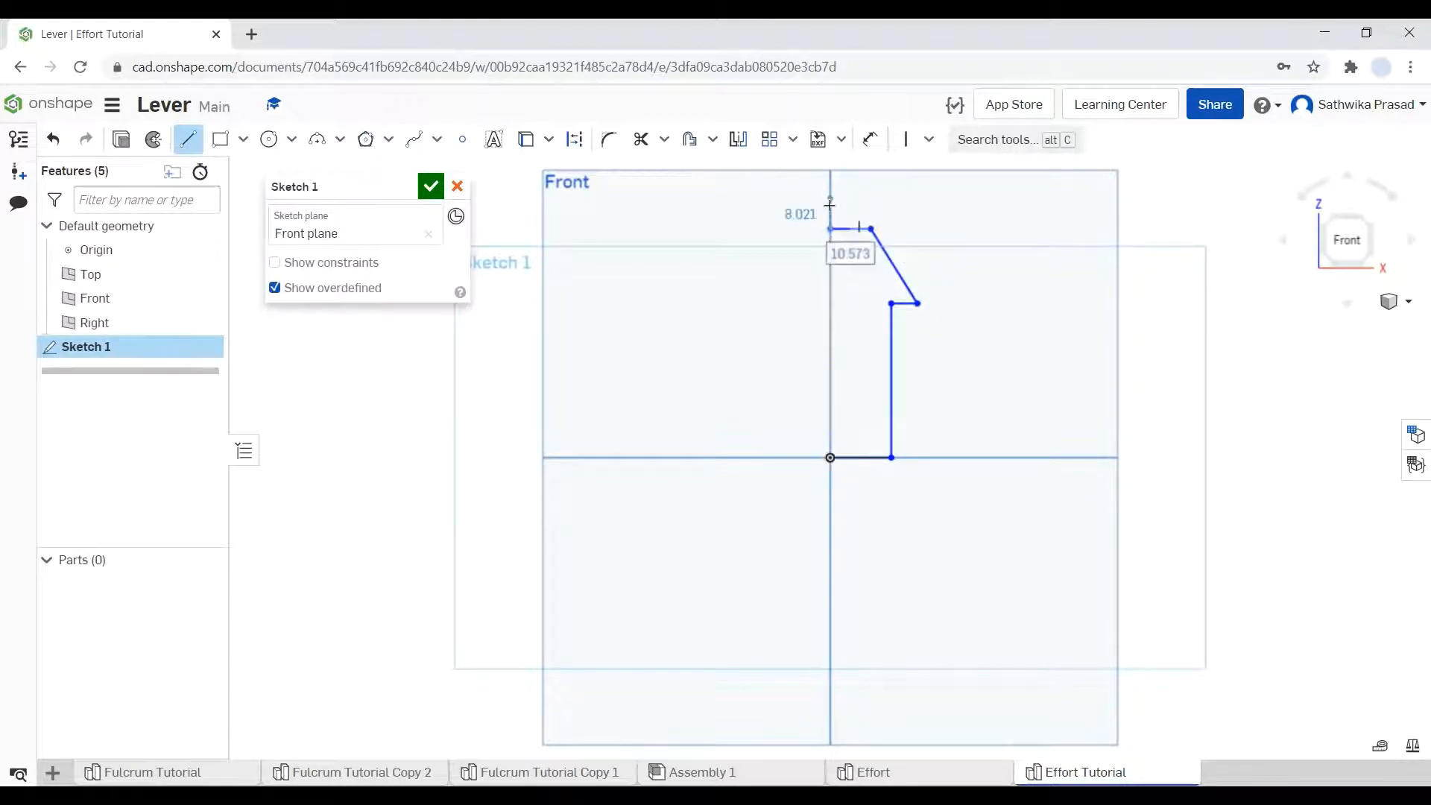
key("Escape")
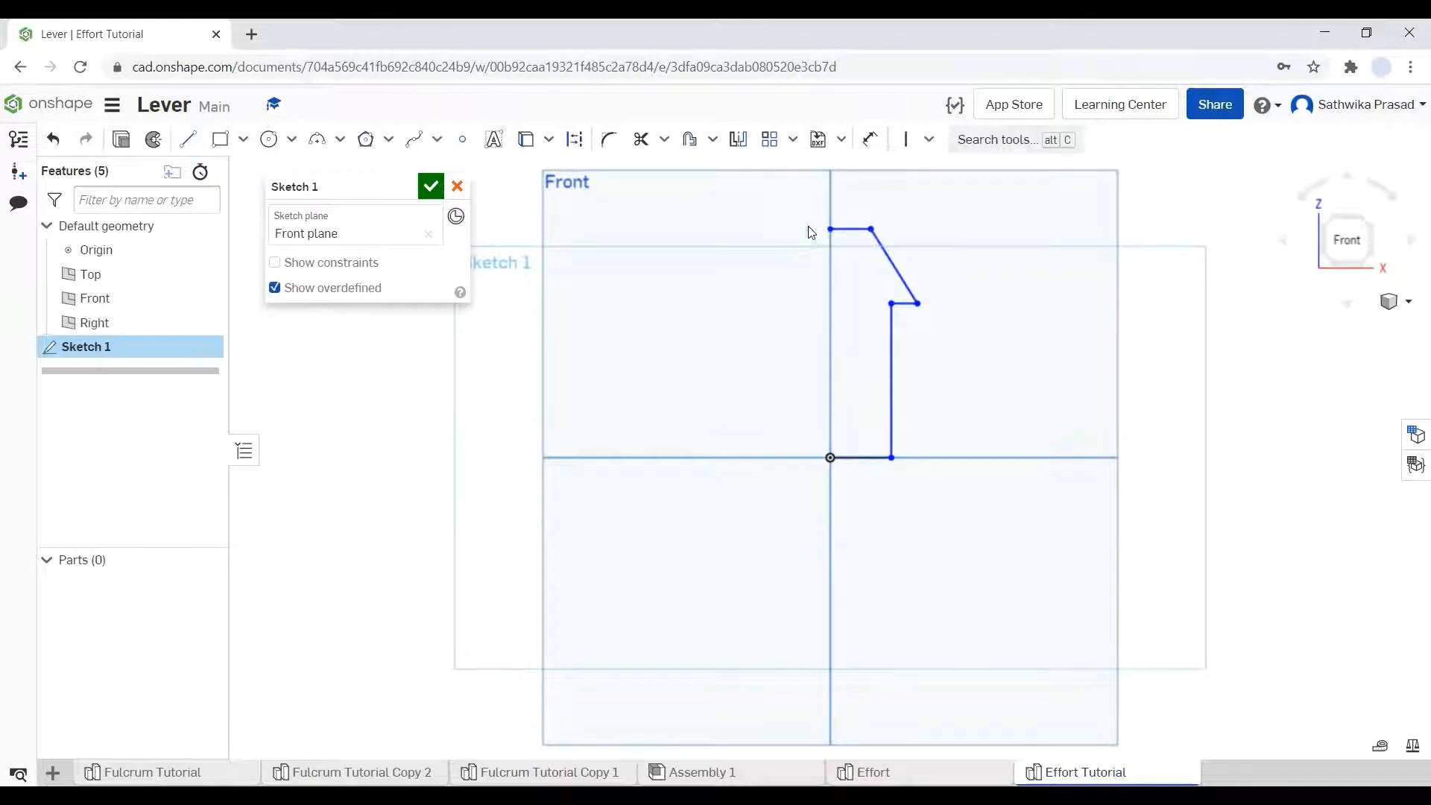
Step: Dimension the horizontal tip edge of the half-arrow to 5 mm
left_click(870, 140)
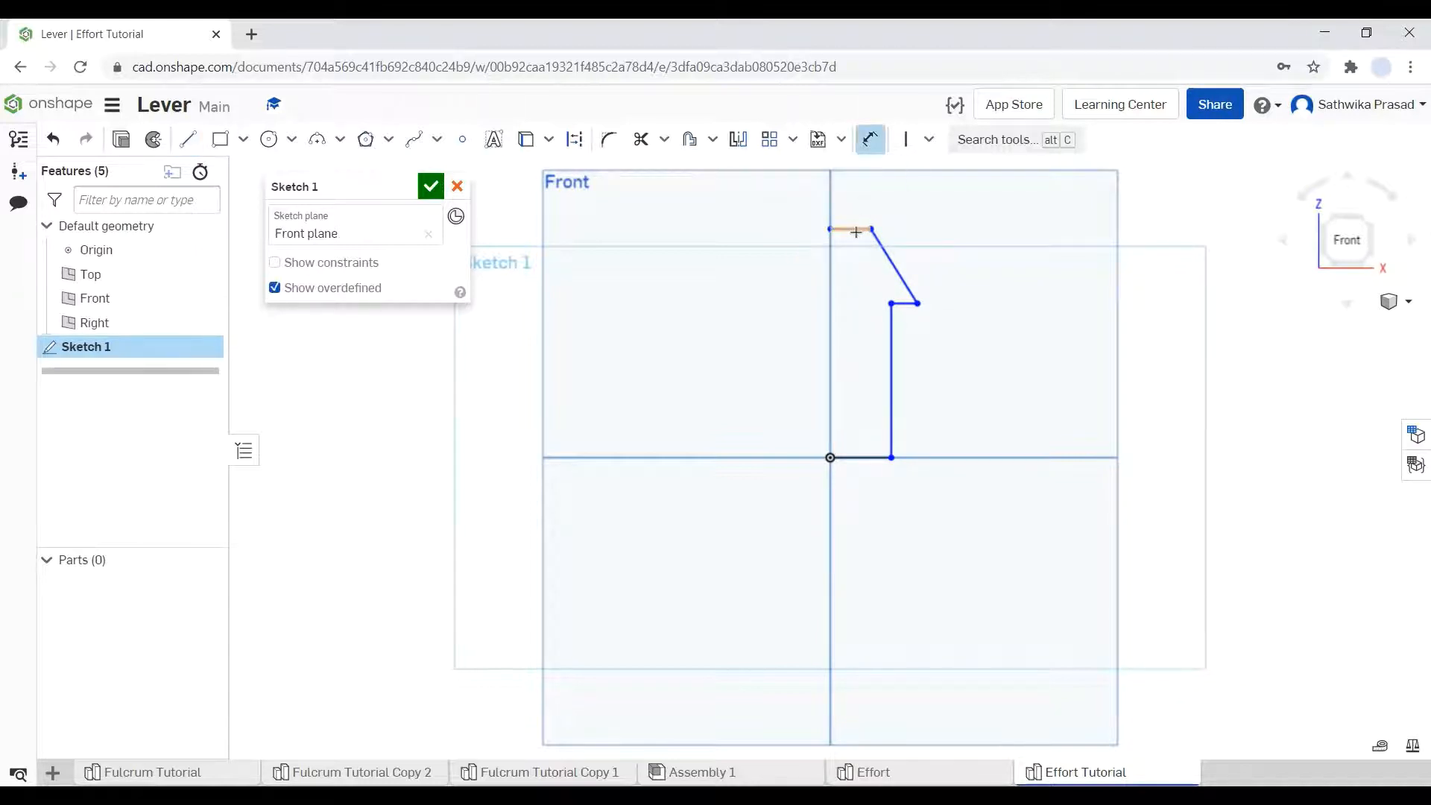
left_click(855, 230)
left_click(849, 205)
type("5")
key("Return")
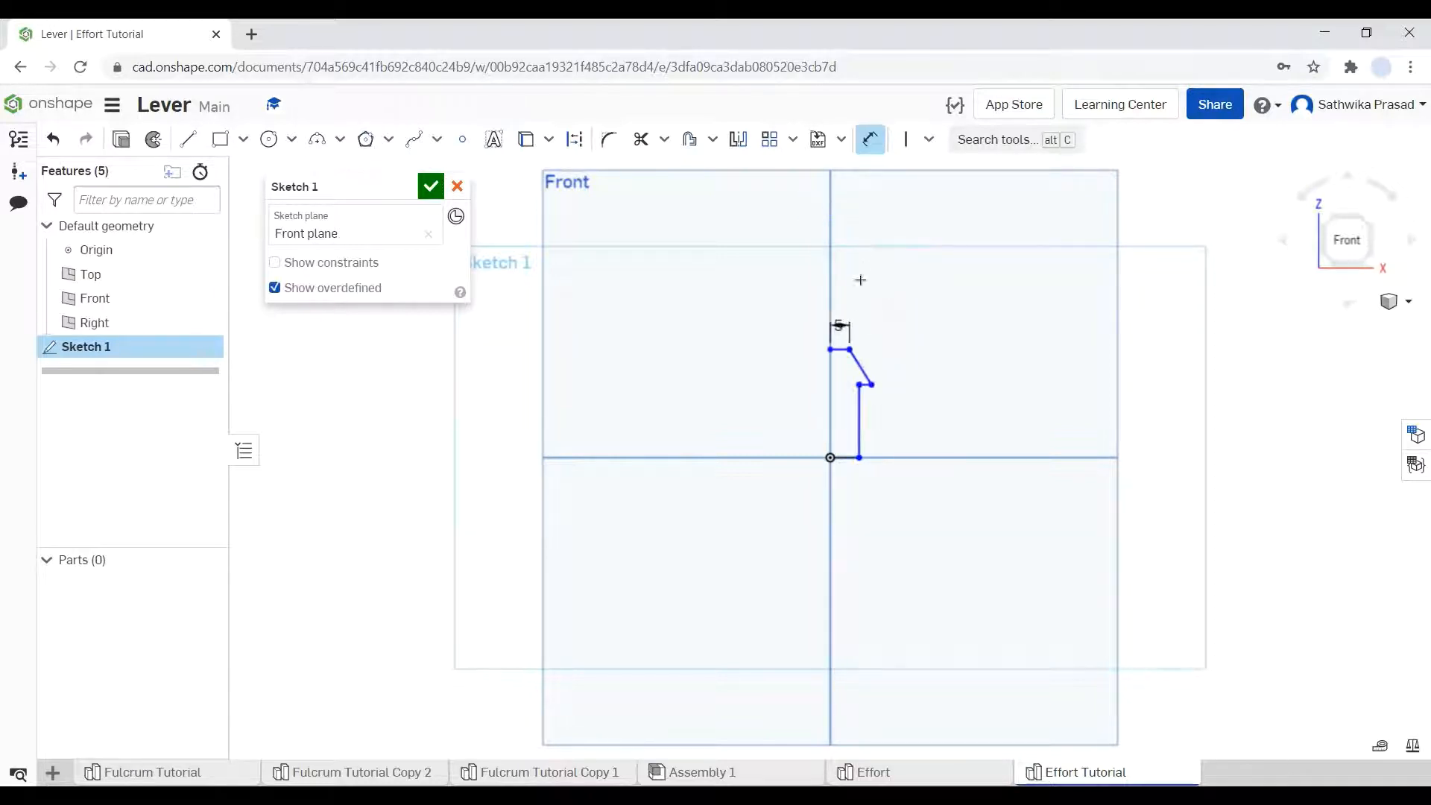
Step: Try to dimension the arrowhead's slanted edge and delete that dimension
left_click(865, 369)
left_click(890, 347)
type("2")
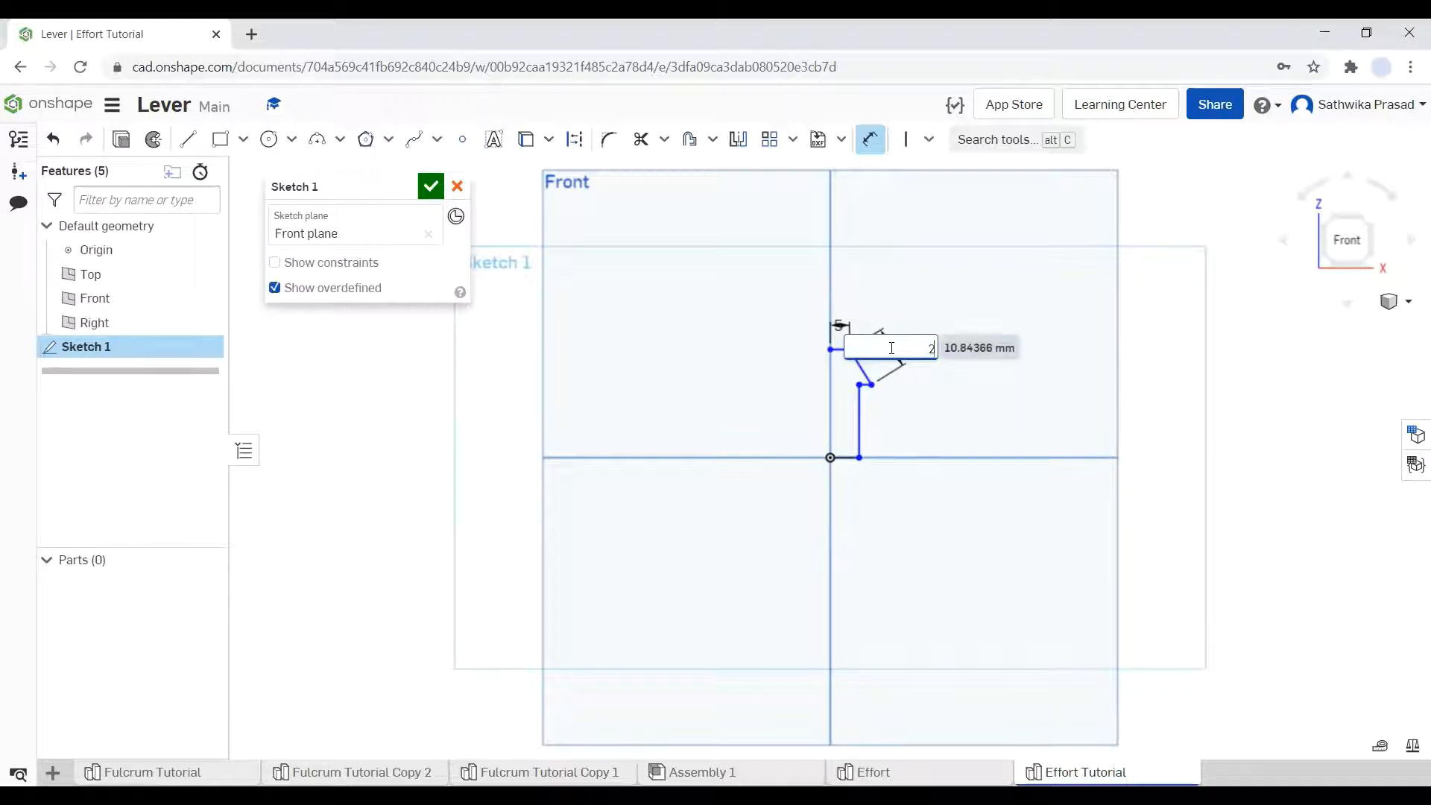
key("ctrl+z")
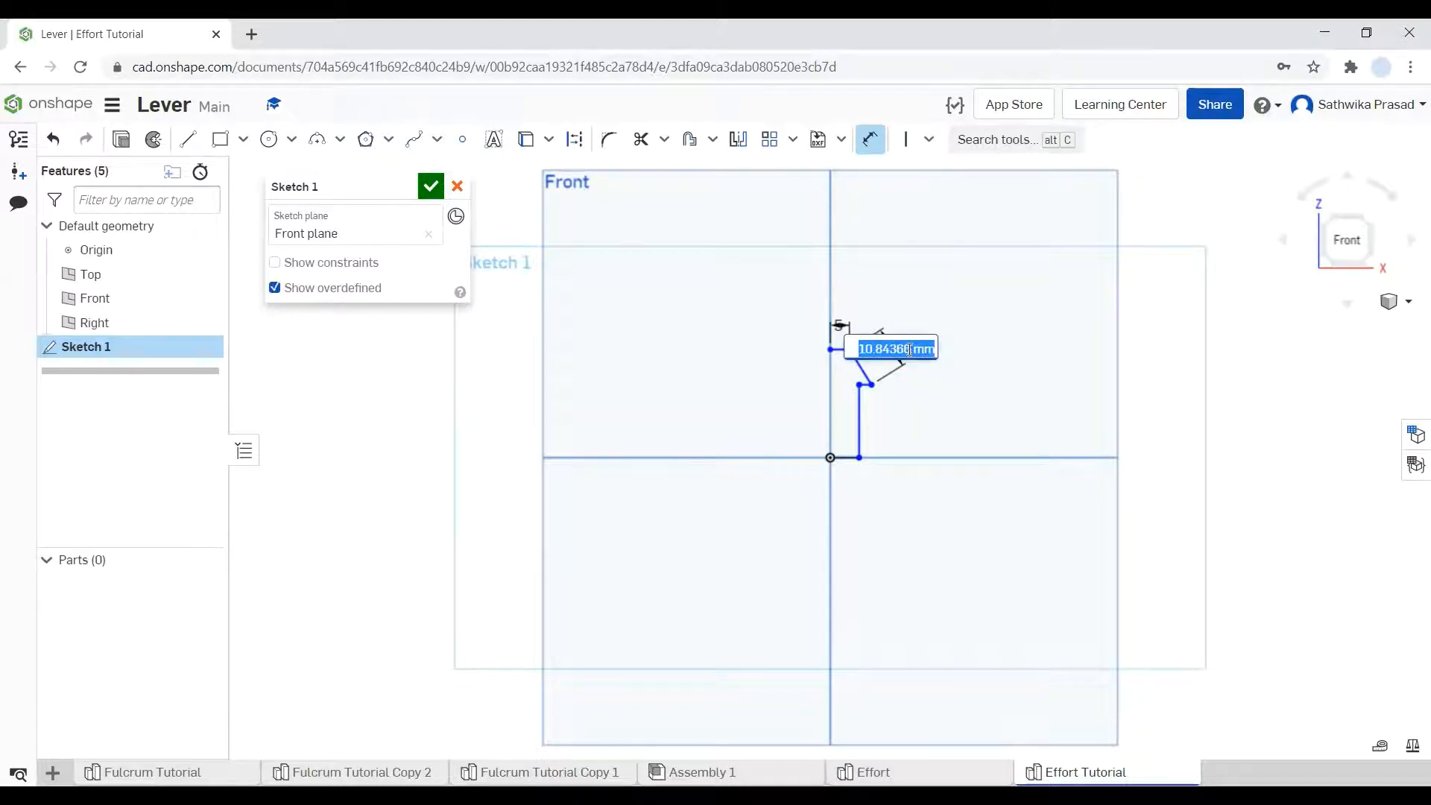
key("Escape")
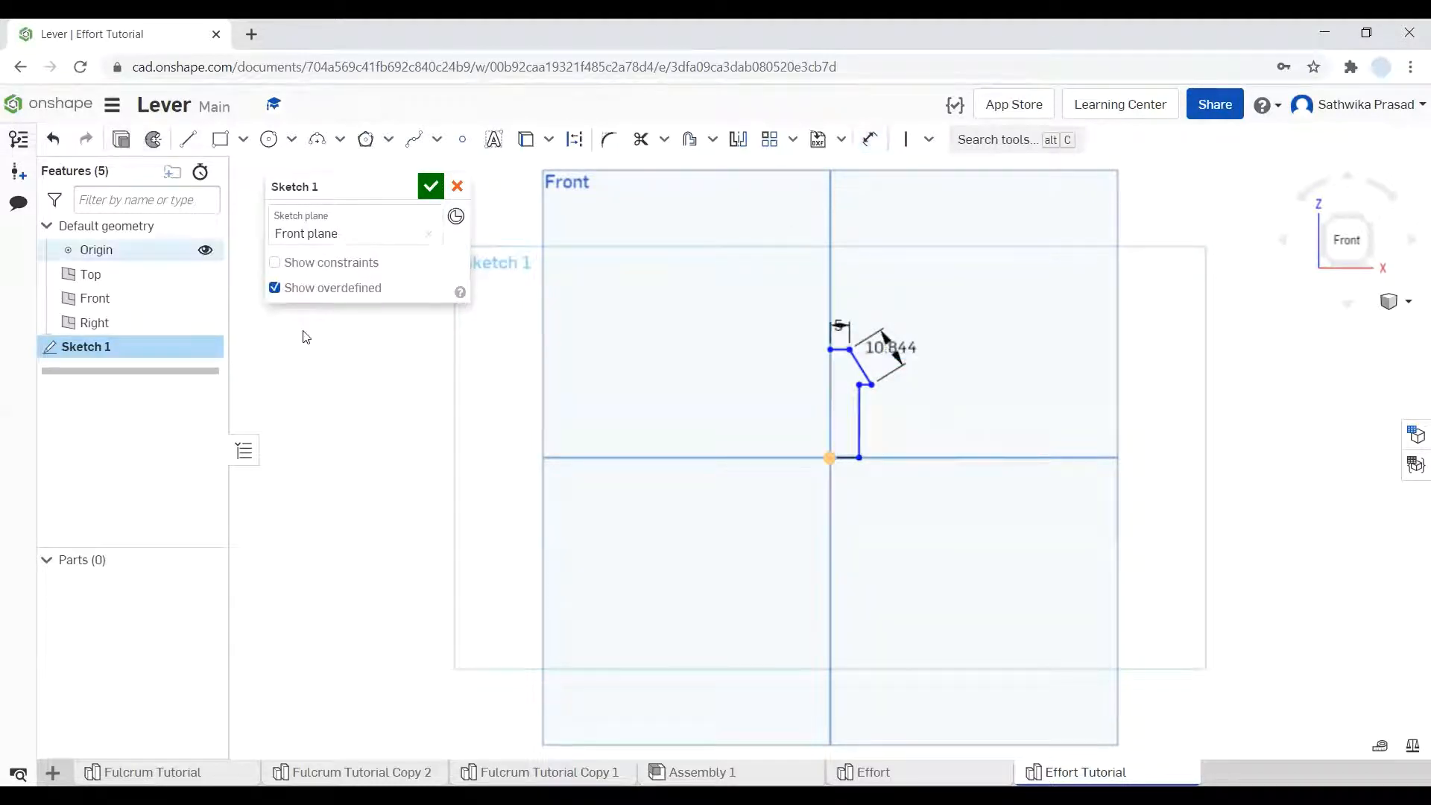
left_click(889, 341)
key("Delete")
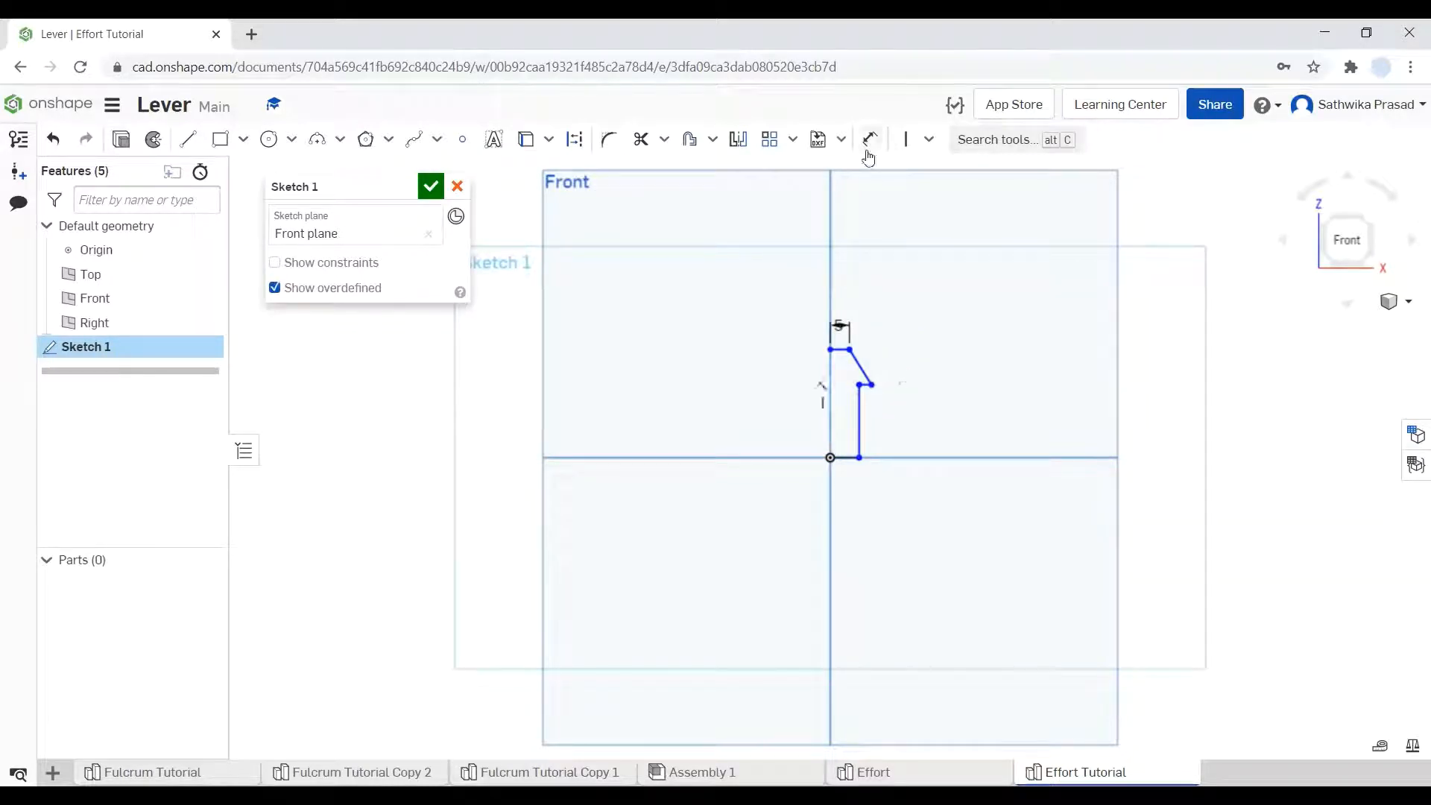
Step: Try to set the shaft's vertical edge to 40 mm, undo the value and delete the dimension
left_click(869, 146)
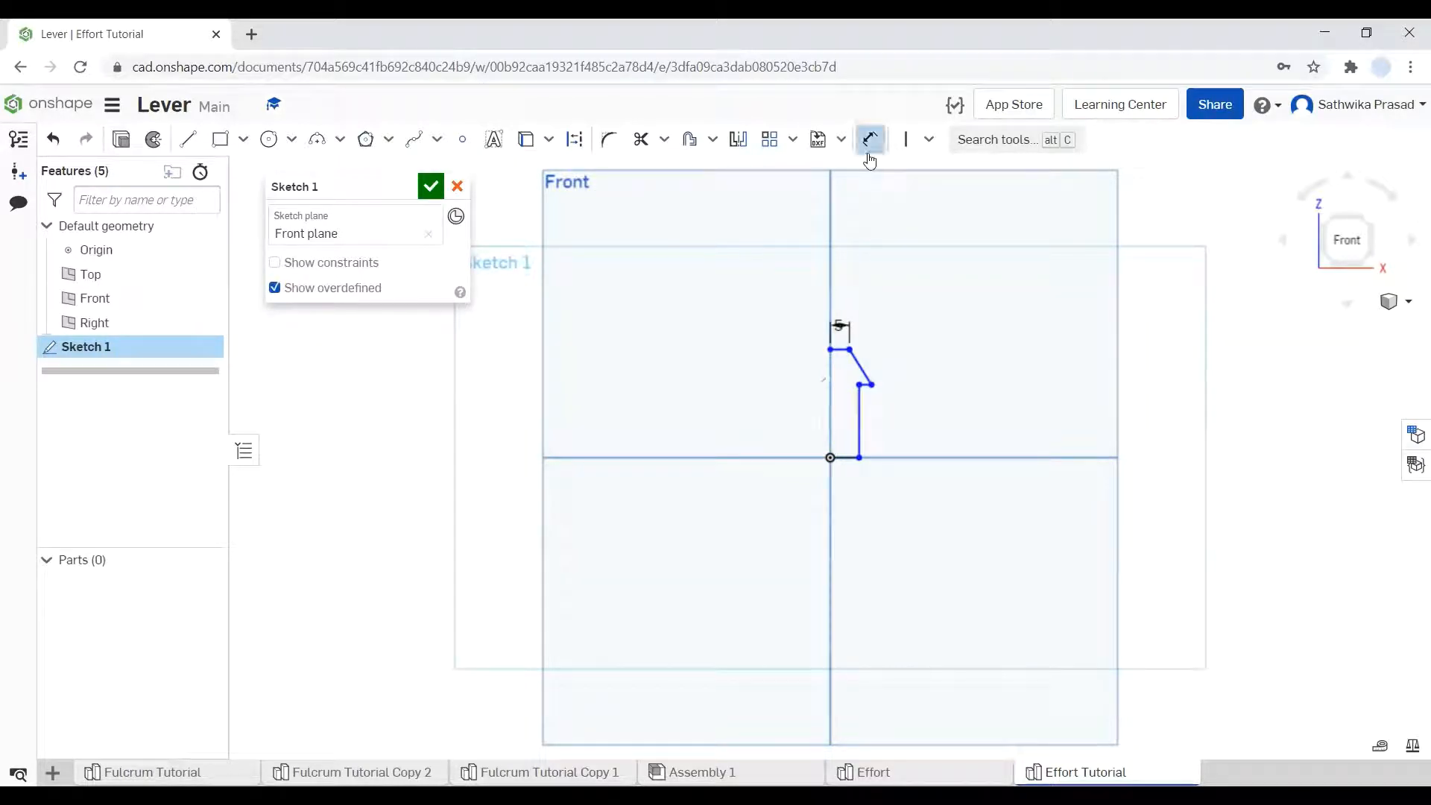
left_click(864, 423)
left_click(898, 427)
type("4")
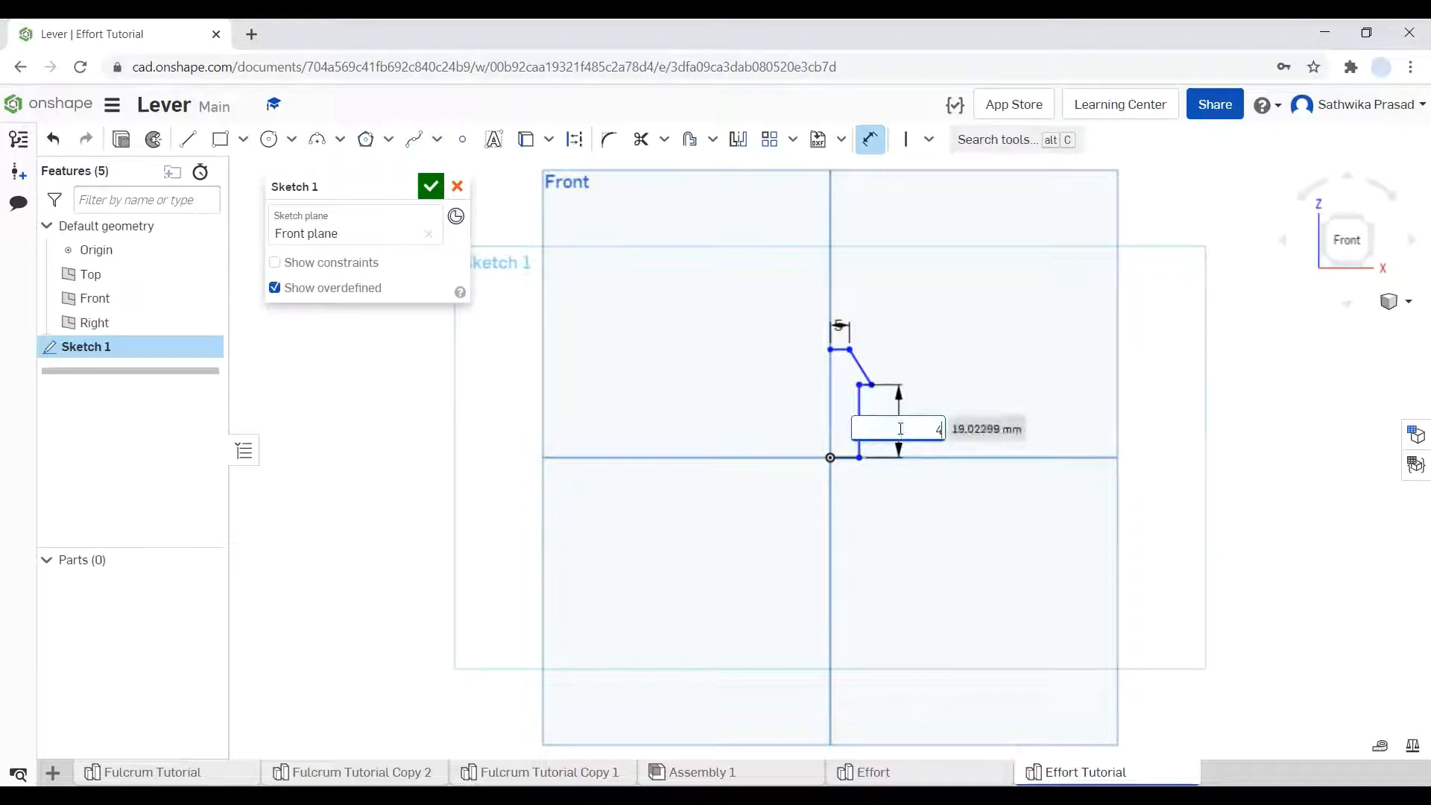
type("0")
key("Return")
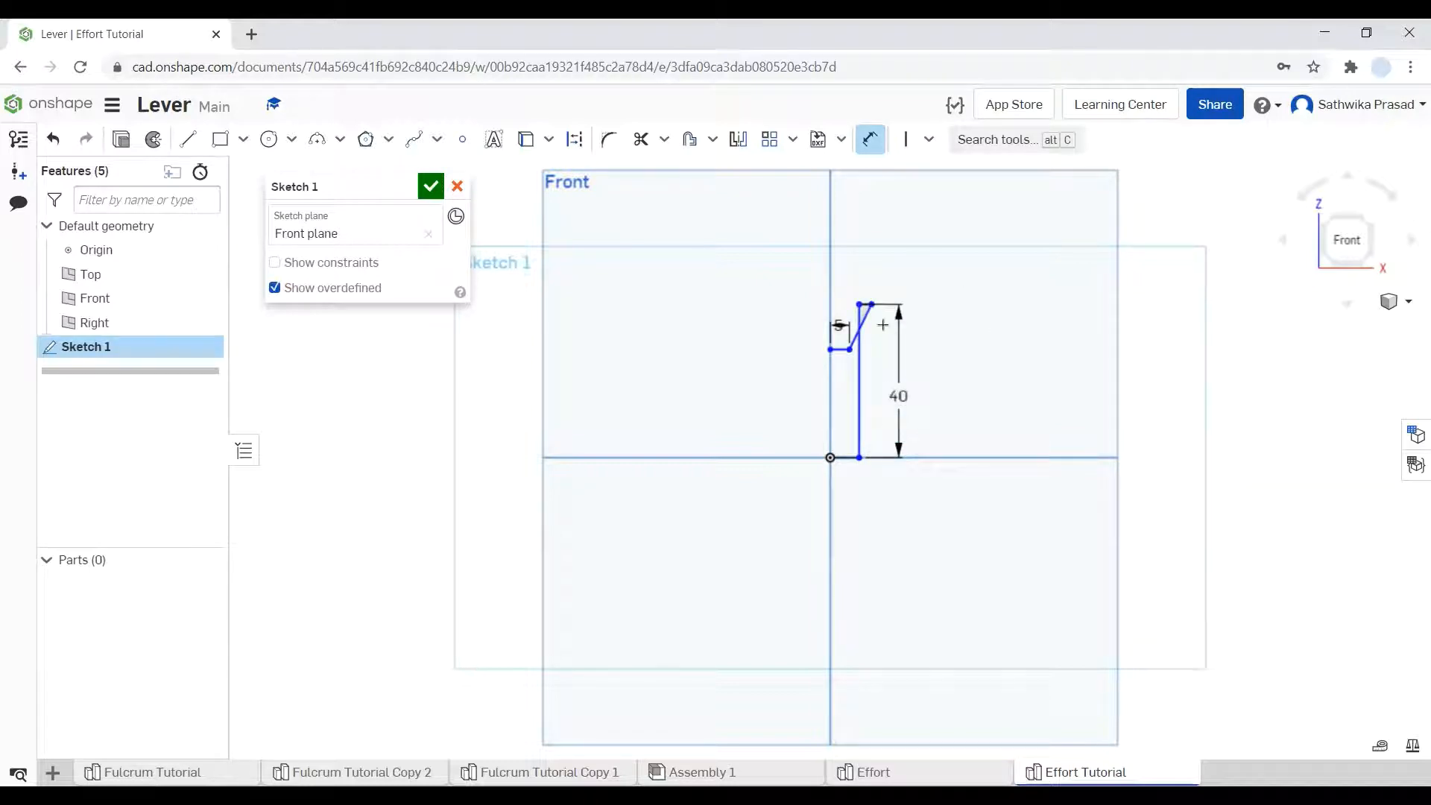
key("Escape")
key("ctrl+z")
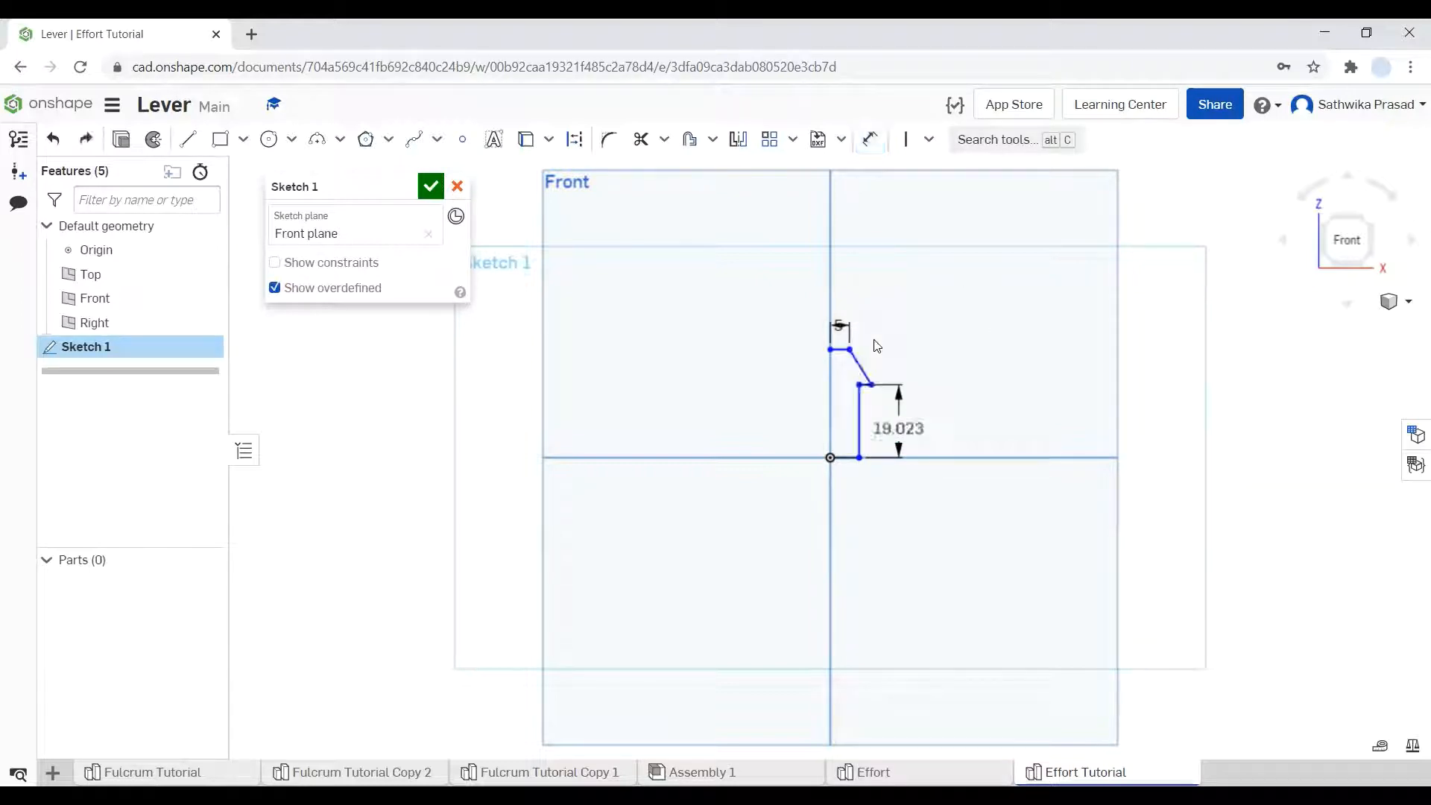
left_click(911, 429)
key("Delete")
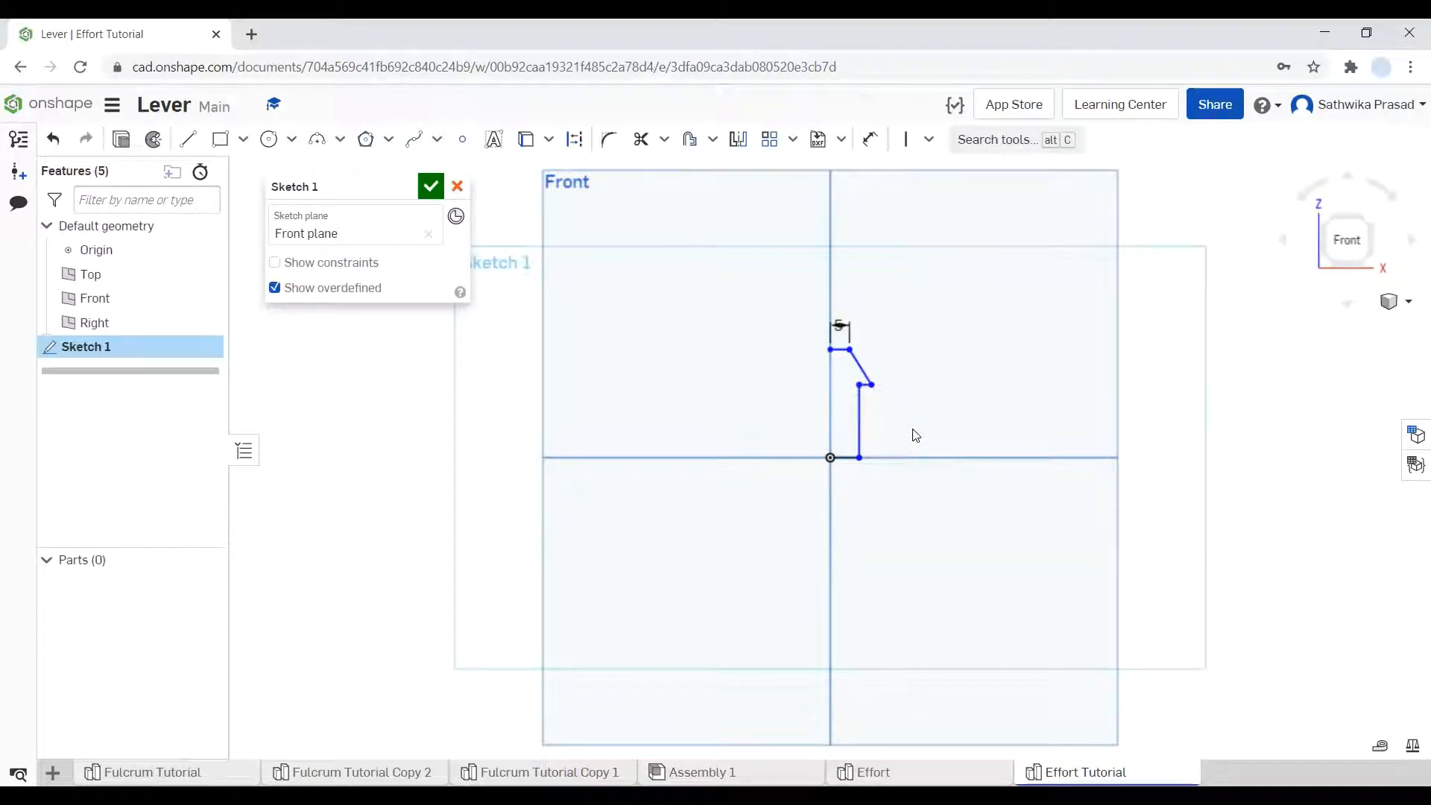
Step: Dimension the short horizontal ledge between the shaft and the arrowhead to 7 mm
left_click(878, 140)
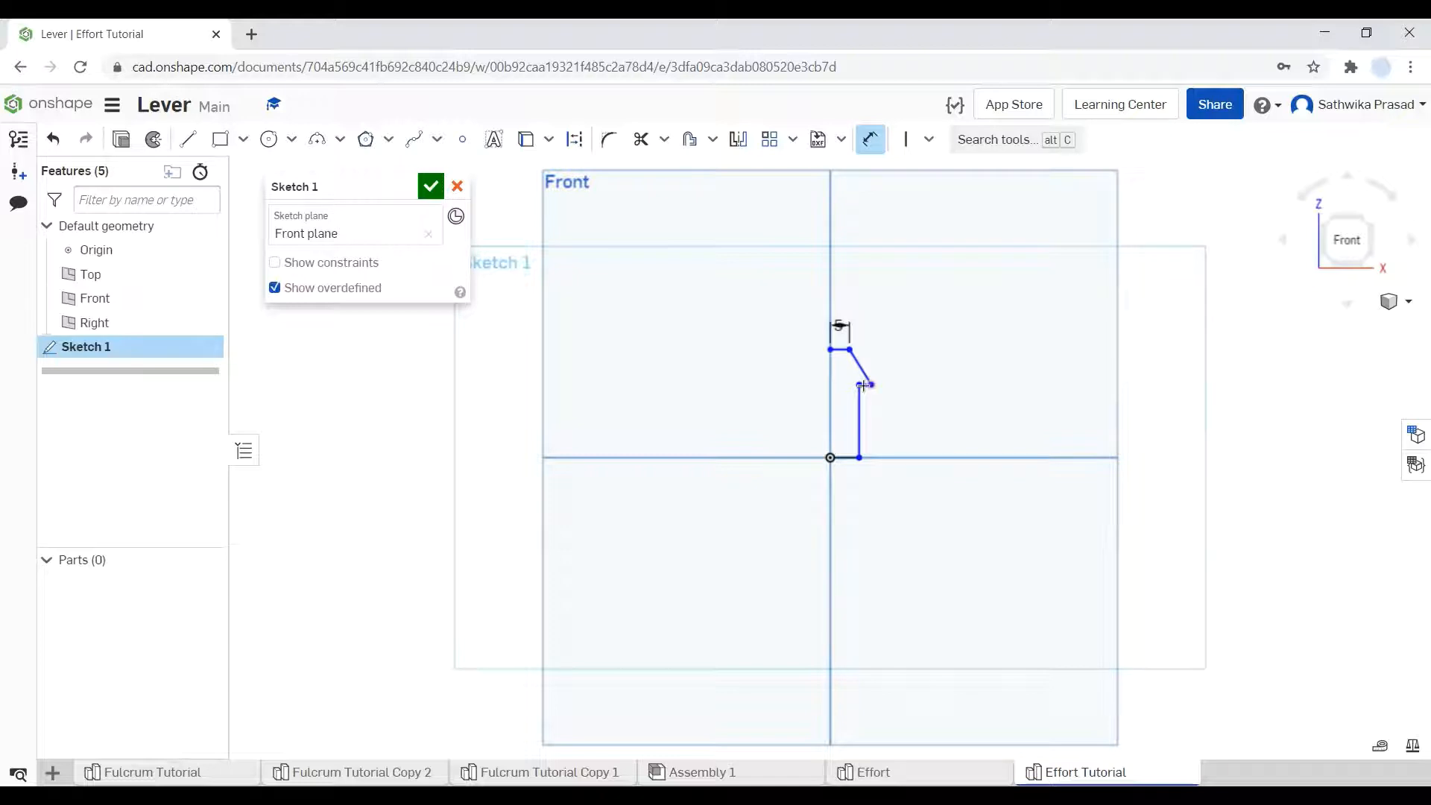
left_click(858, 384)
scroll(863, 385, "up", 5)
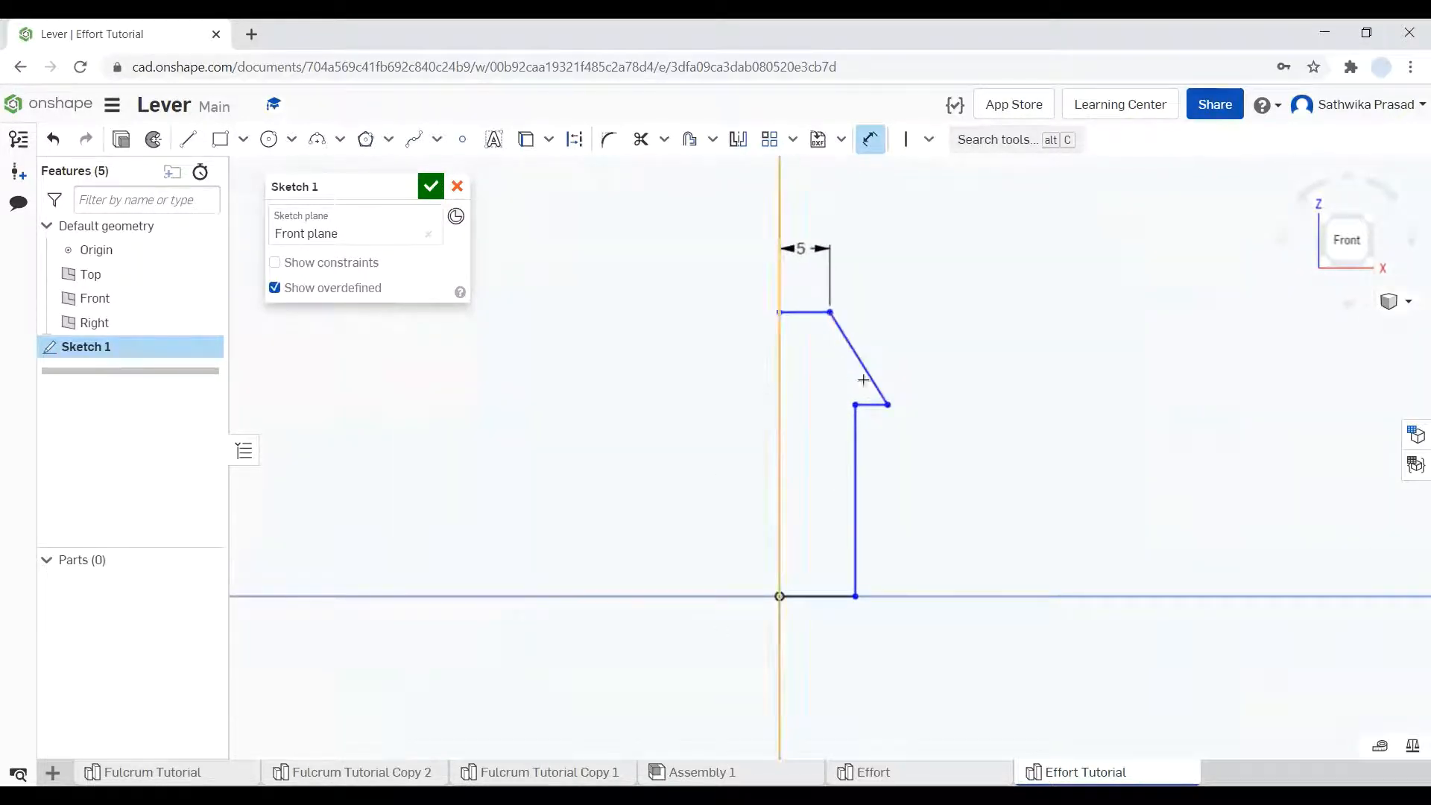
left_click(866, 405)
left_click(892, 447)
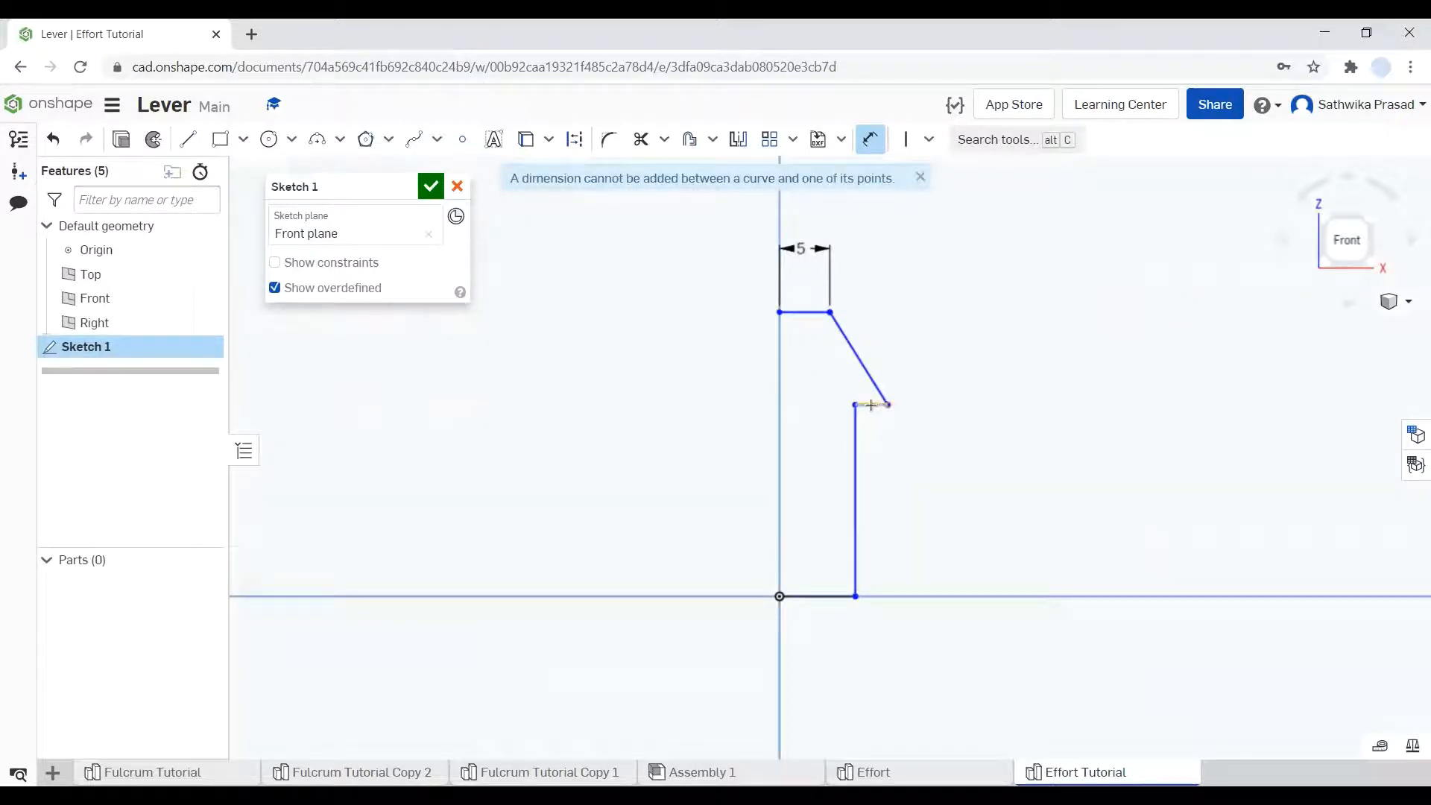
left_click(871, 407)
left_click(882, 443)
type("3.18")
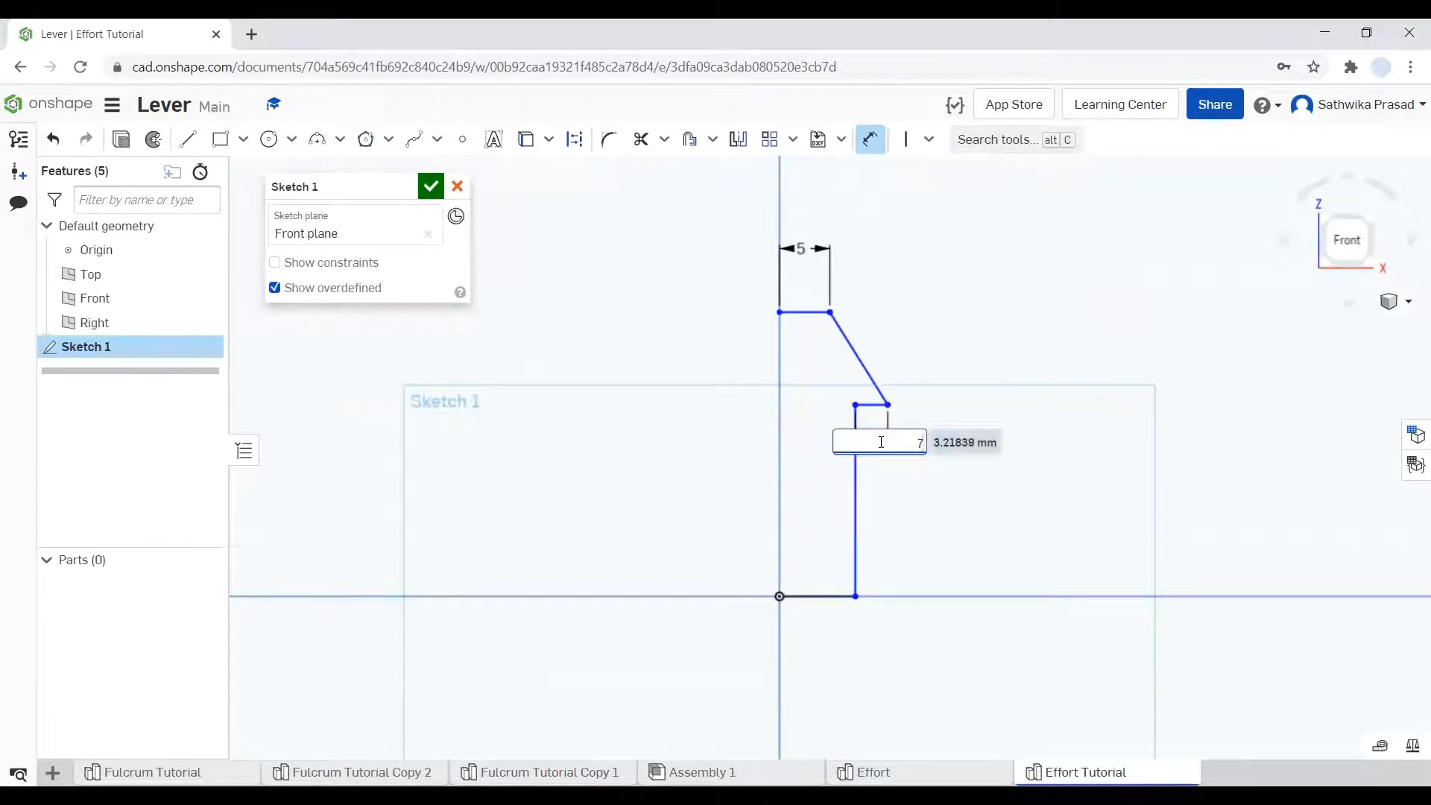
key("Return")
Step: Dimension the arrowhead's slanted edge to 25 mm
scroll(877, 441, "down", 3)
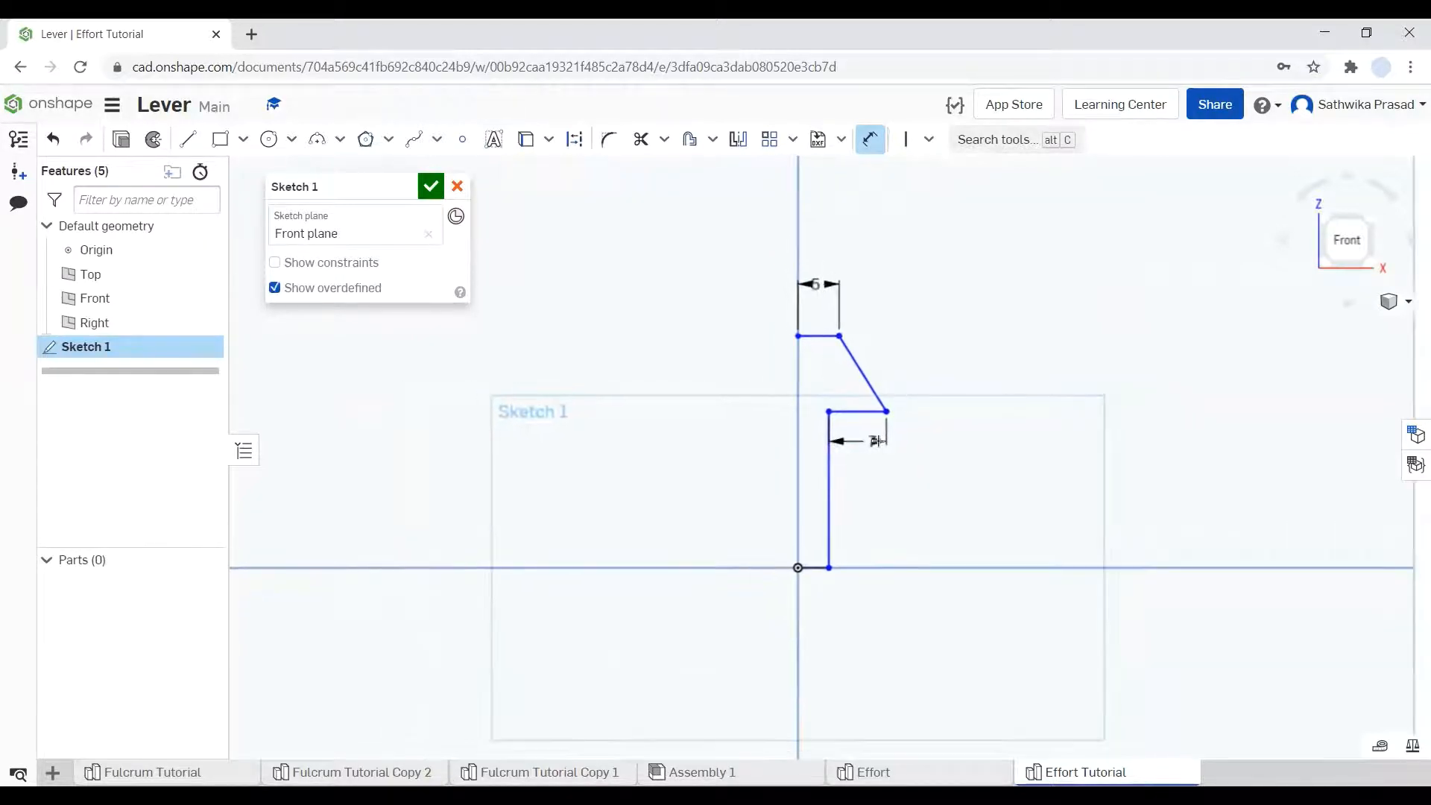
left_click(860, 360)
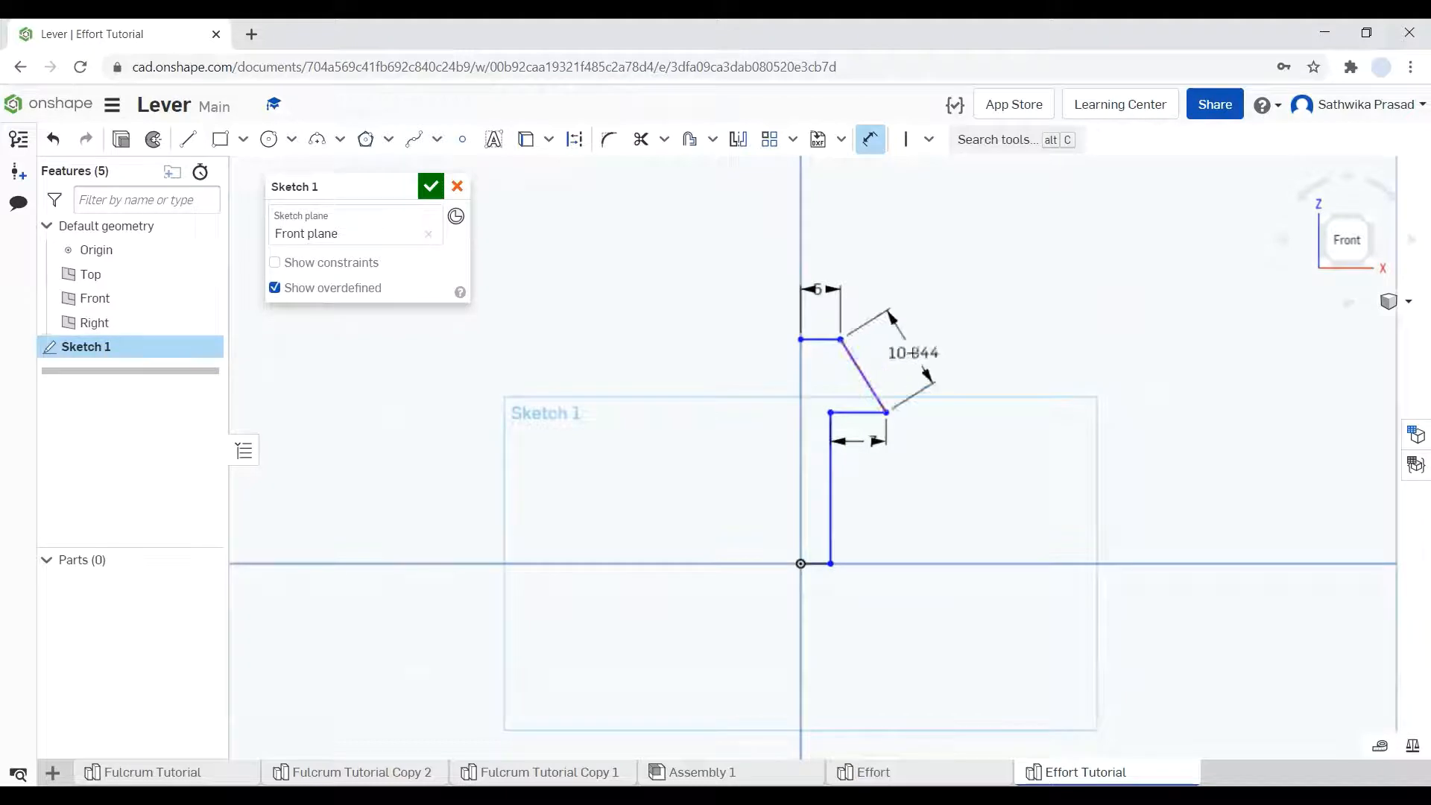
left_click(914, 354)
type("2")
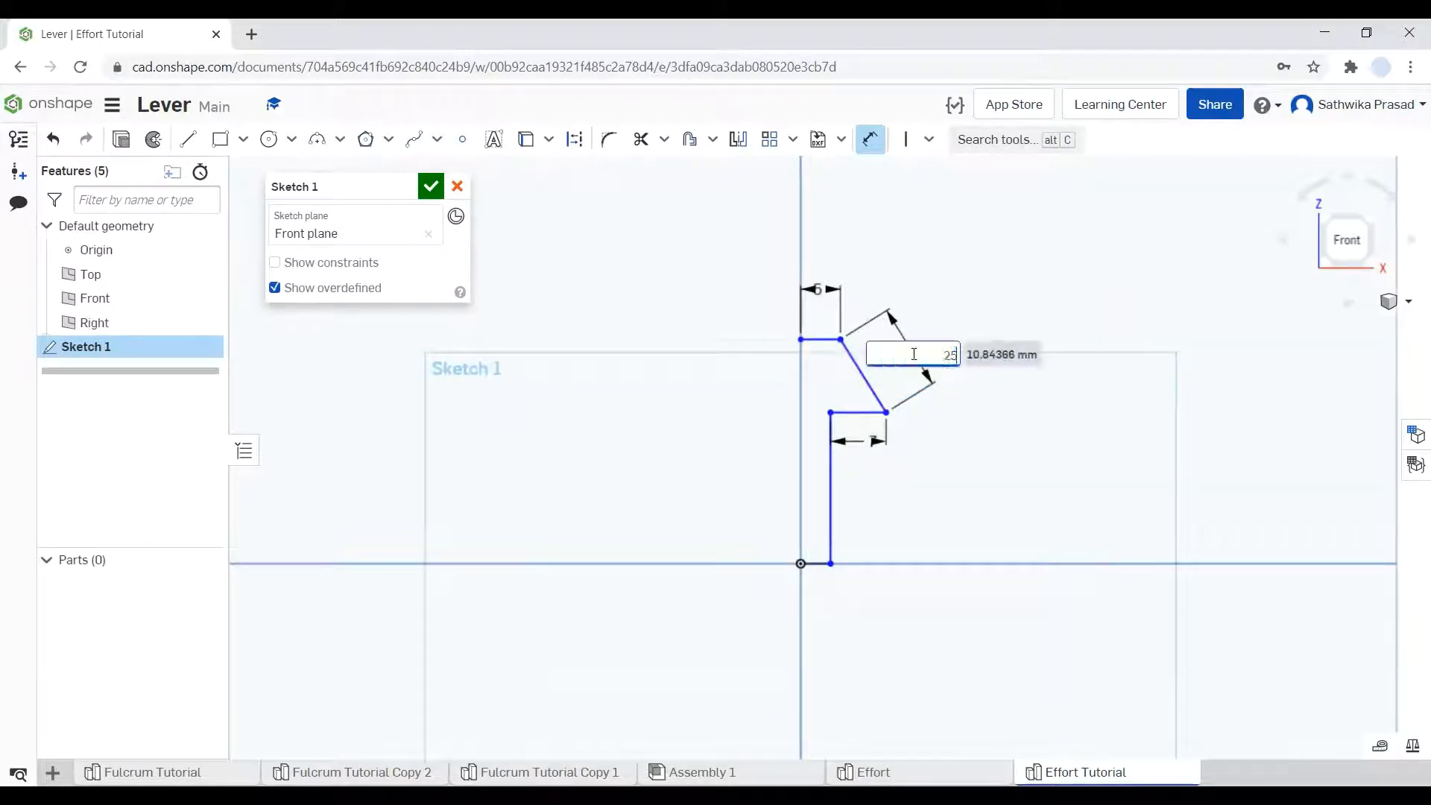
type("5")
key("Return")
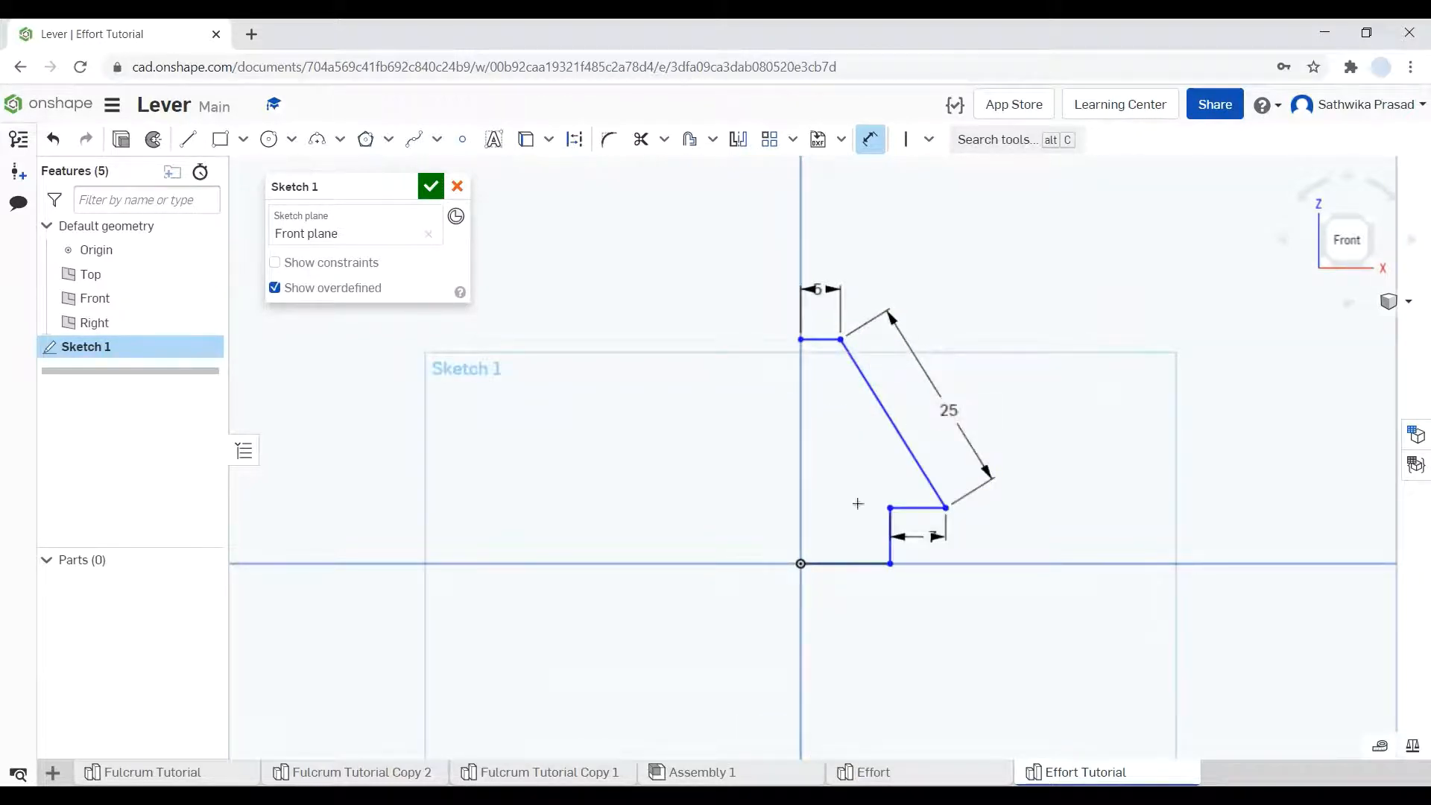
Step: Dimension the shaft's vertical edge to 40 mm
left_click(889, 534)
left_click(853, 535)
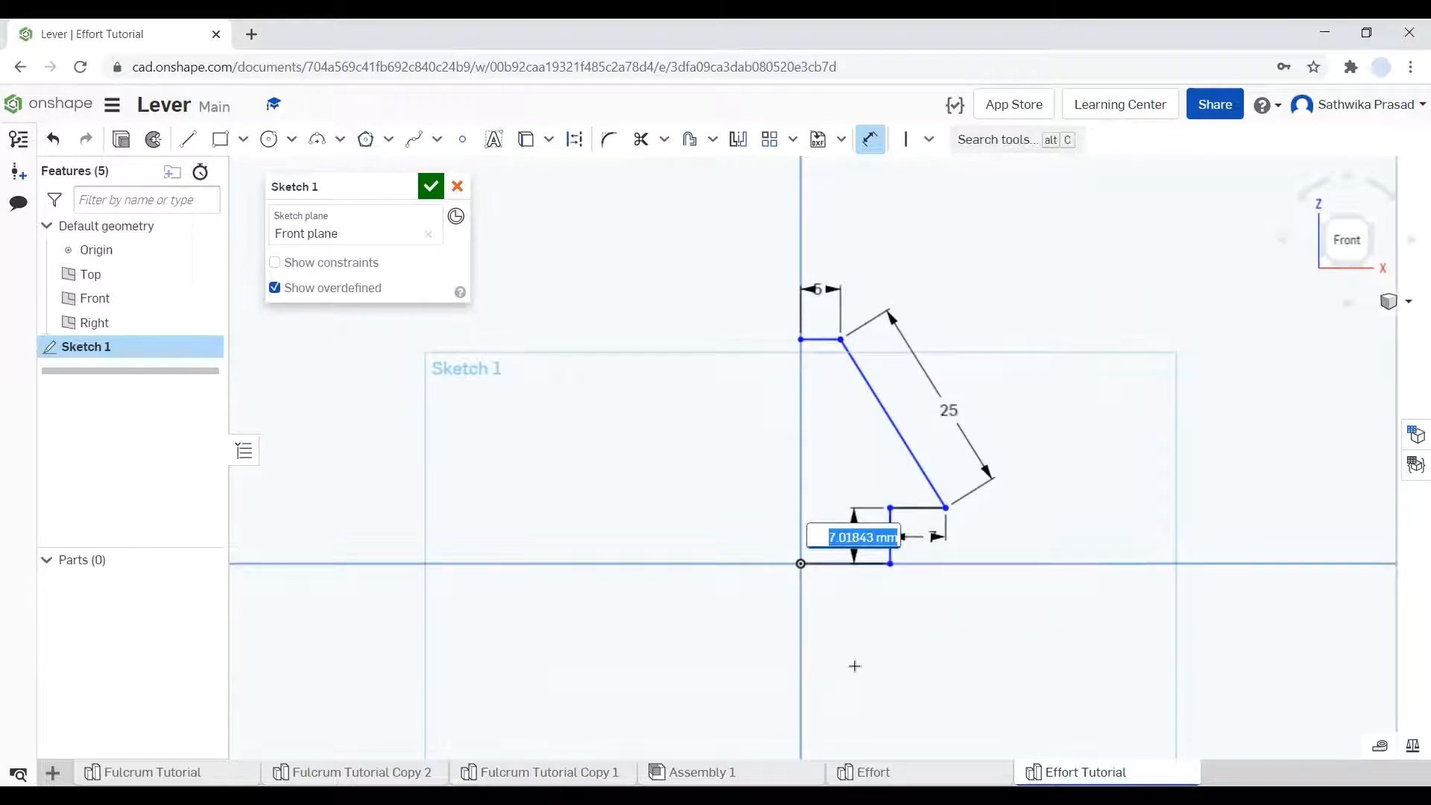
type("40")
key("Return")
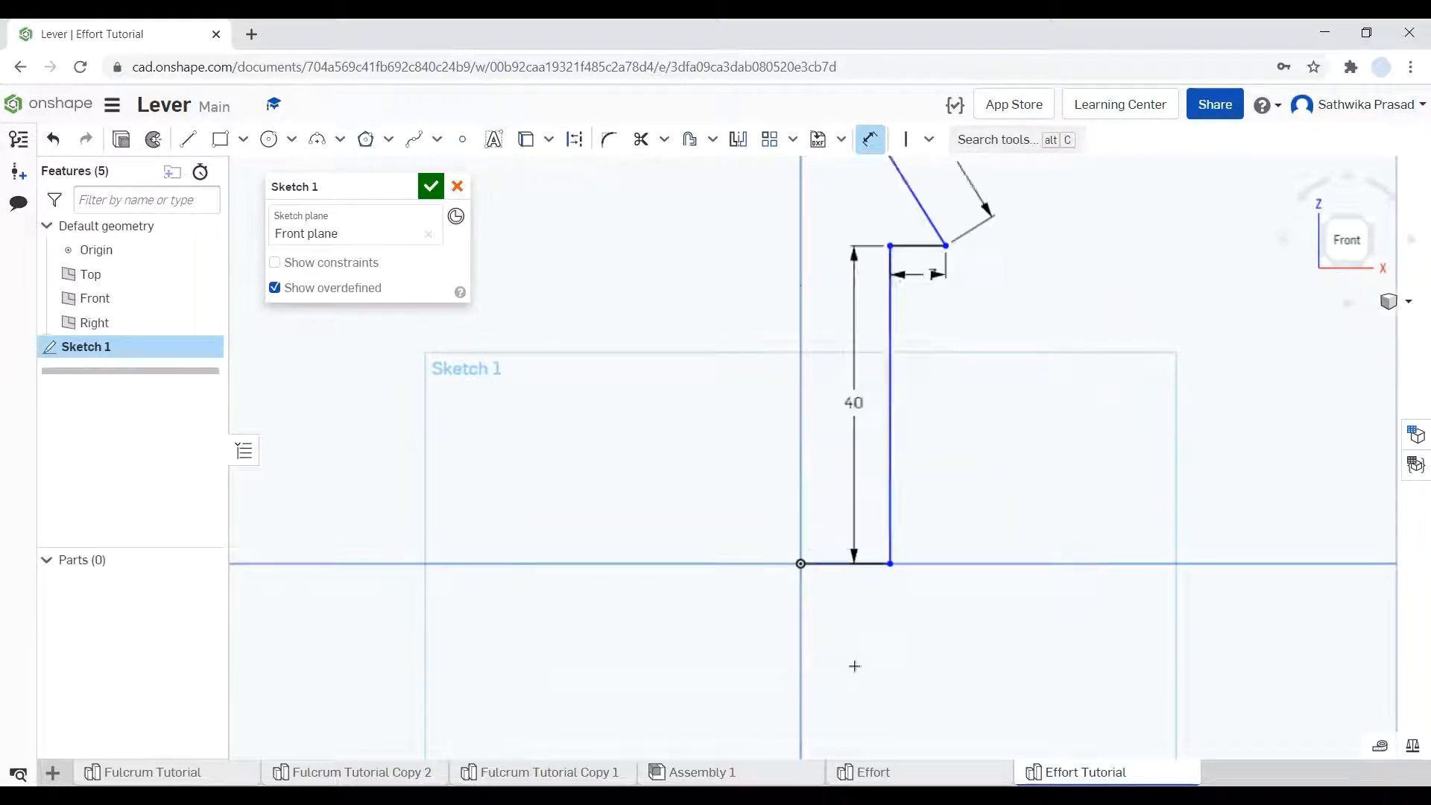
Step: Compare the half-arrow with the dimensions of the reference sketch in the Effort part studio and return to Effort Tutorial
scroll(984, 665, "down", 2)
scroll(984, 665, "down", 2)
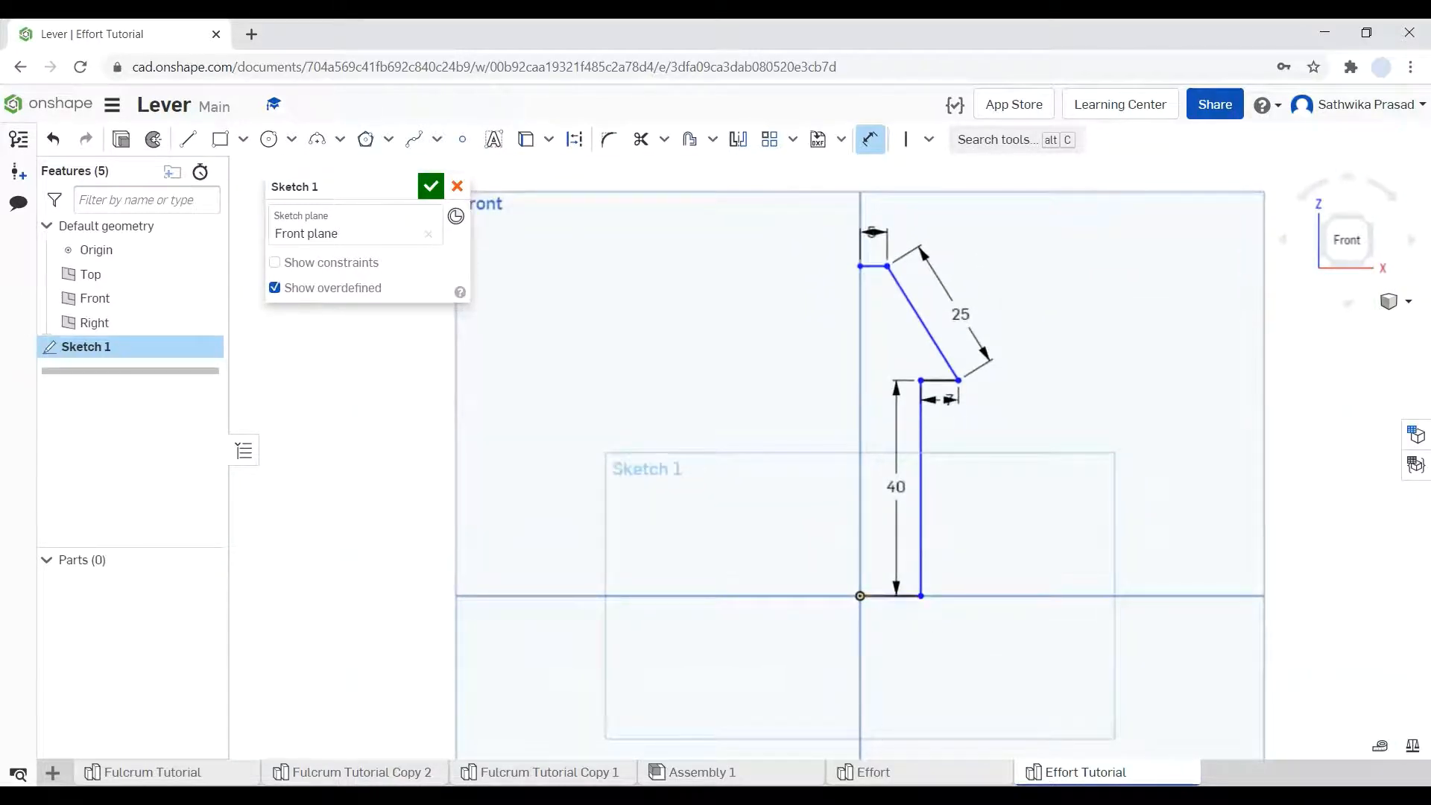
left_click(868, 772)
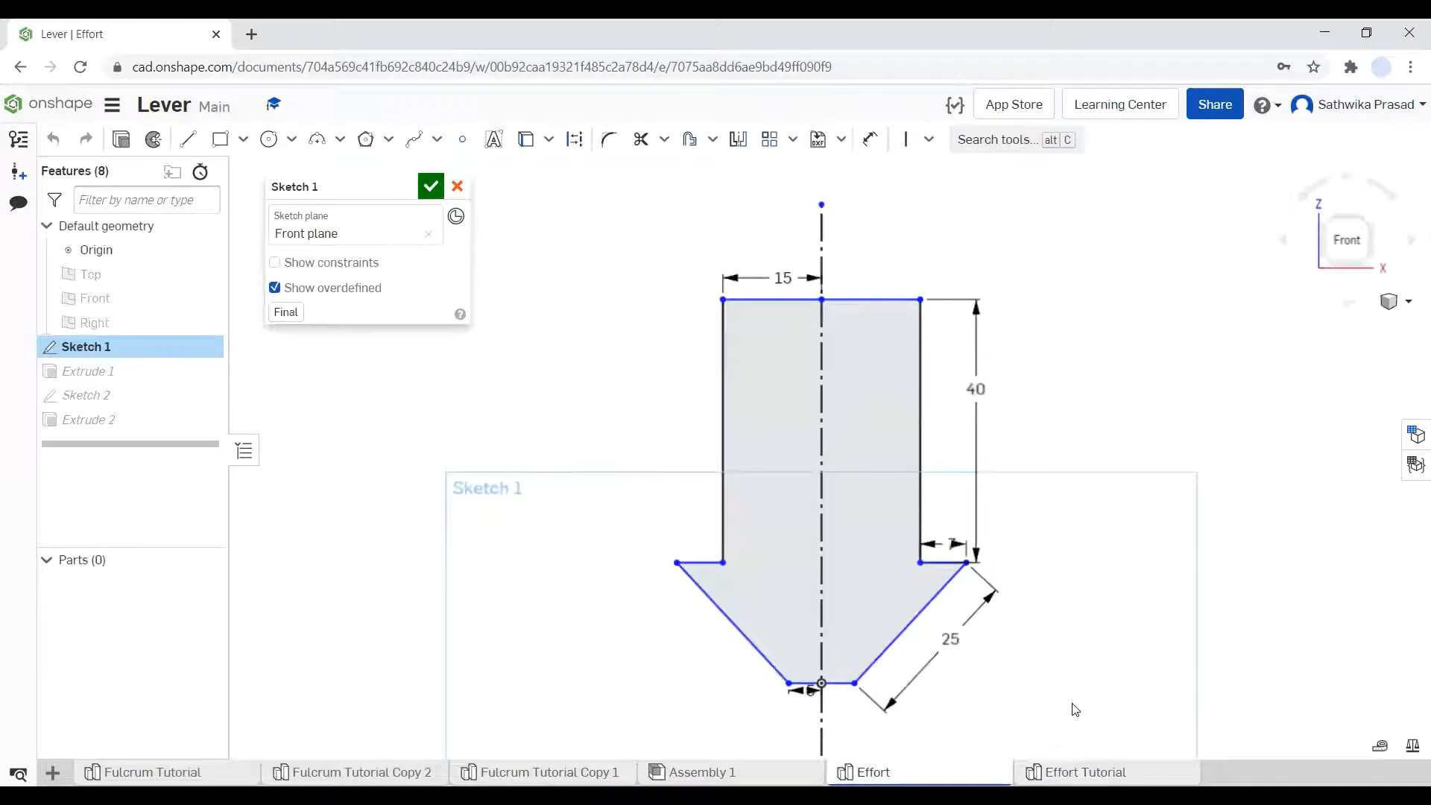
left_click(1085, 772)
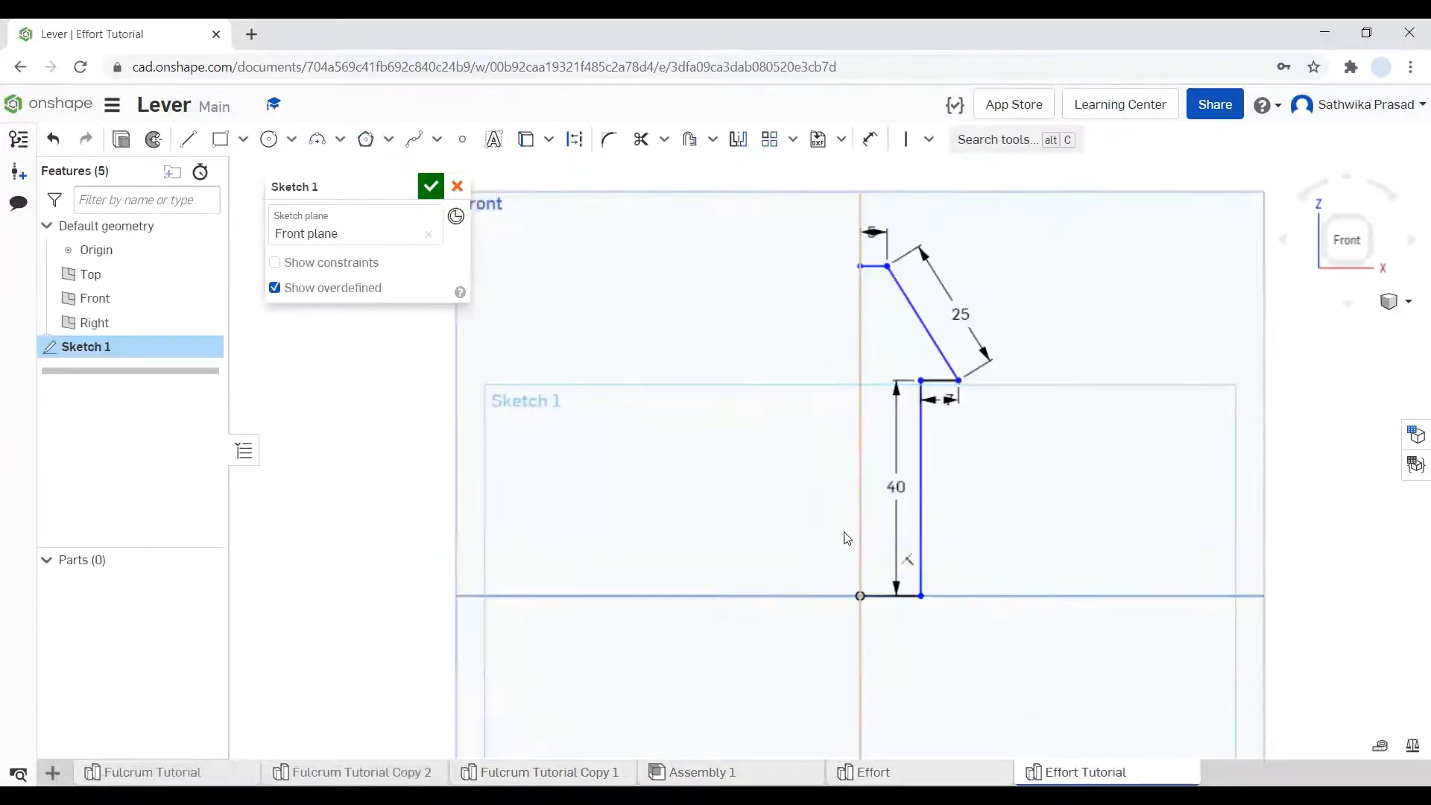
Step: Dimension the bottom edge of the half-arrow, from the origin to the shaft's vertical edge, to 15 mm
left_click(870, 138)
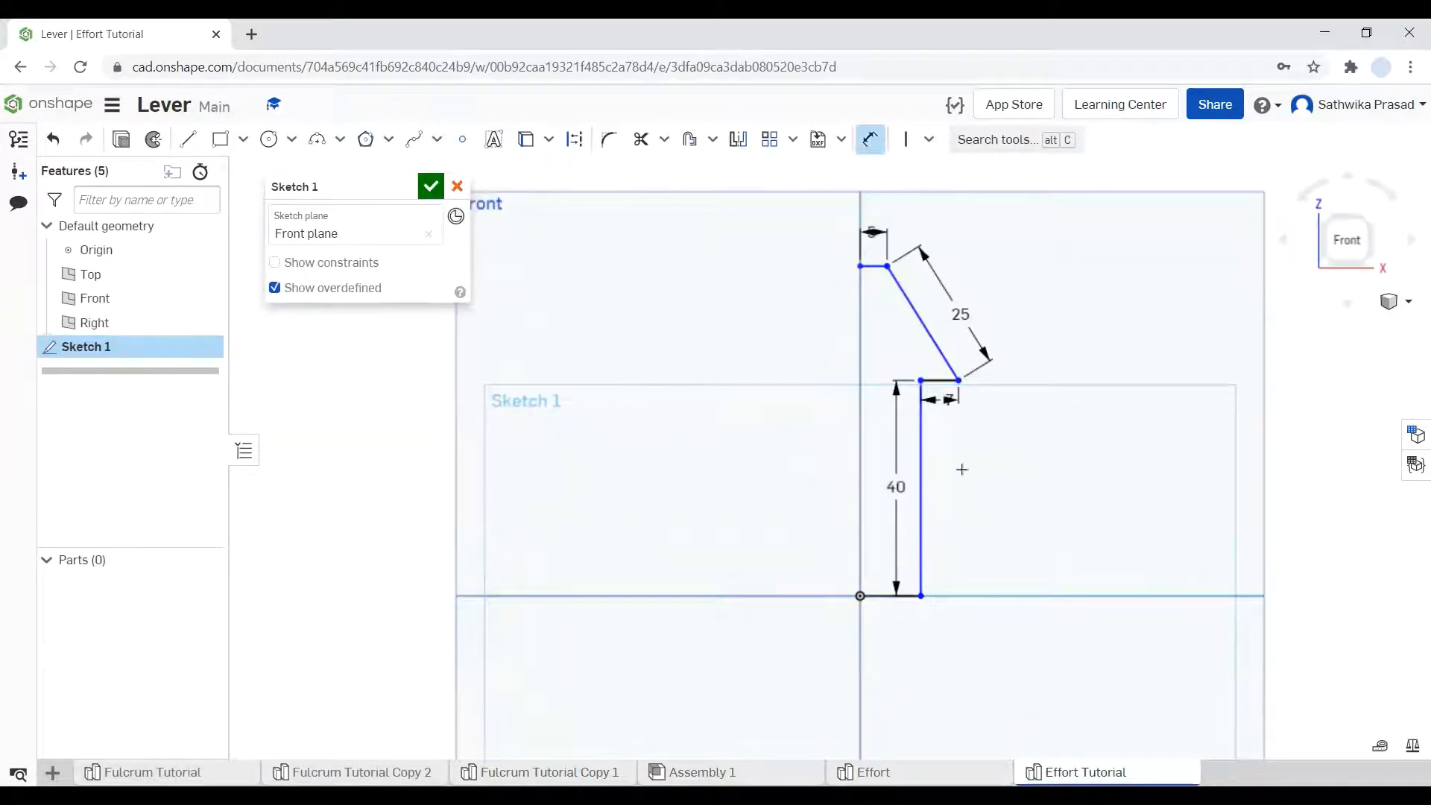
left_click(889, 596)
left_click(891, 629)
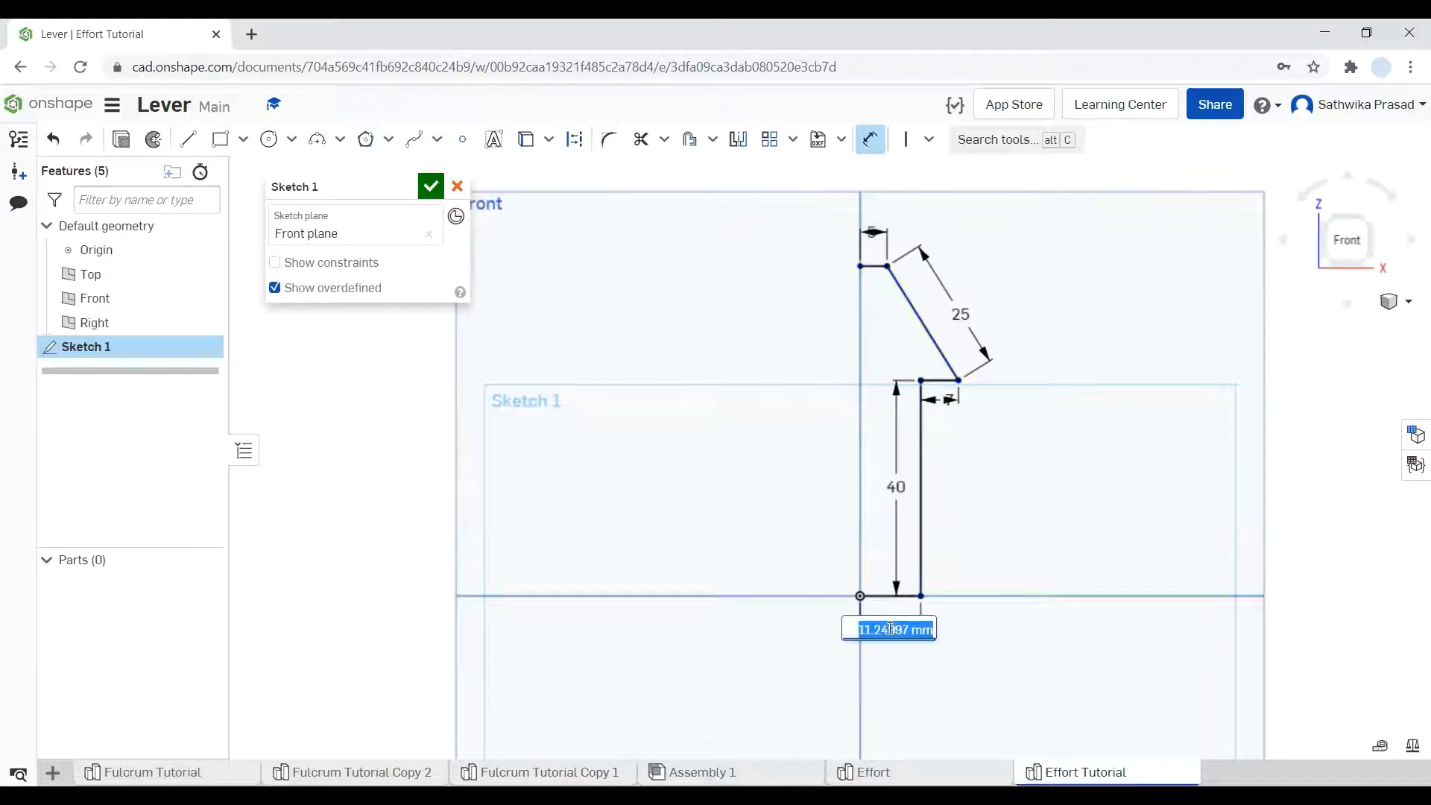
type("1")
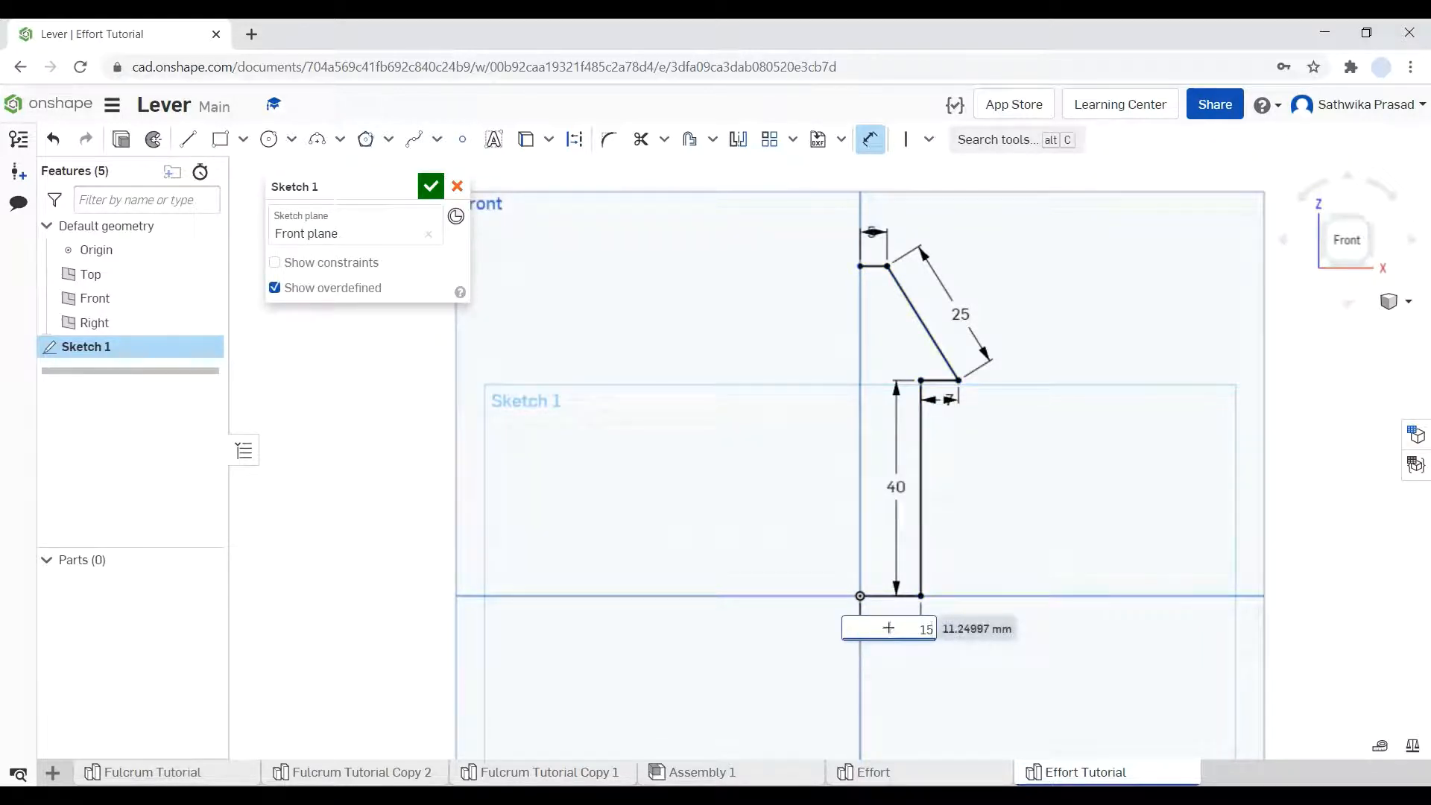
type("5")
key("Return")
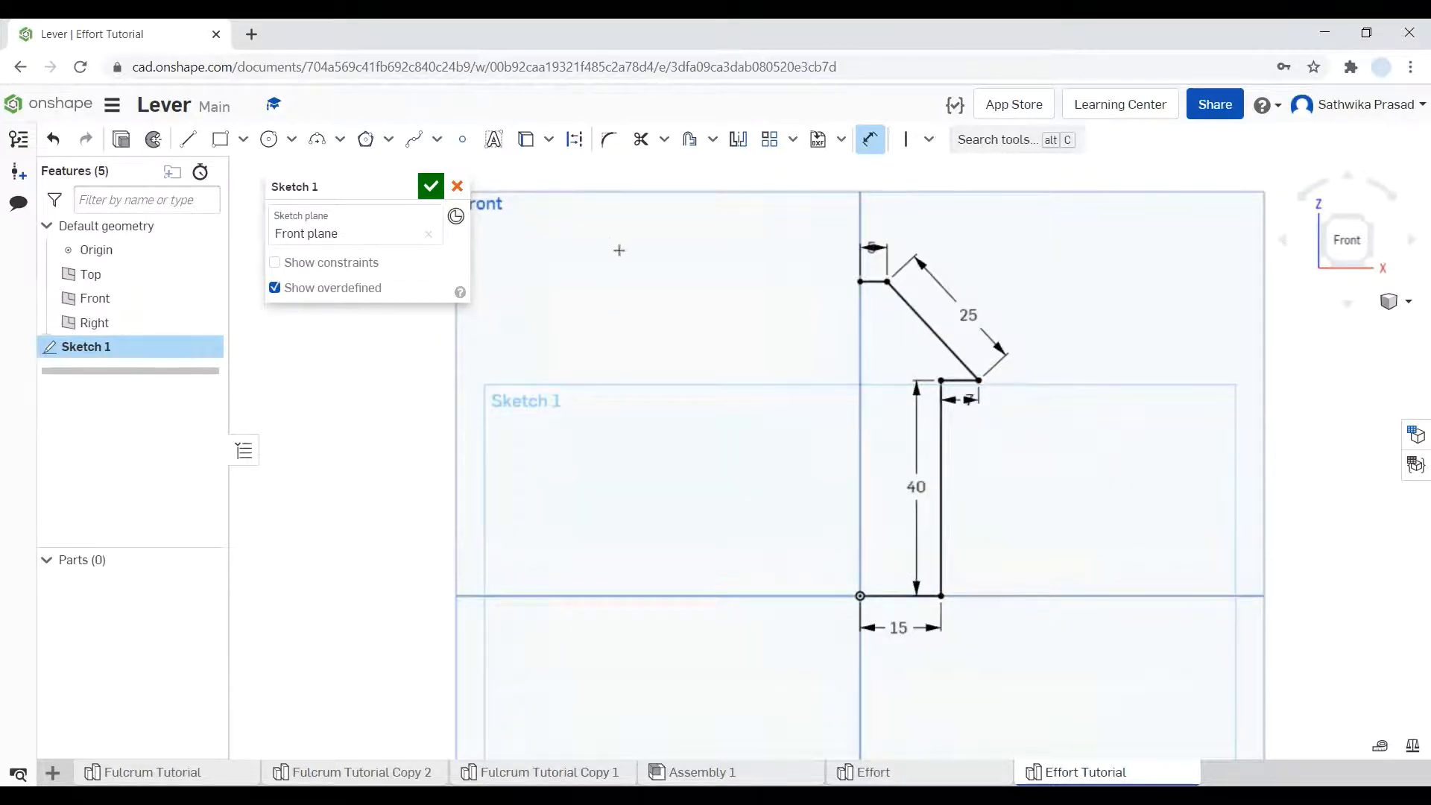
Step: Draw a vertical line about 88.5 mm long through the origin, running from above the arrow tip to below its base
left_click(188, 139)
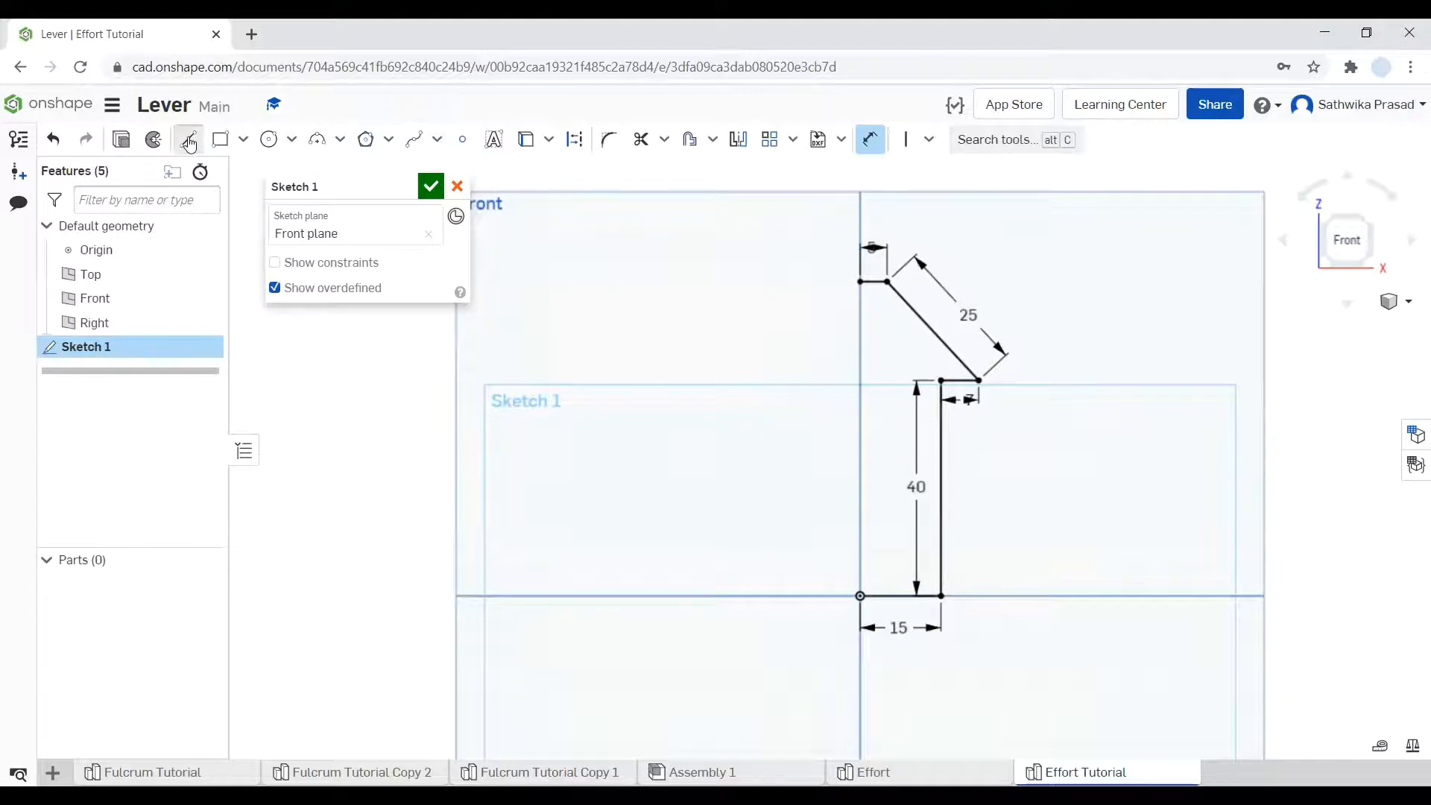
left_click(859, 192)
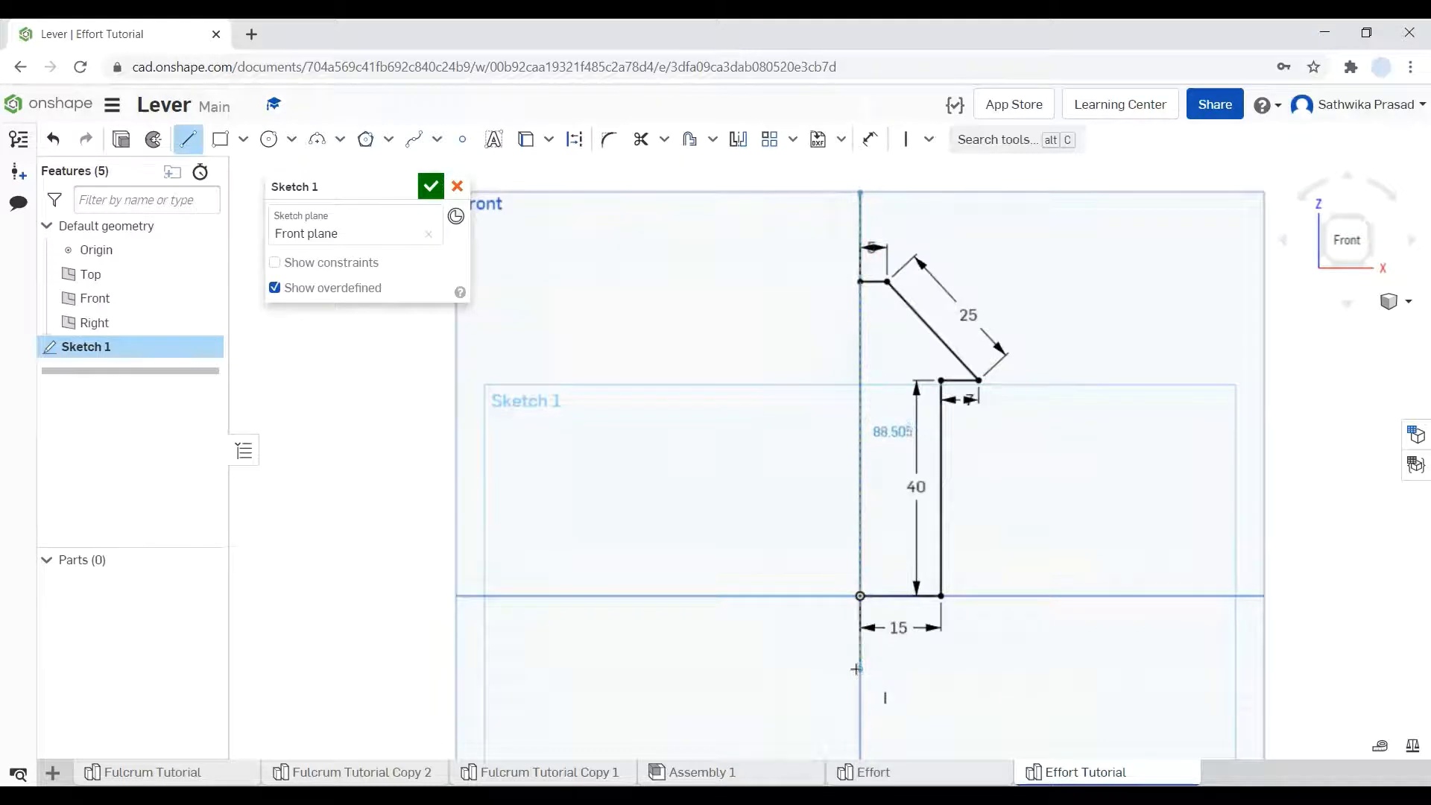
left_click(858, 669)
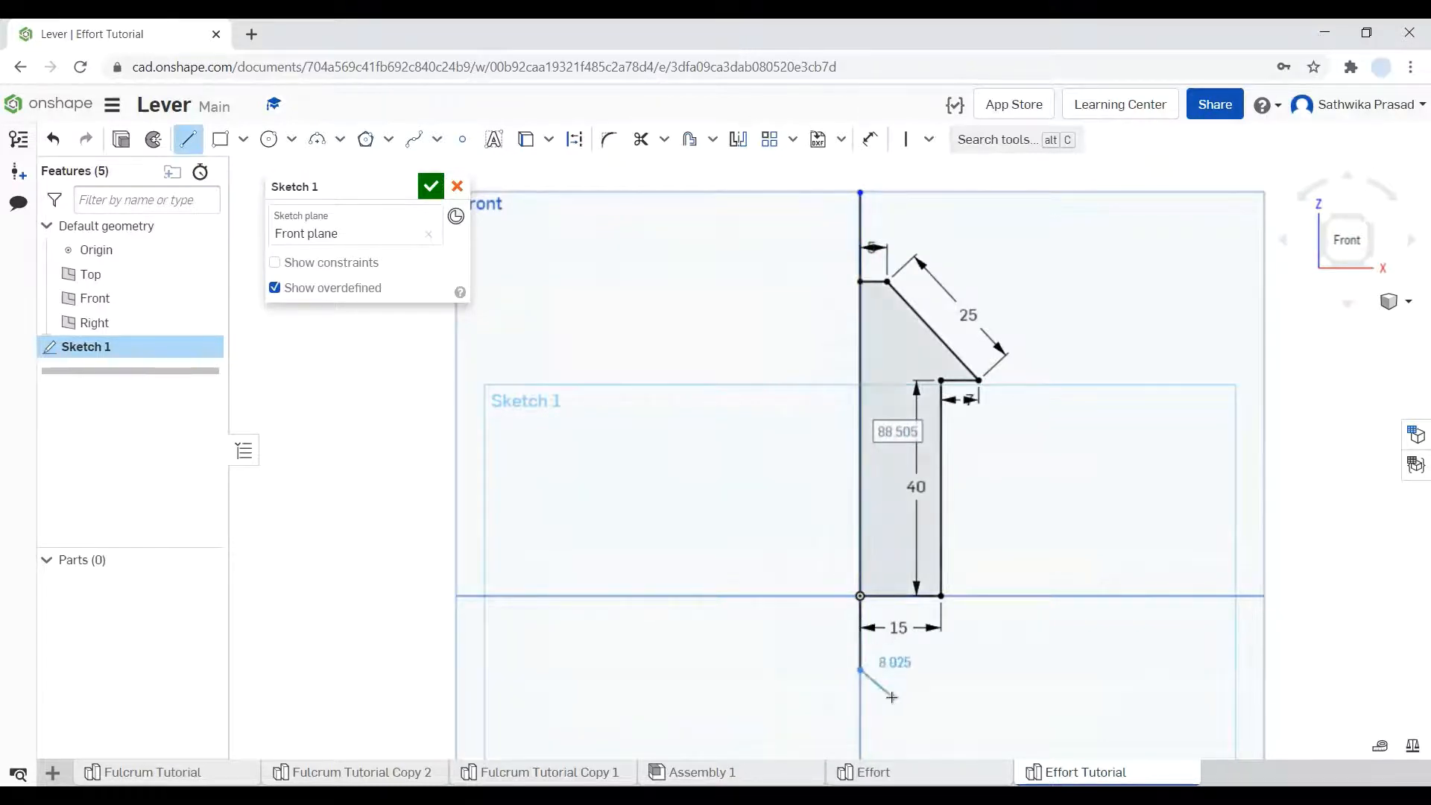
key("Escape")
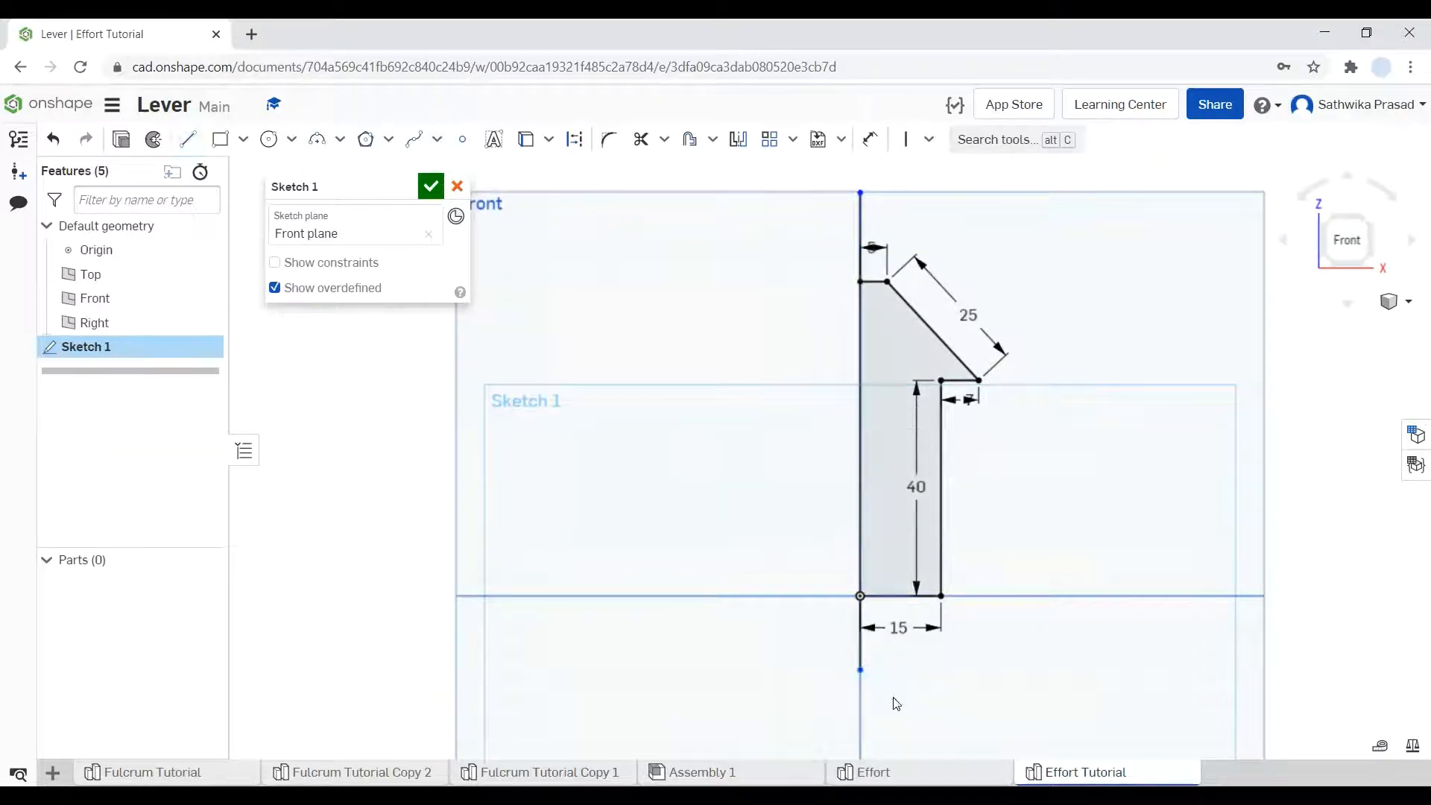
Step: Convert the vertical centre line to construction geometry
left_click(574, 139)
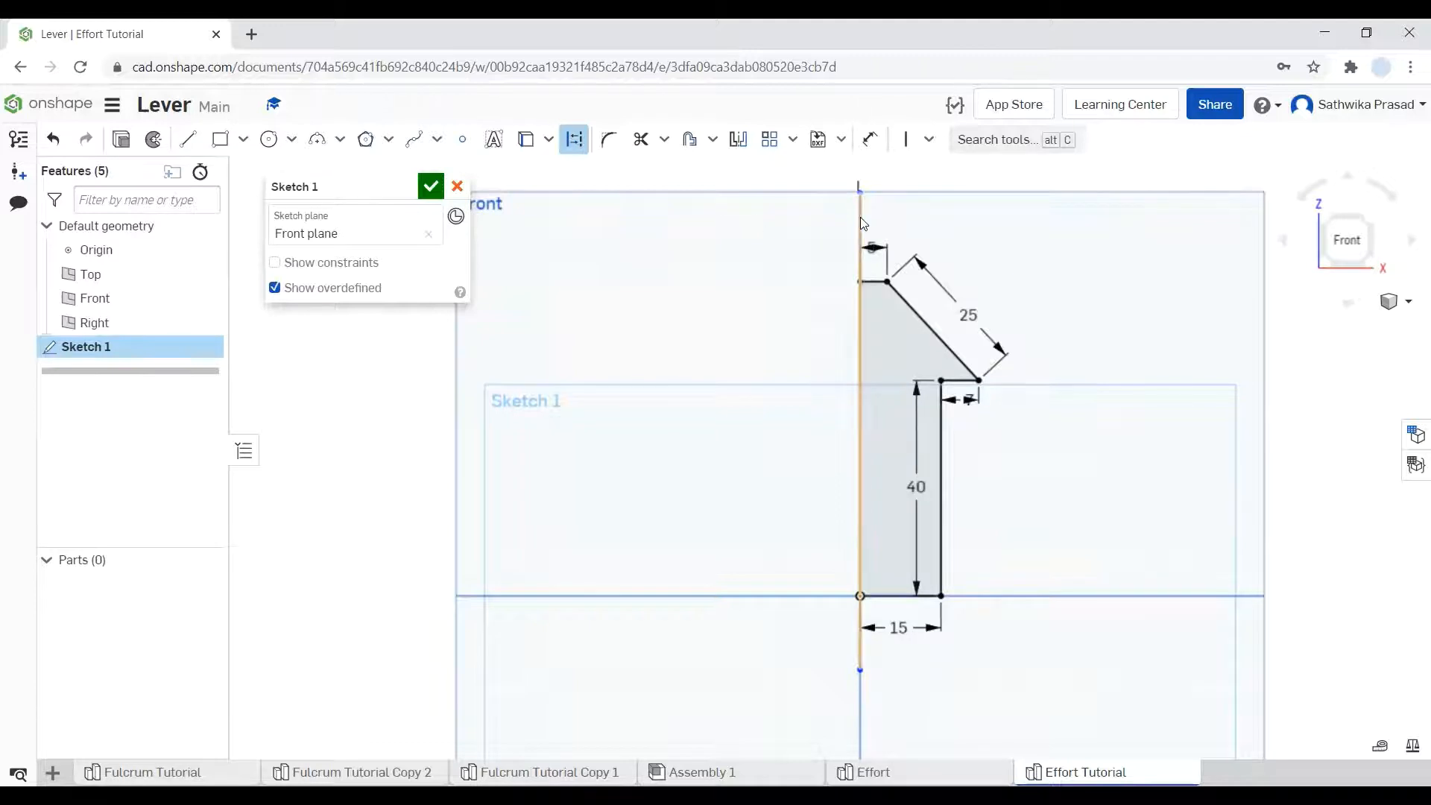
left_click(860, 217)
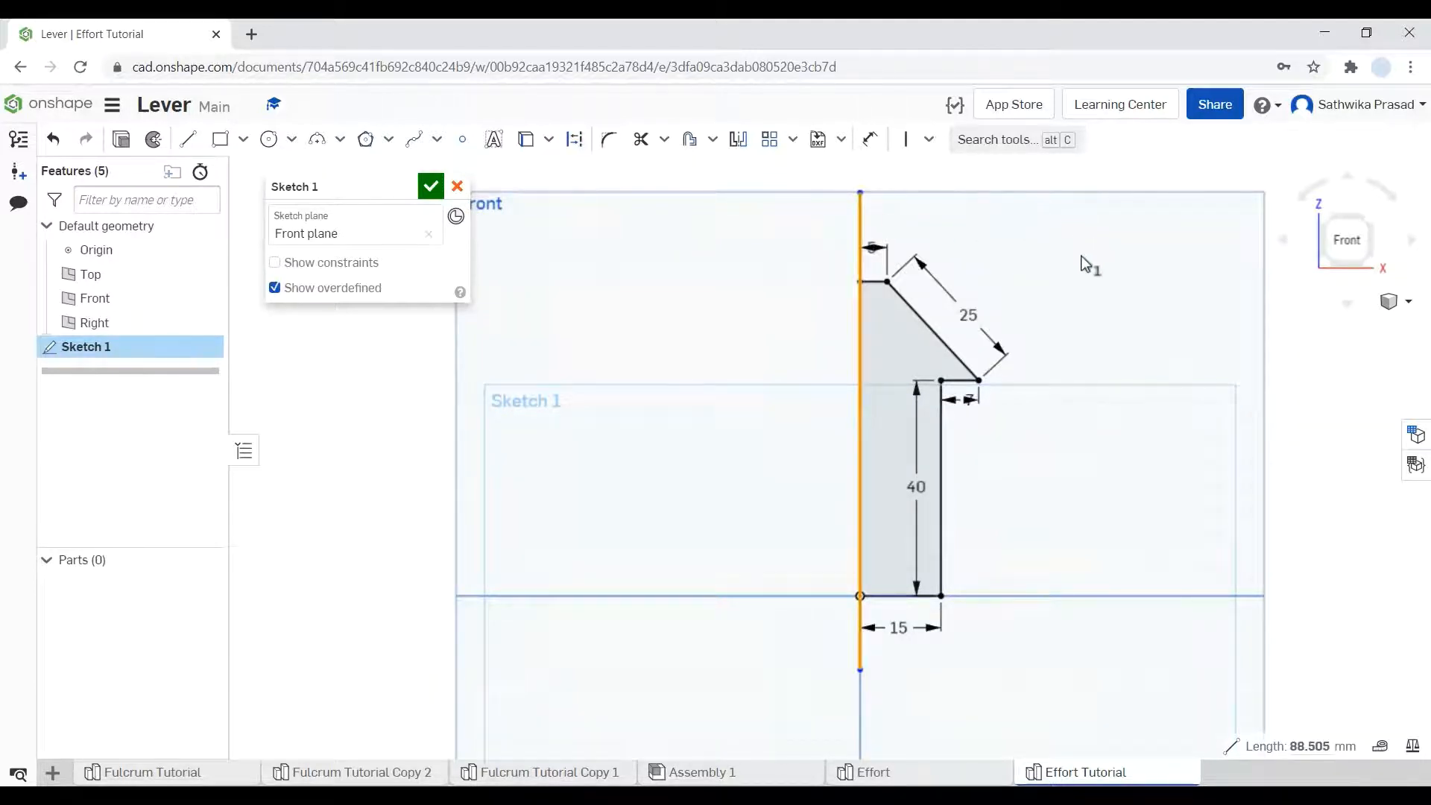
left_click(575, 140)
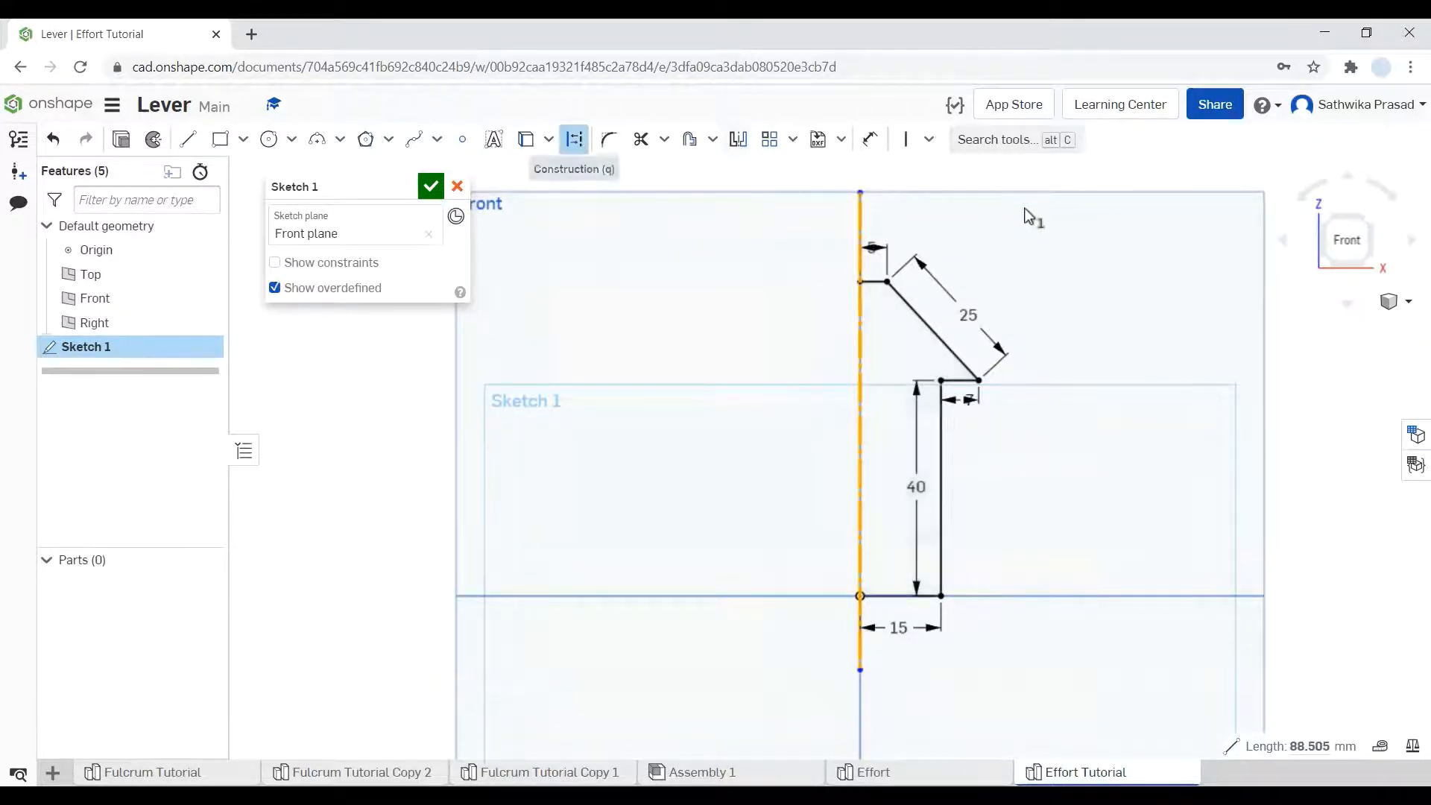
left_click(1105, 269)
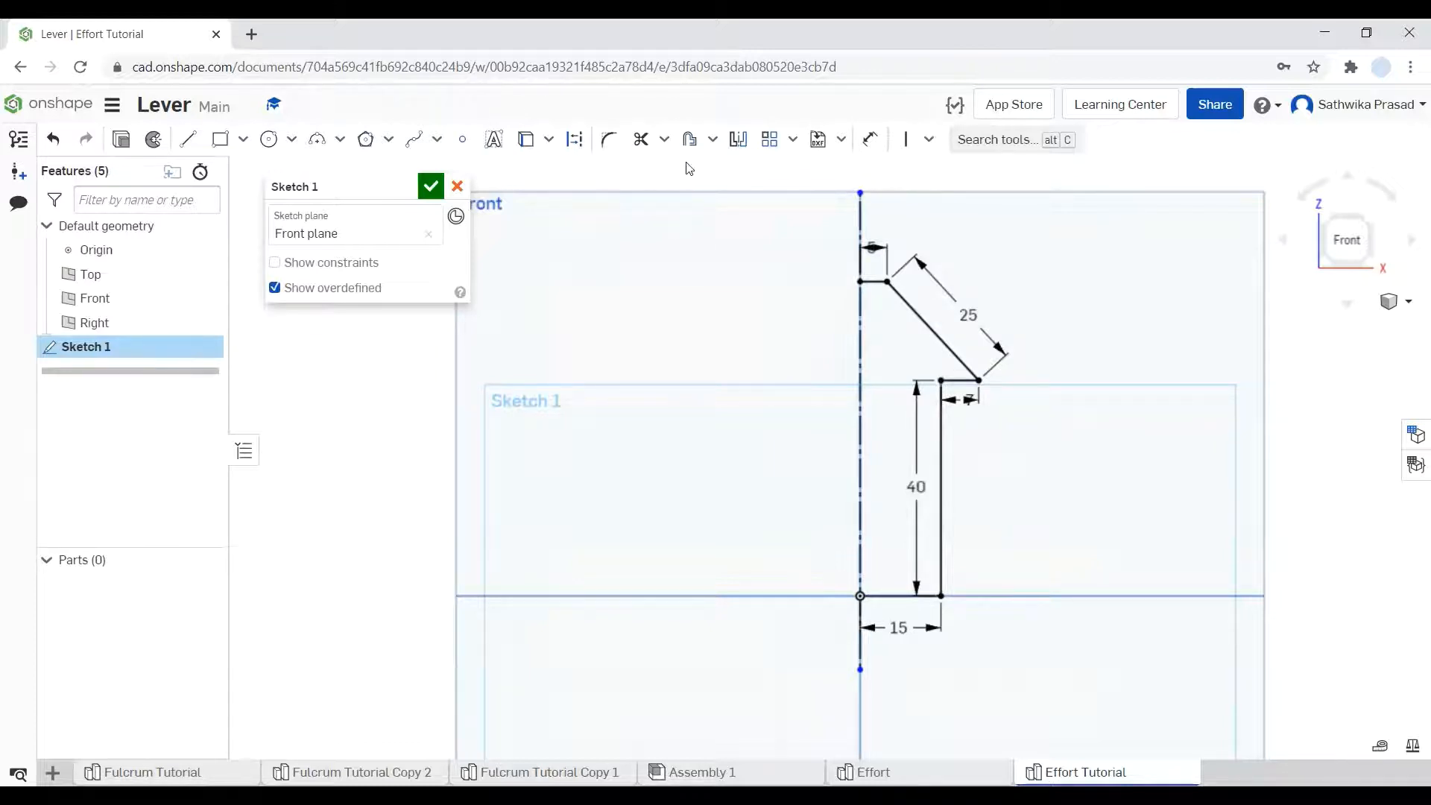
Step: Mirror the half-arrow profile about the vertical construction line and finish the sketch
left_click(738, 139)
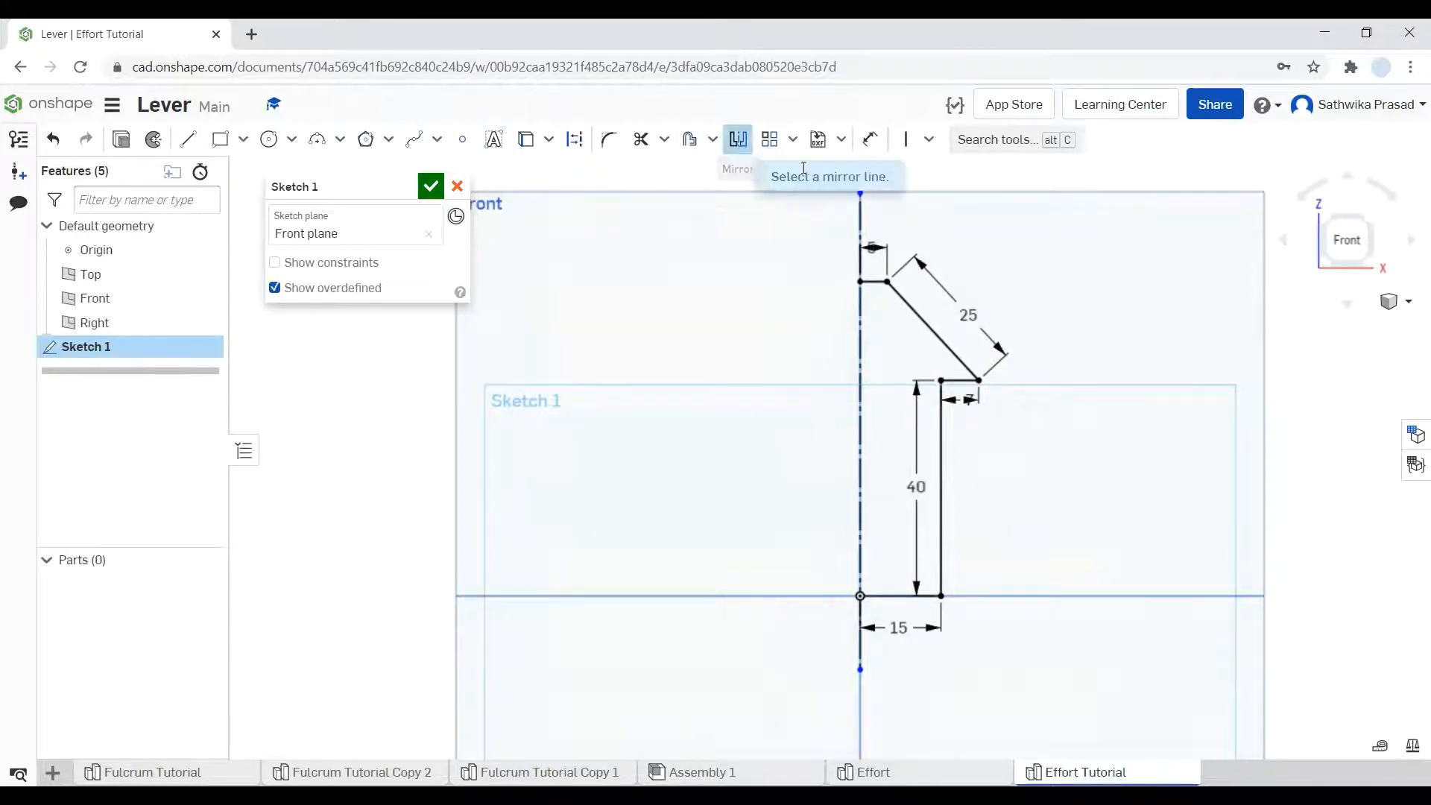
left_click(861, 226)
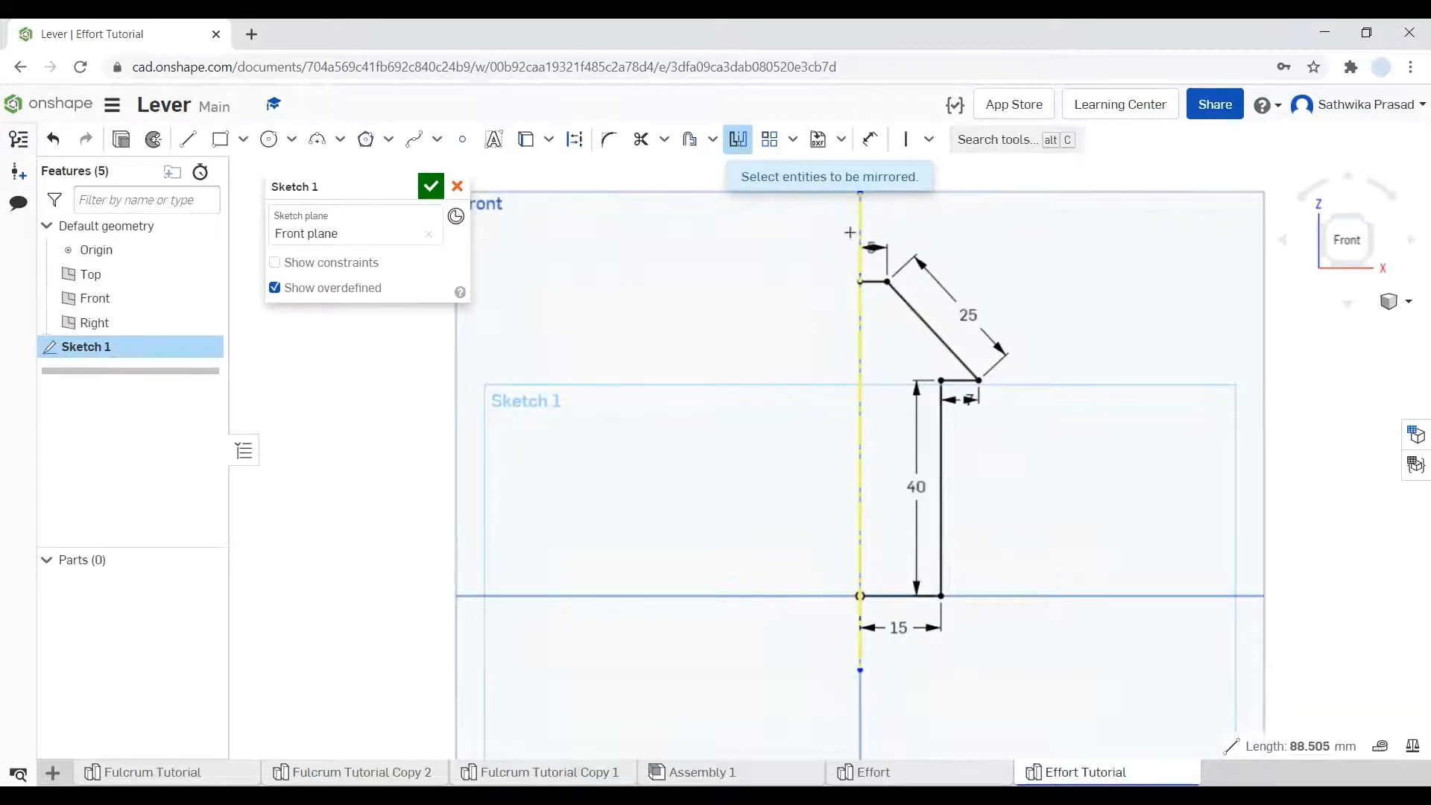
mouse_move(849, 230)
left_mouse_down()
mouse_move(986, 341)
mouse_move(1058, 604)
left_mouse_up()
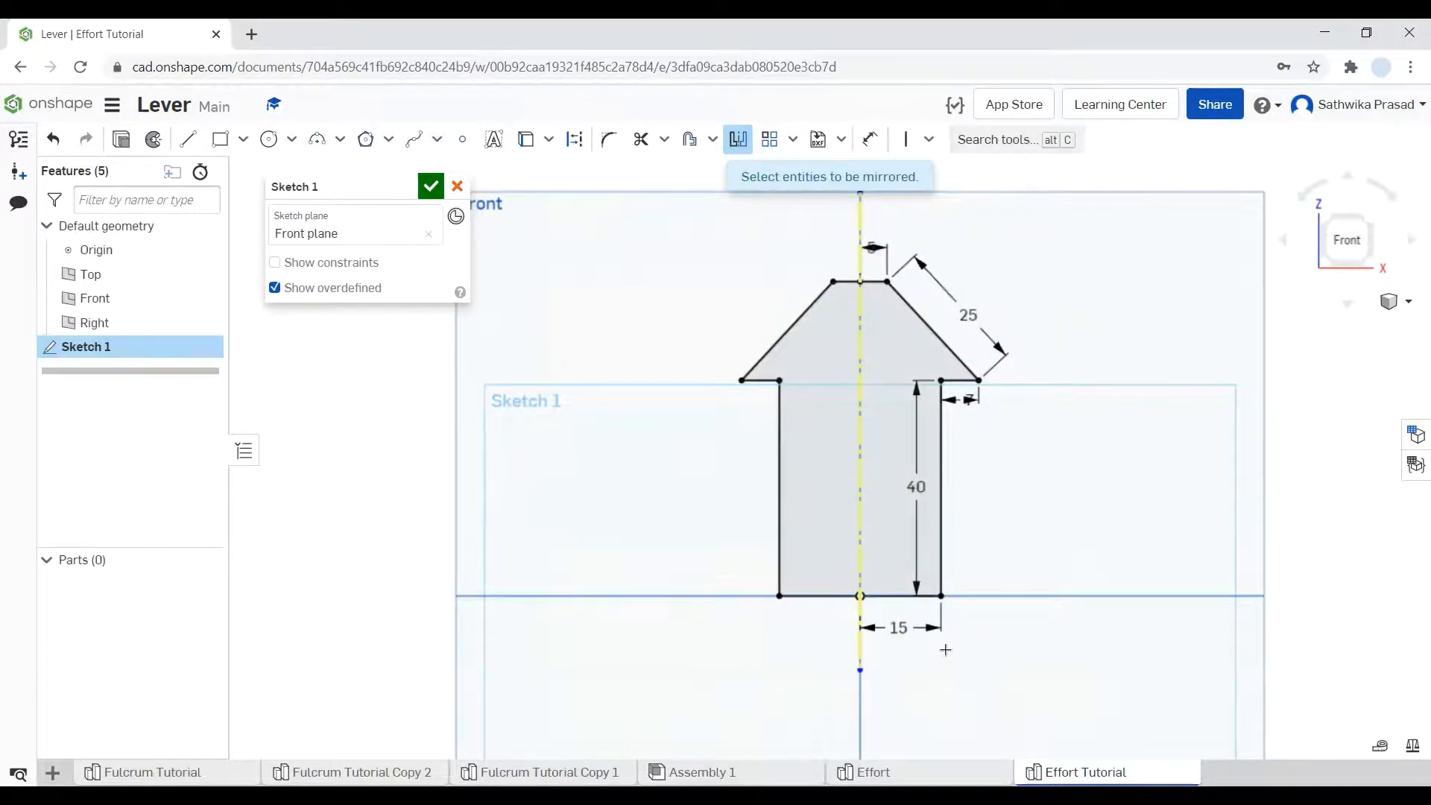
left_click(431, 187)
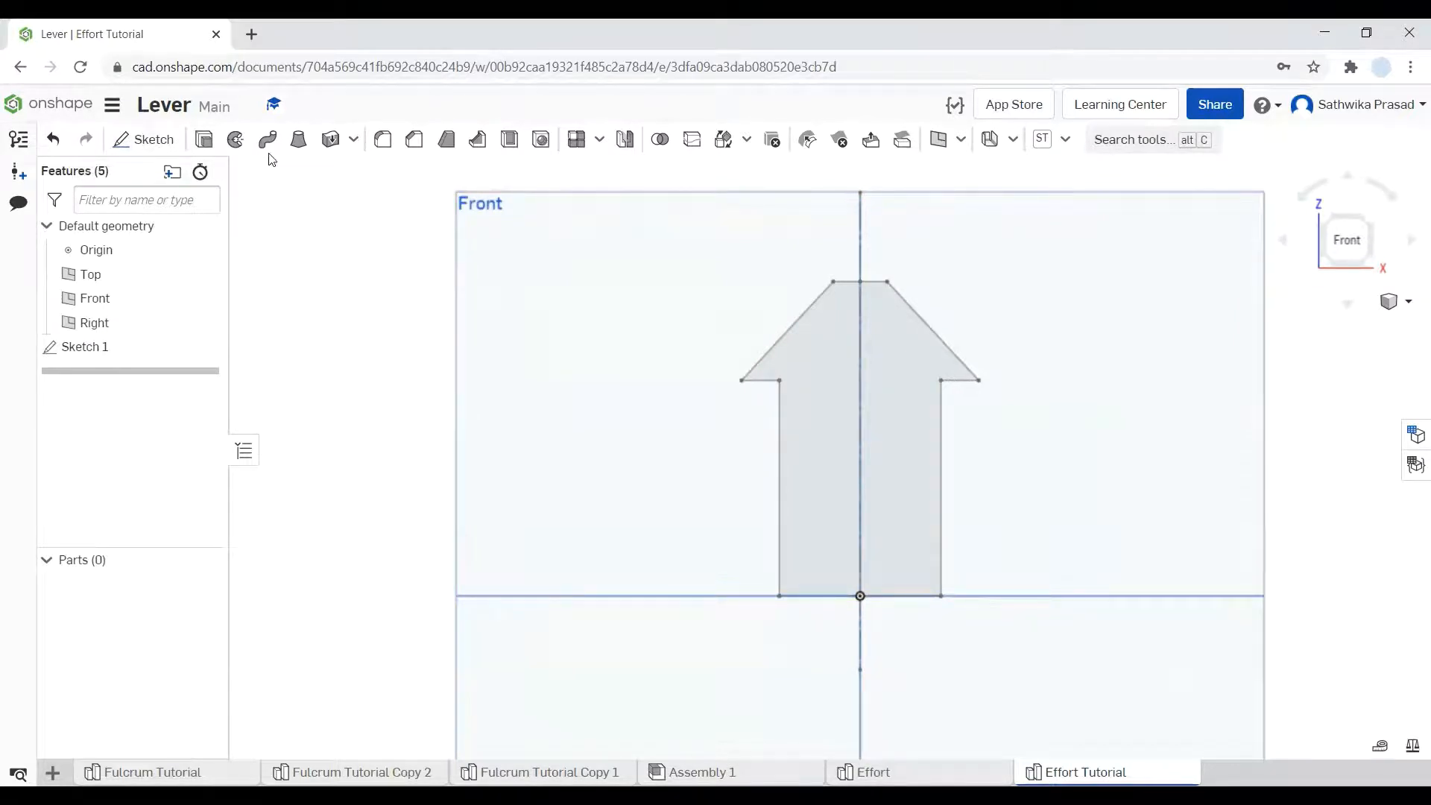
Step: Extrude the full arrow profile as a new solid with a blind depth of 25 mm
left_click(203, 140)
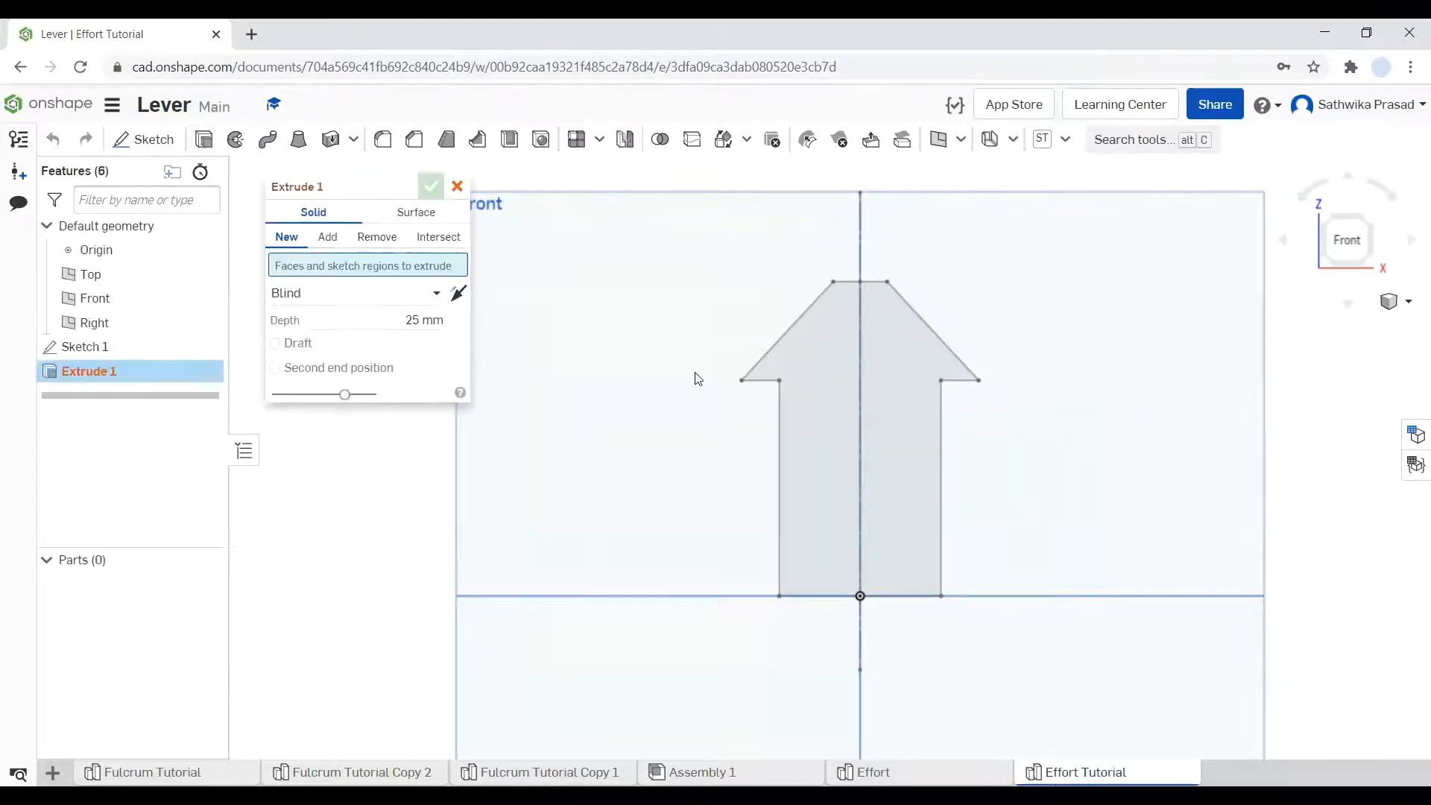
left_click(828, 411)
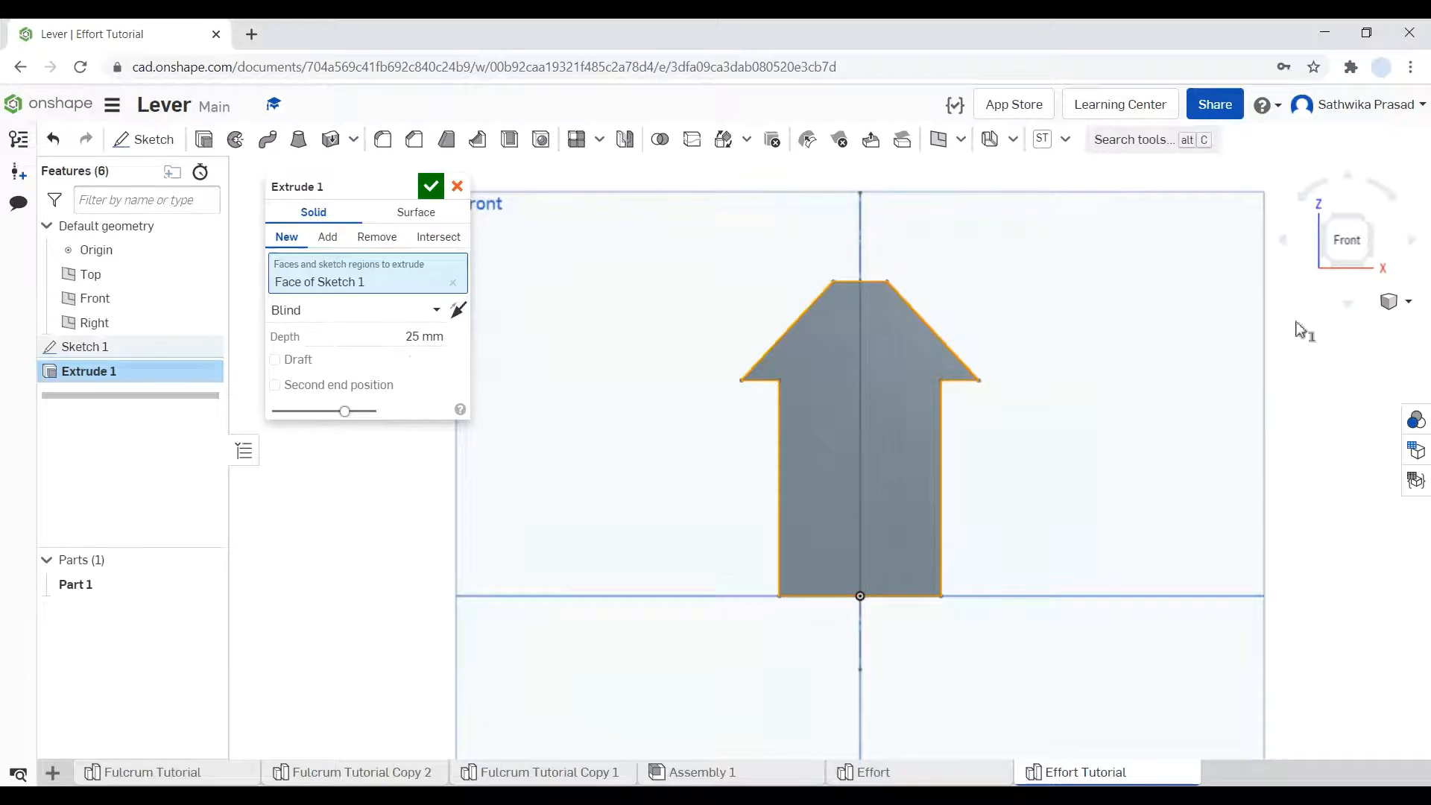
left_click(1386, 303)
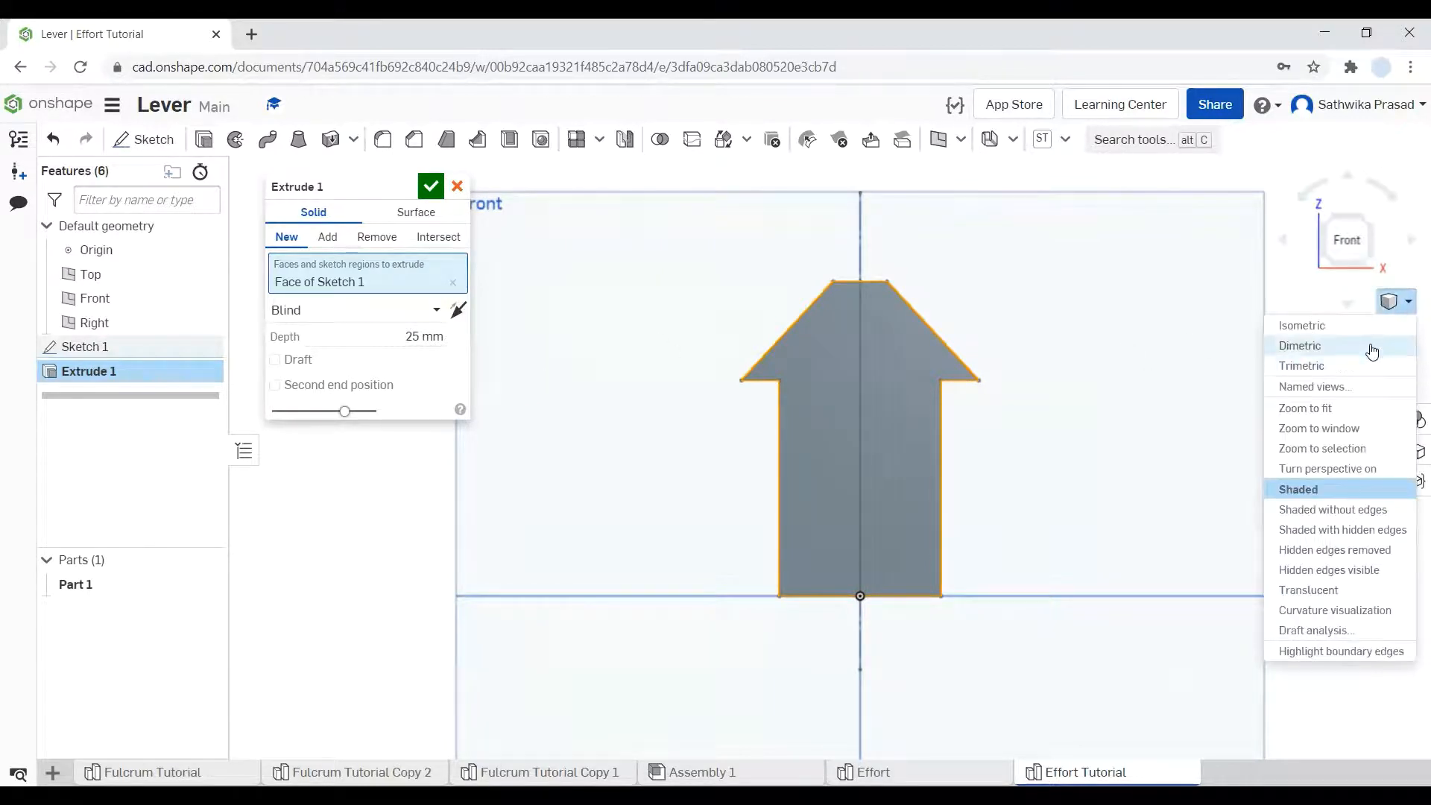
left_click(1374, 346)
left_click(1407, 302)
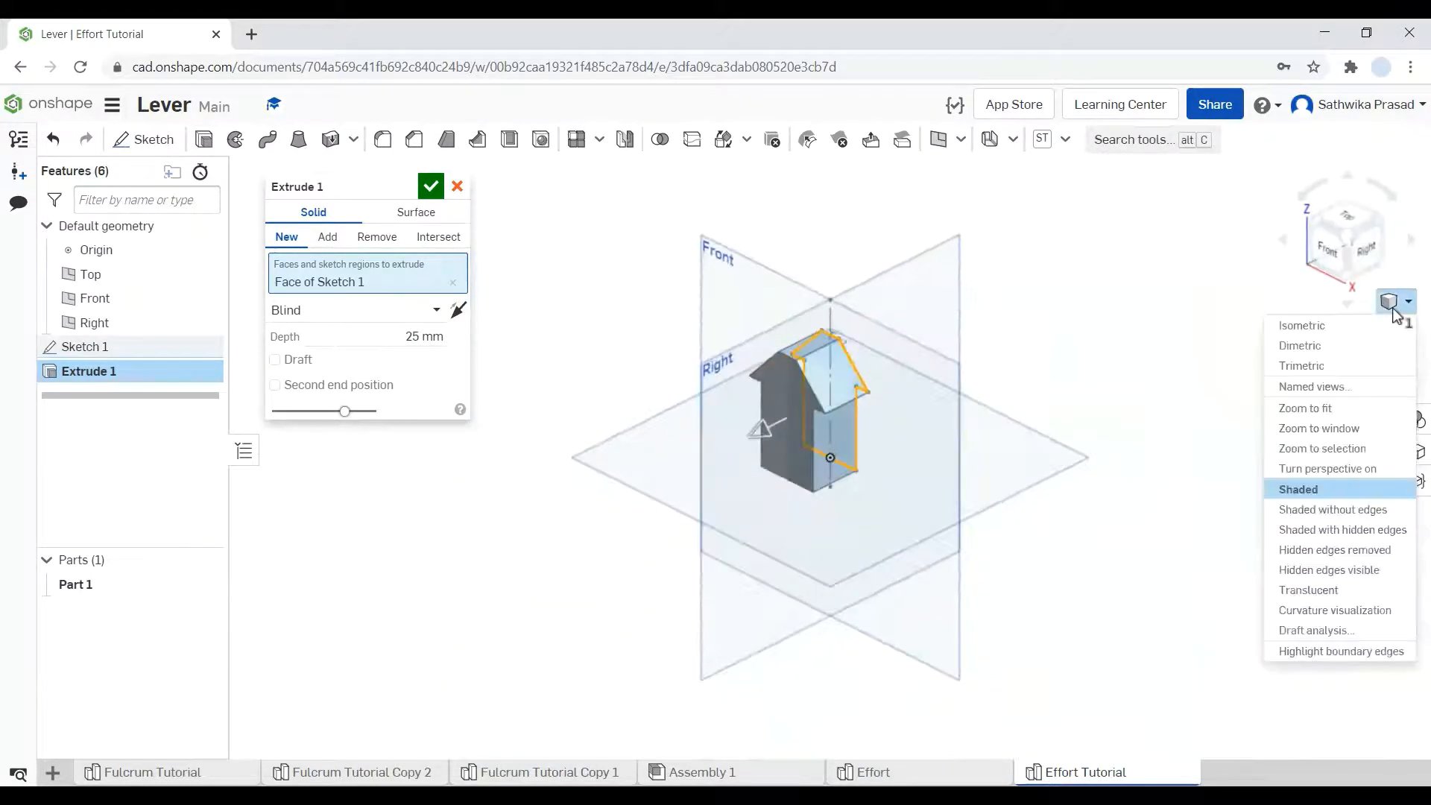
left_click(1376, 324)
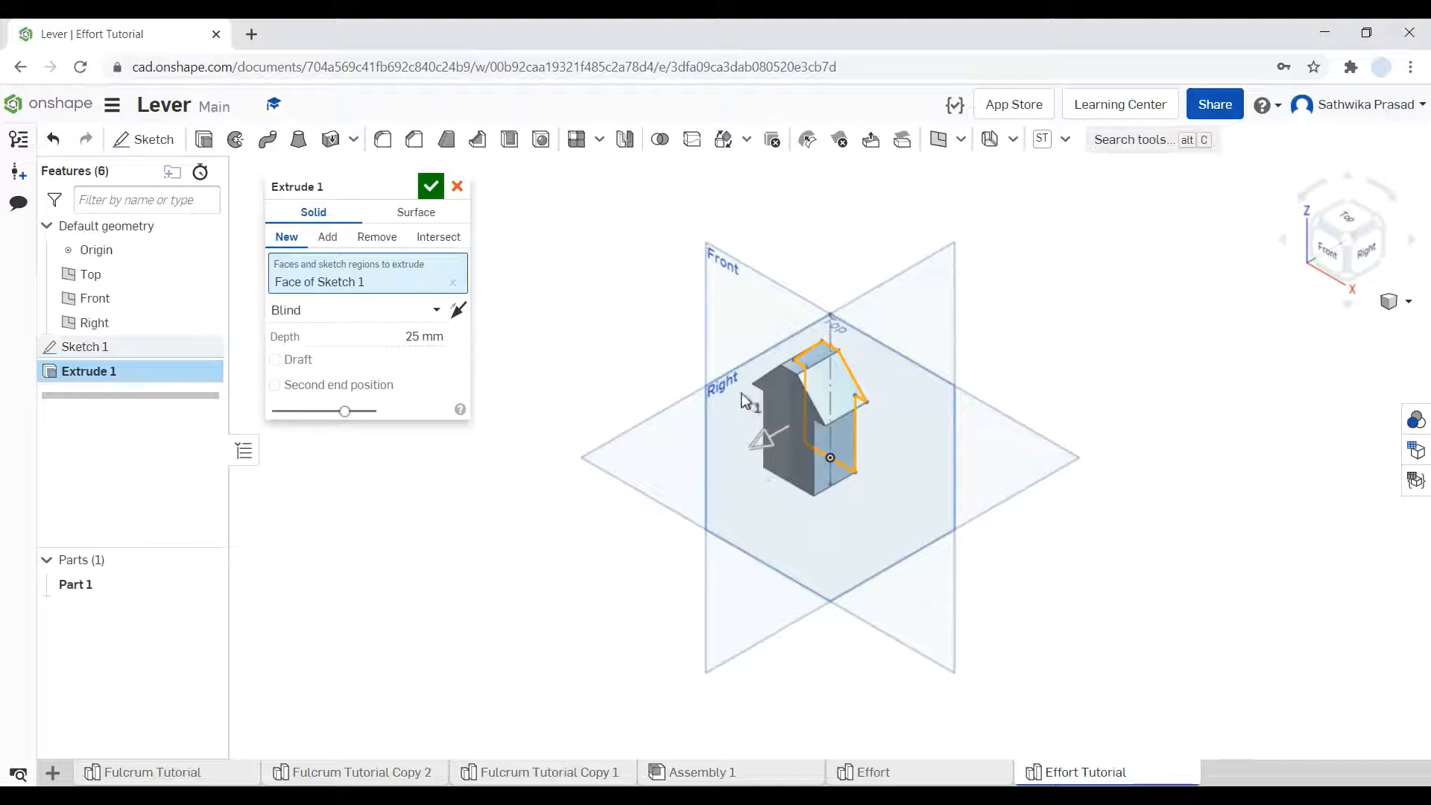
scroll(829, 435, "up", 5)
scroll(829, 435, "down", 7)
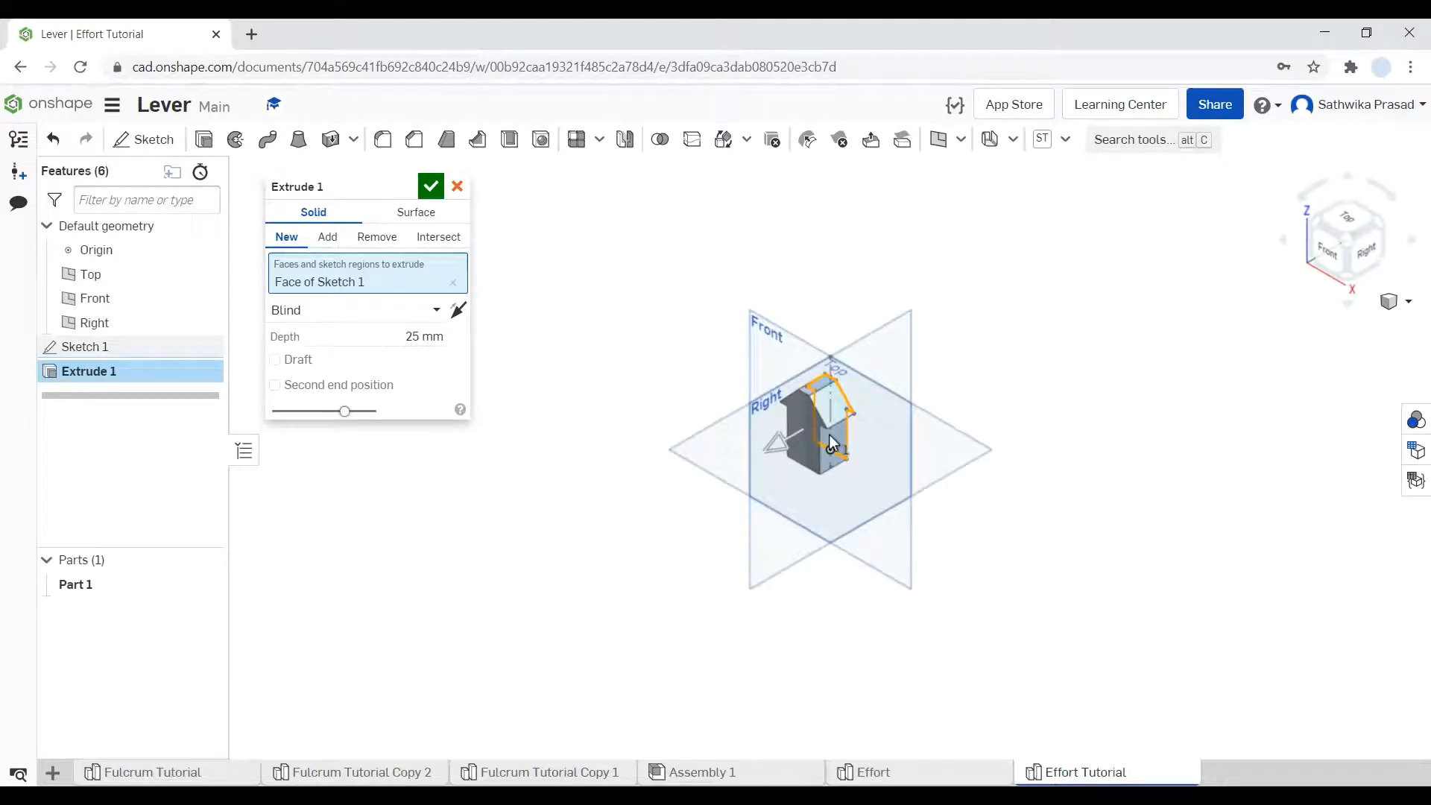
left_click(430, 188)
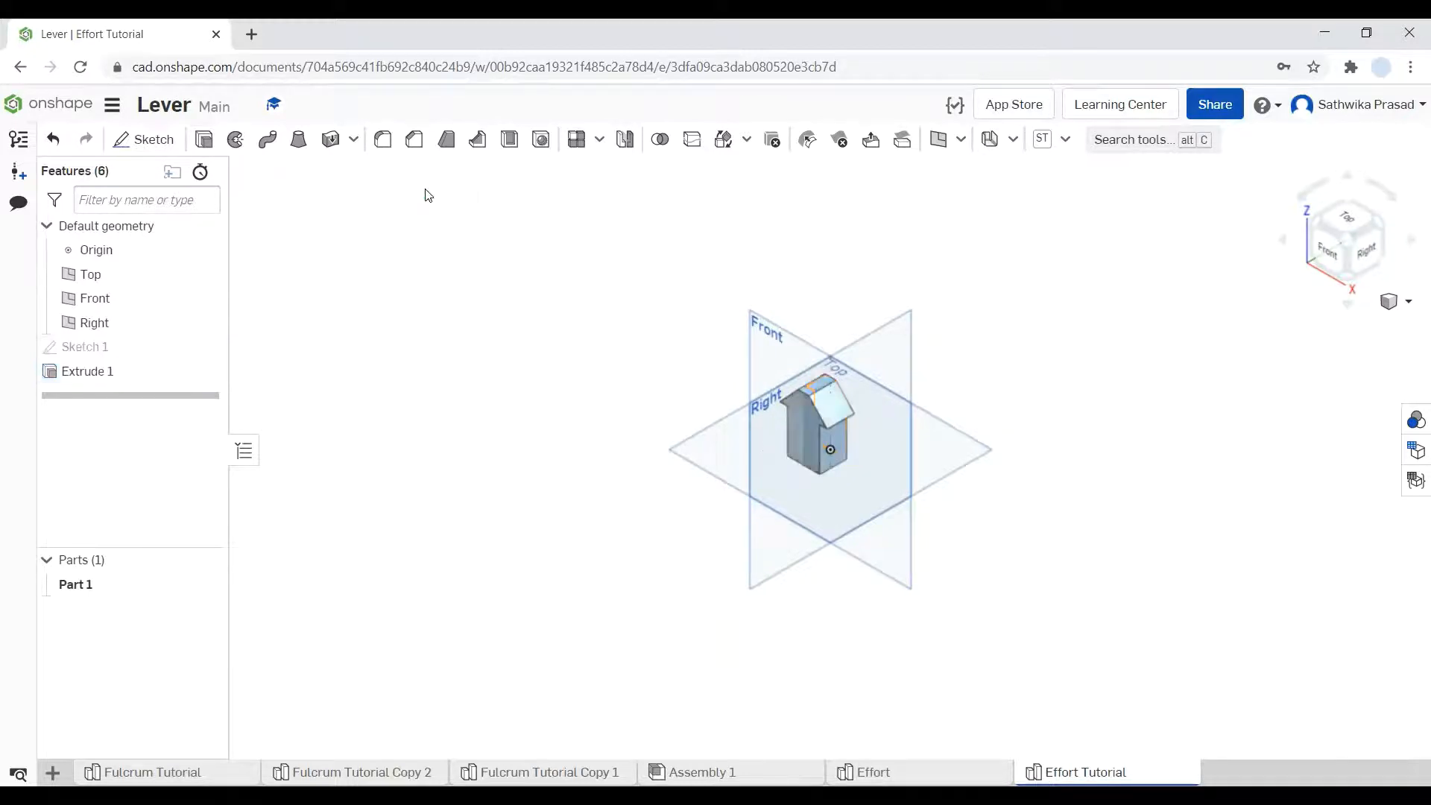
Step: Hide the Top, Front and Right planes so that only the arrow body and the origin are shown
scroll(1034, 403, "up", 2)
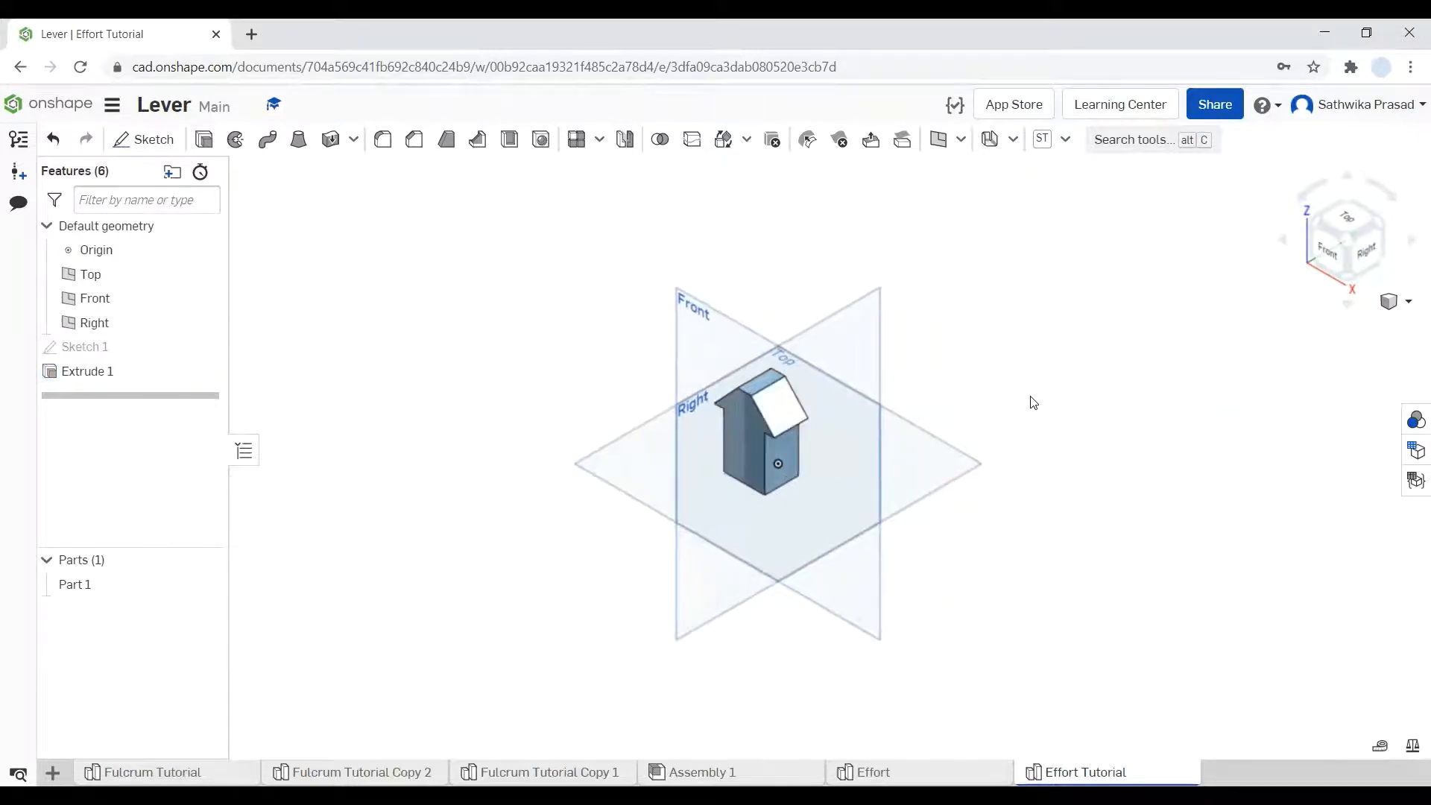
scroll(1034, 402, "up", 2)
scroll(1033, 402, "down", 8)
scroll(1033, 403, "up", 6)
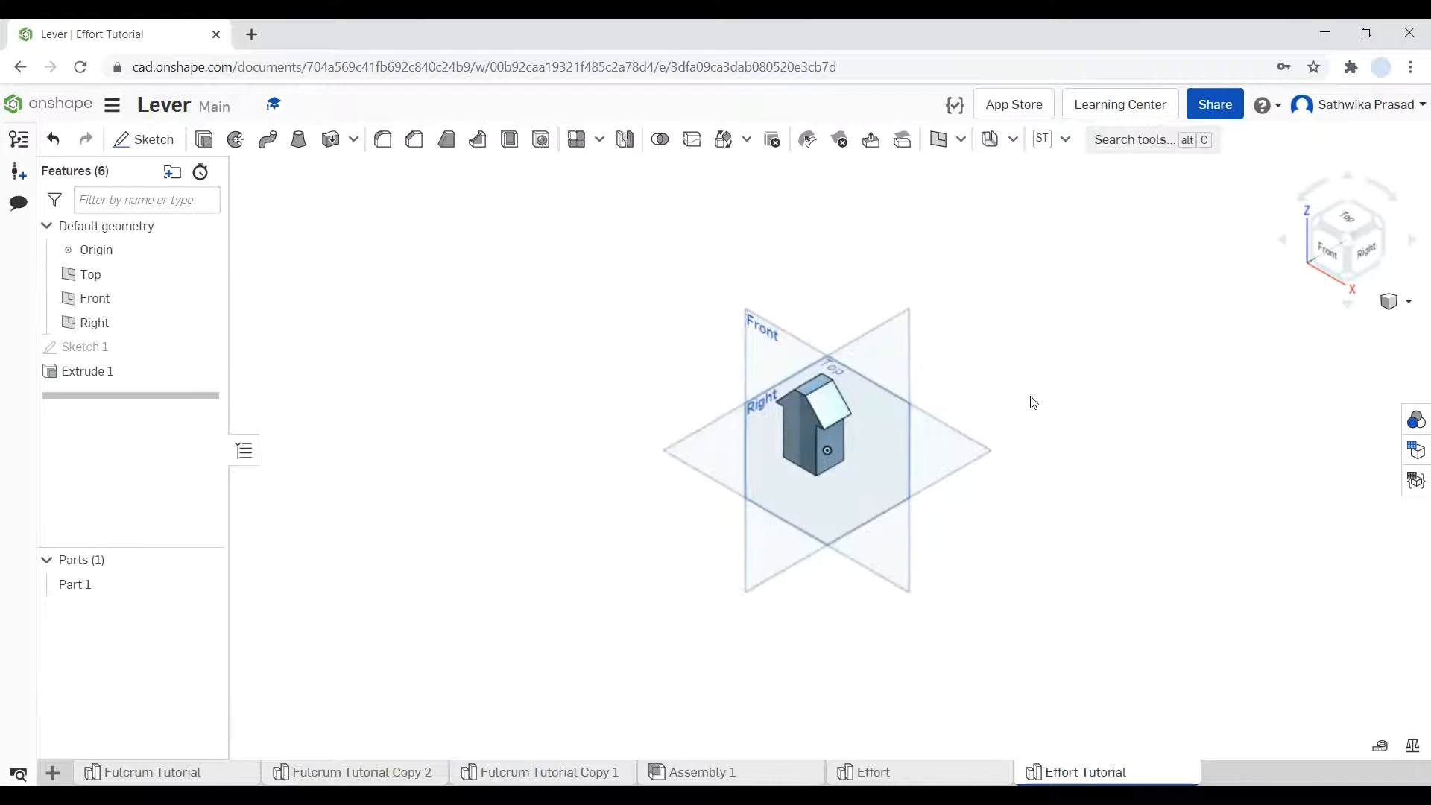
left_click(1391, 301)
left_click(1377, 325)
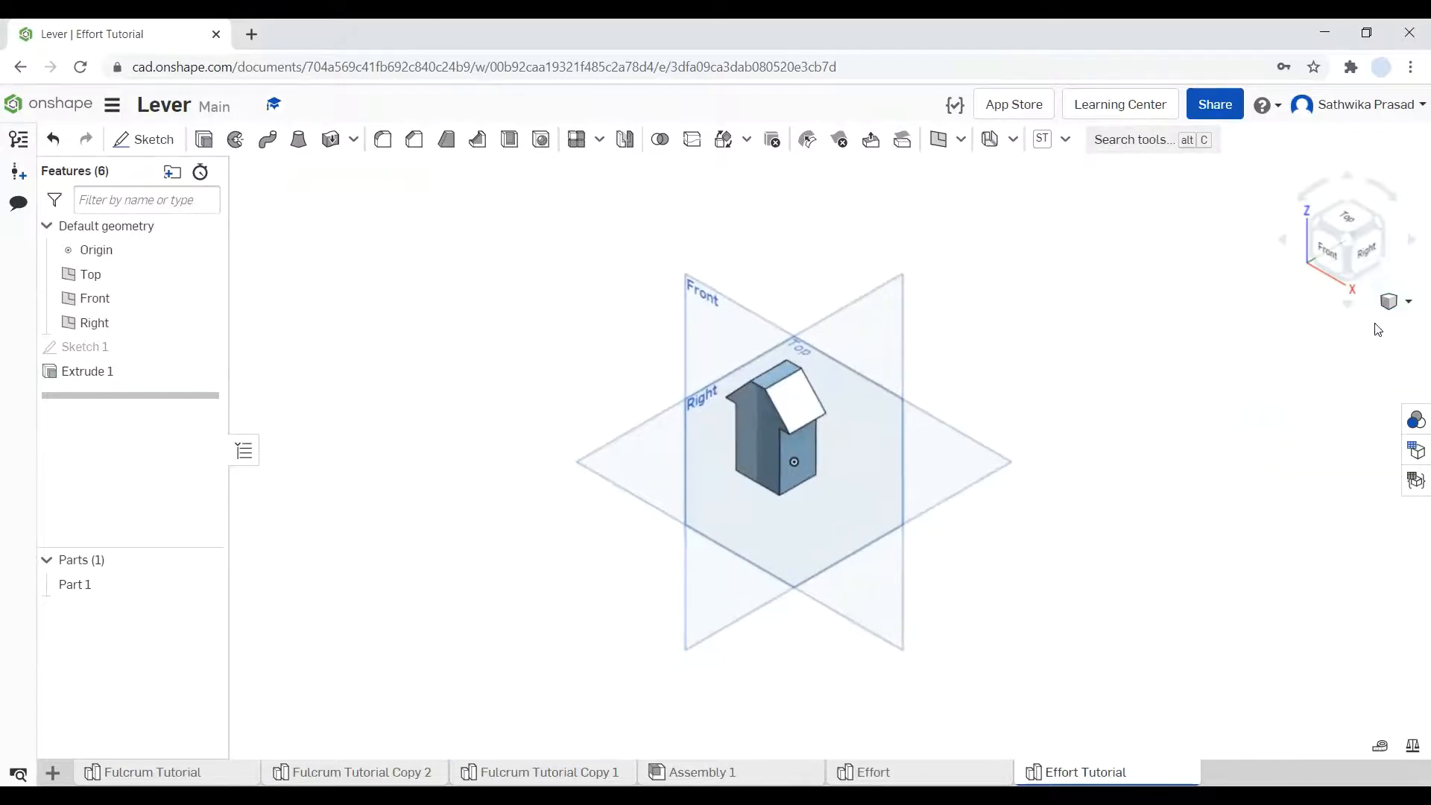
left_click(1335, 263)
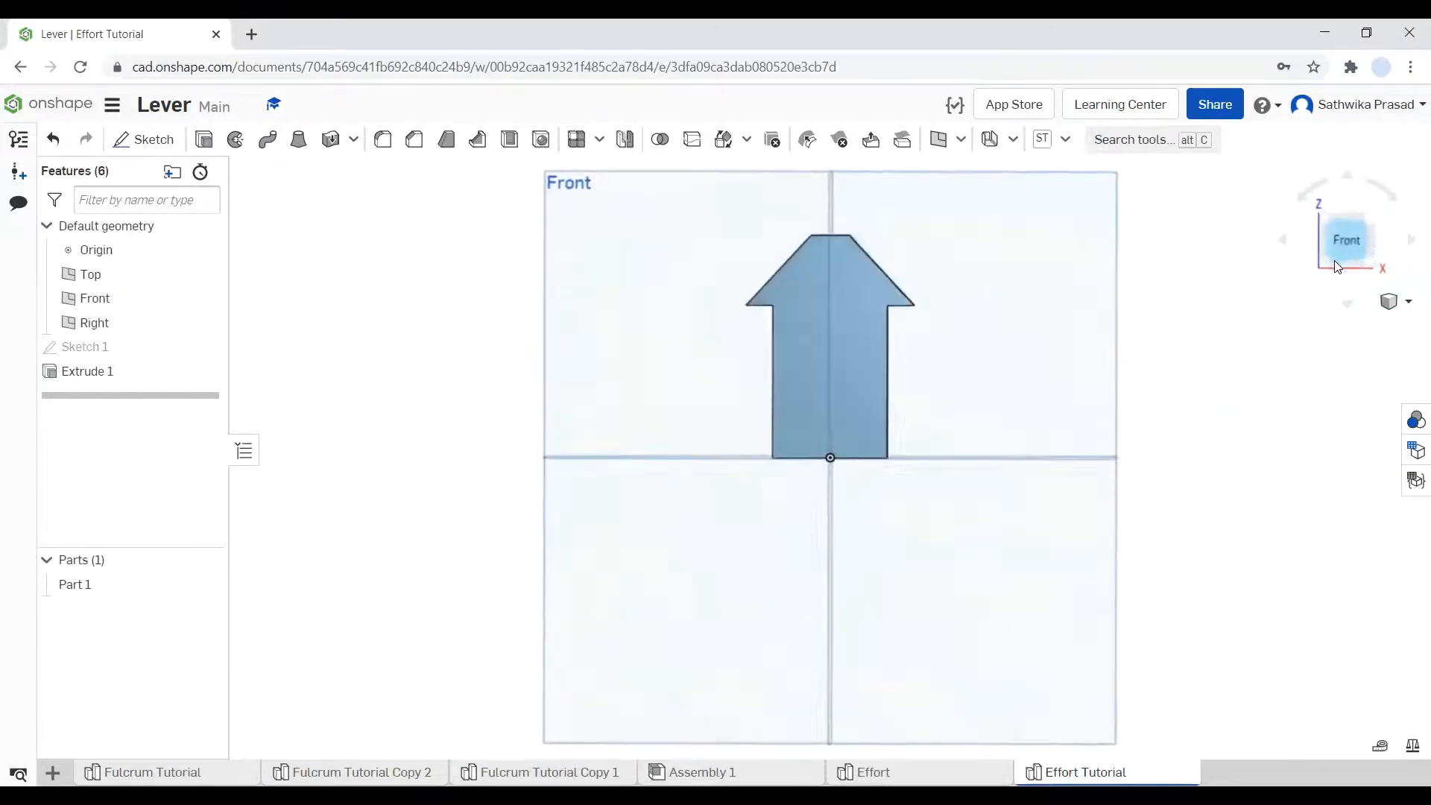
left_click(204, 275)
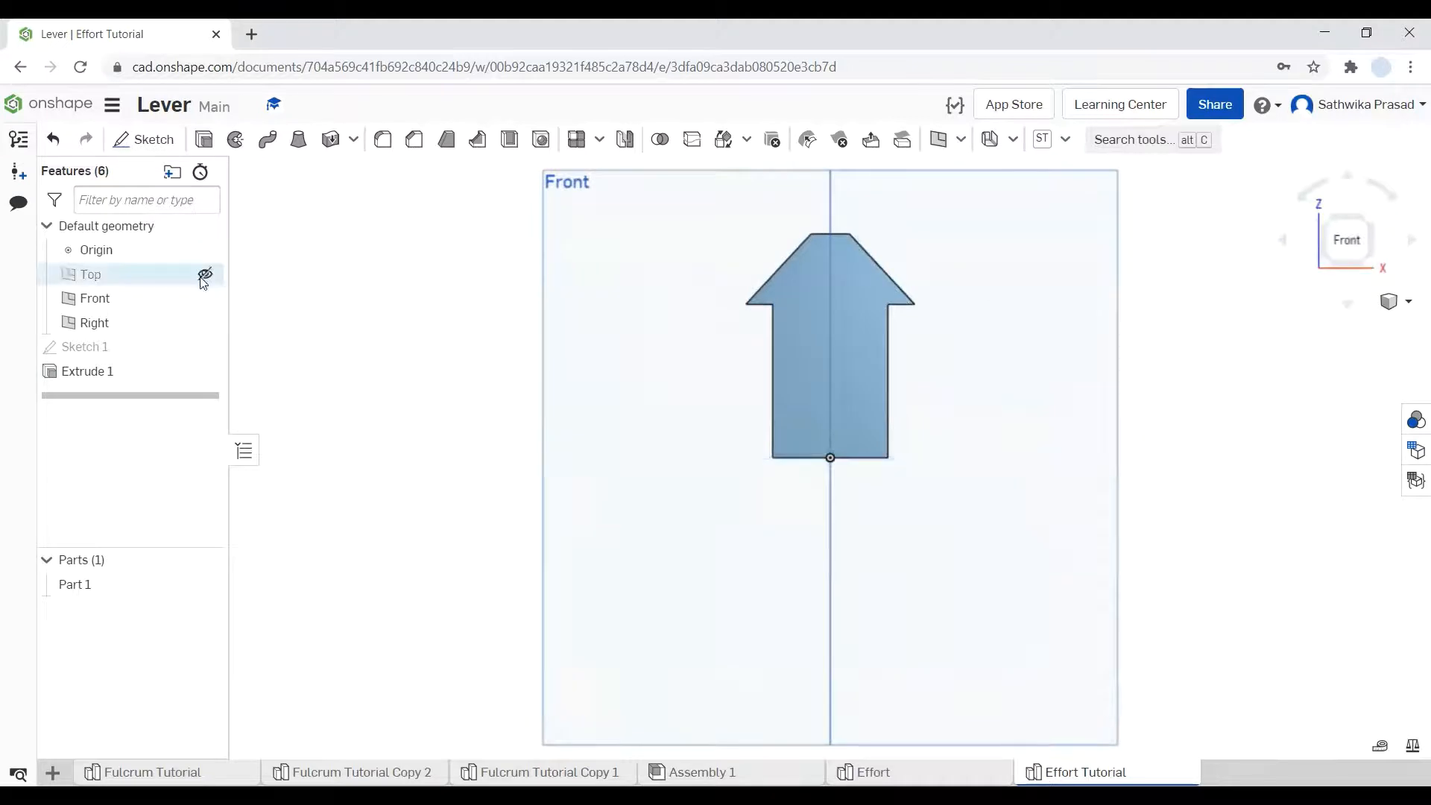
left_click(204, 299)
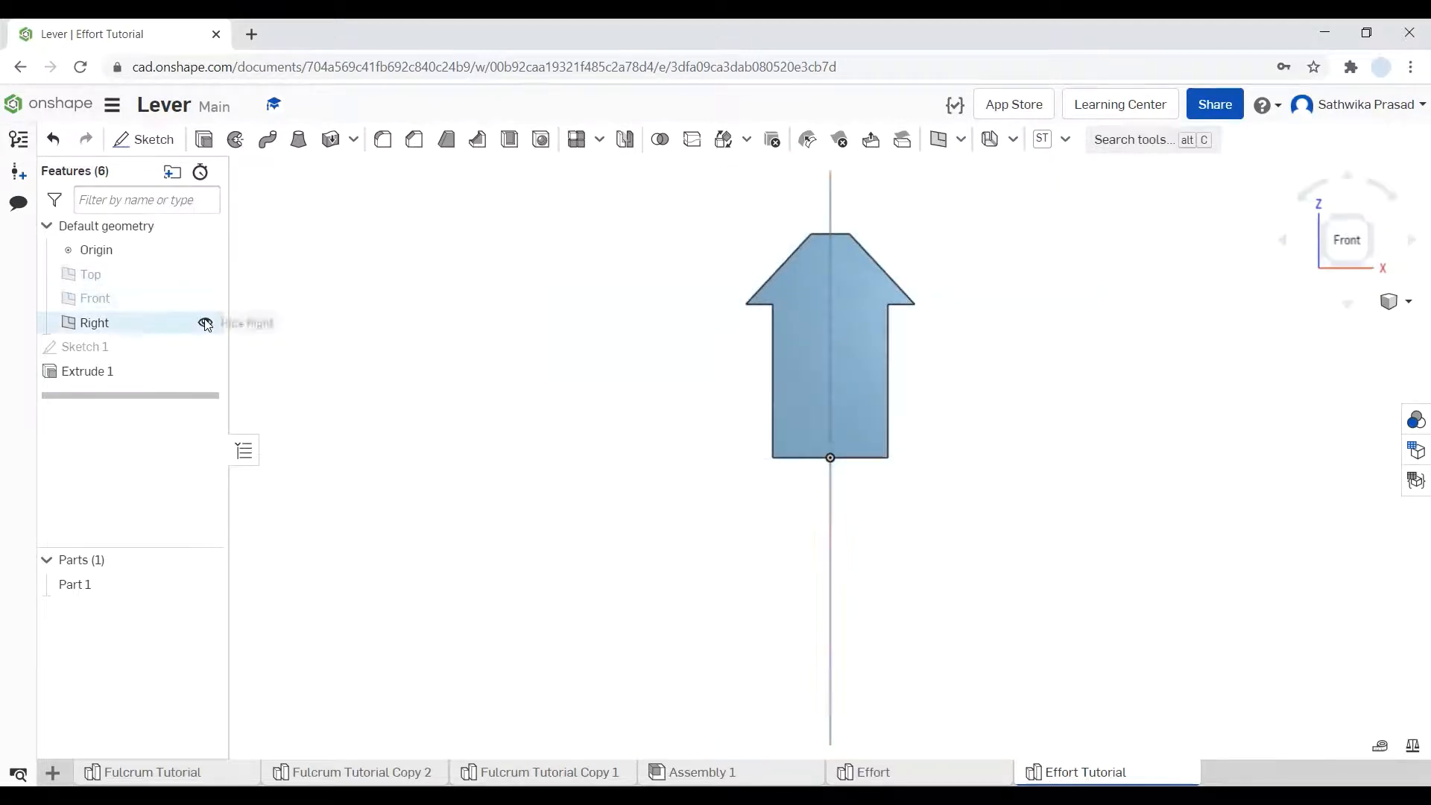
left_click(204, 323)
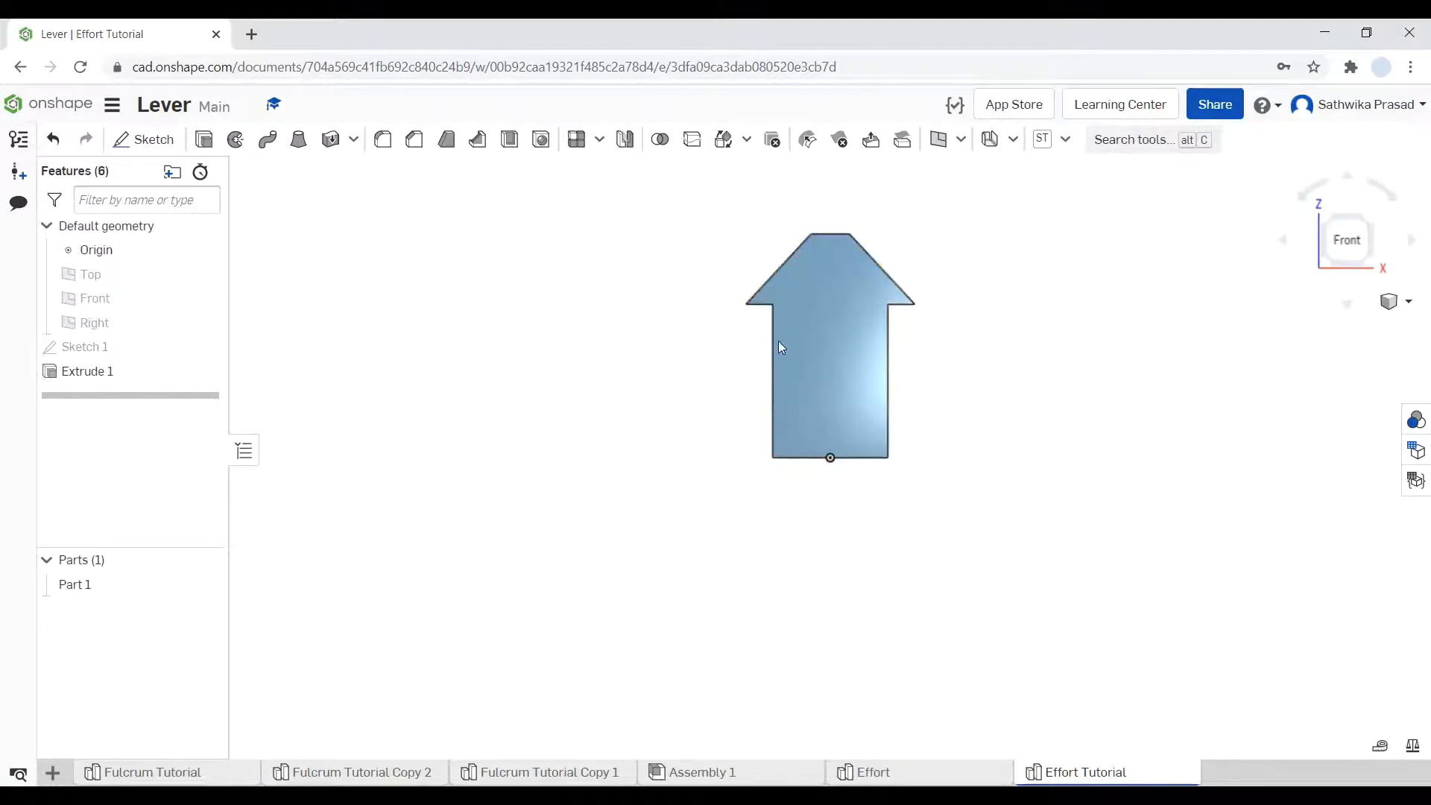
Step: Start a sketch on the arrow's front face and place the text "Effort" in Open Sans font
left_click(797, 330)
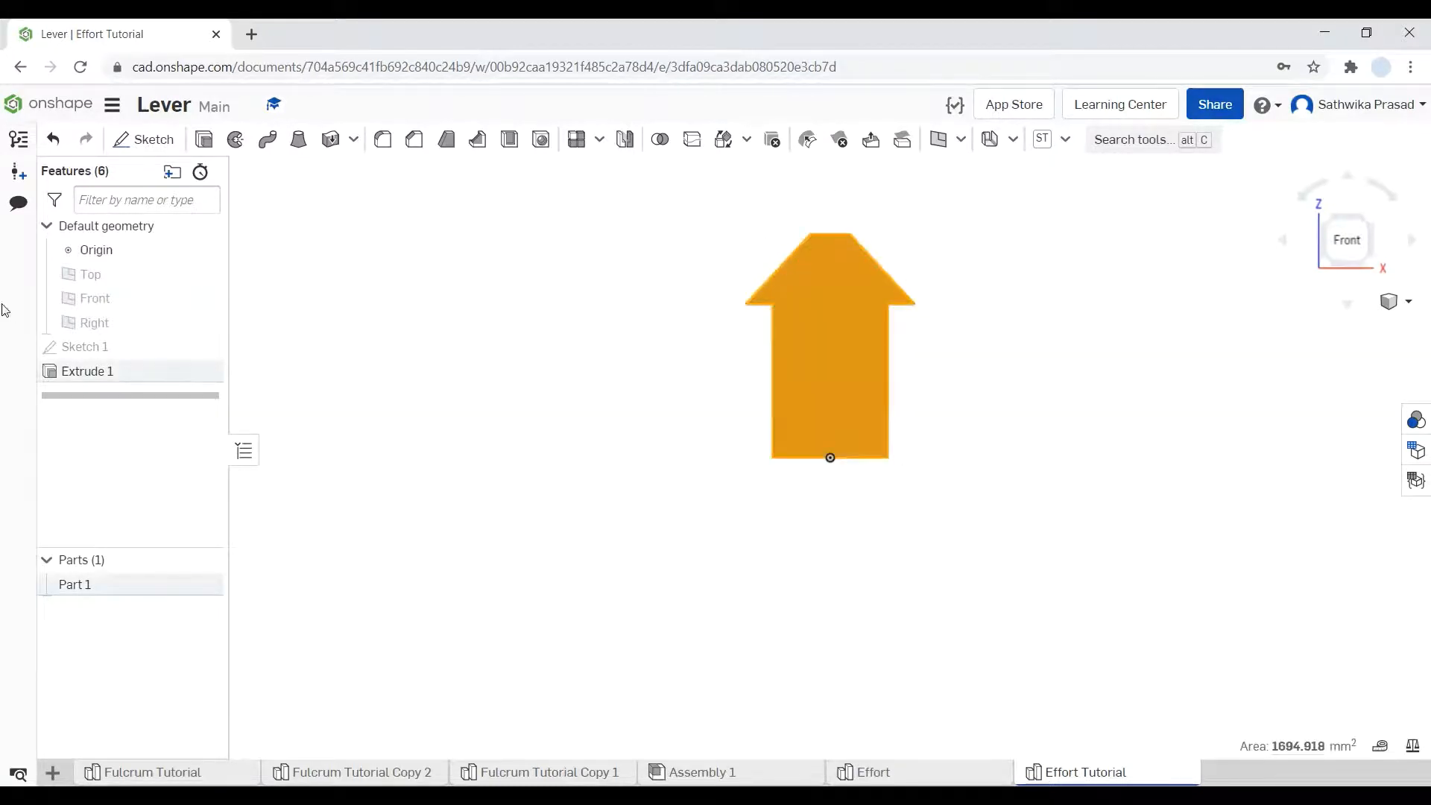
left_click(145, 140)
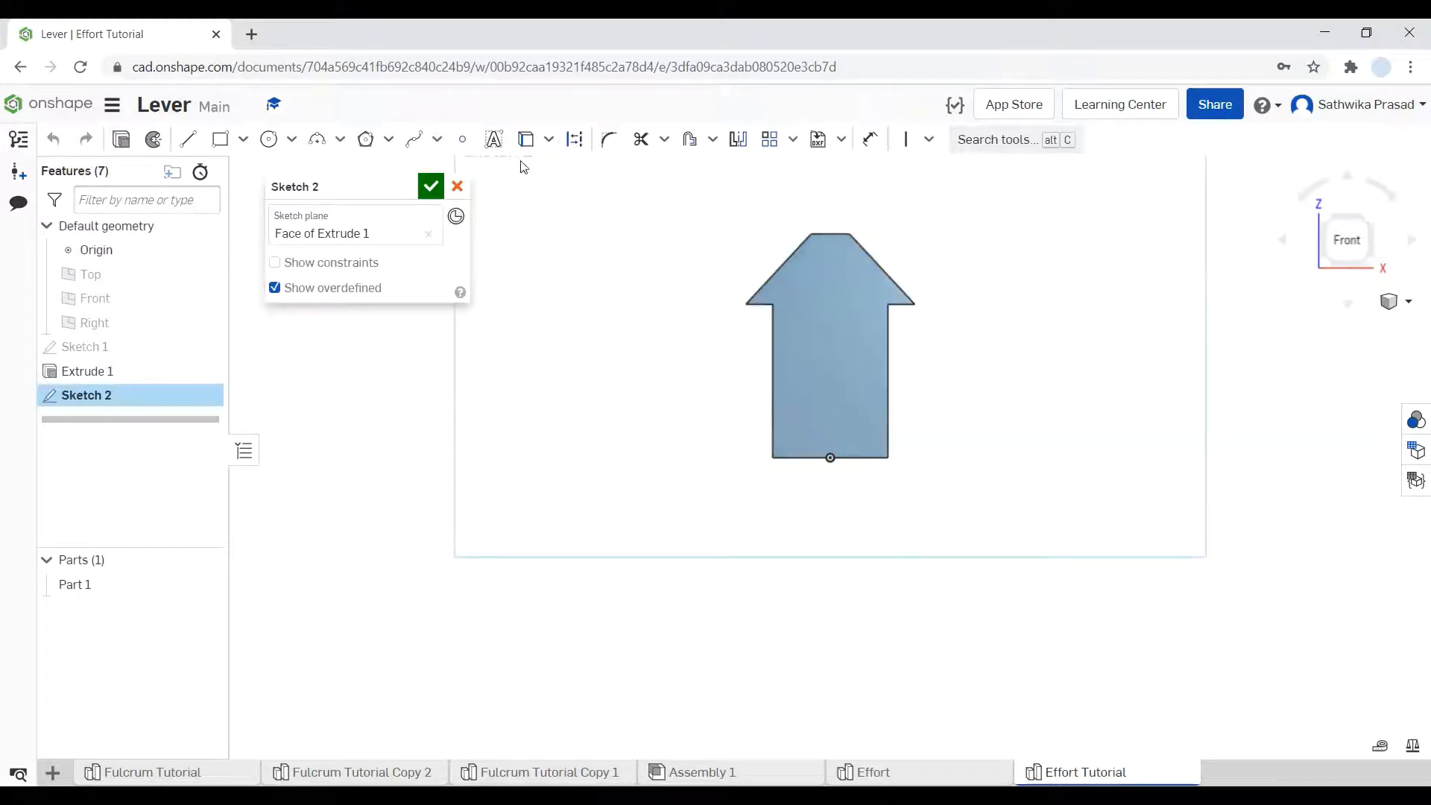
left_click(493, 140)
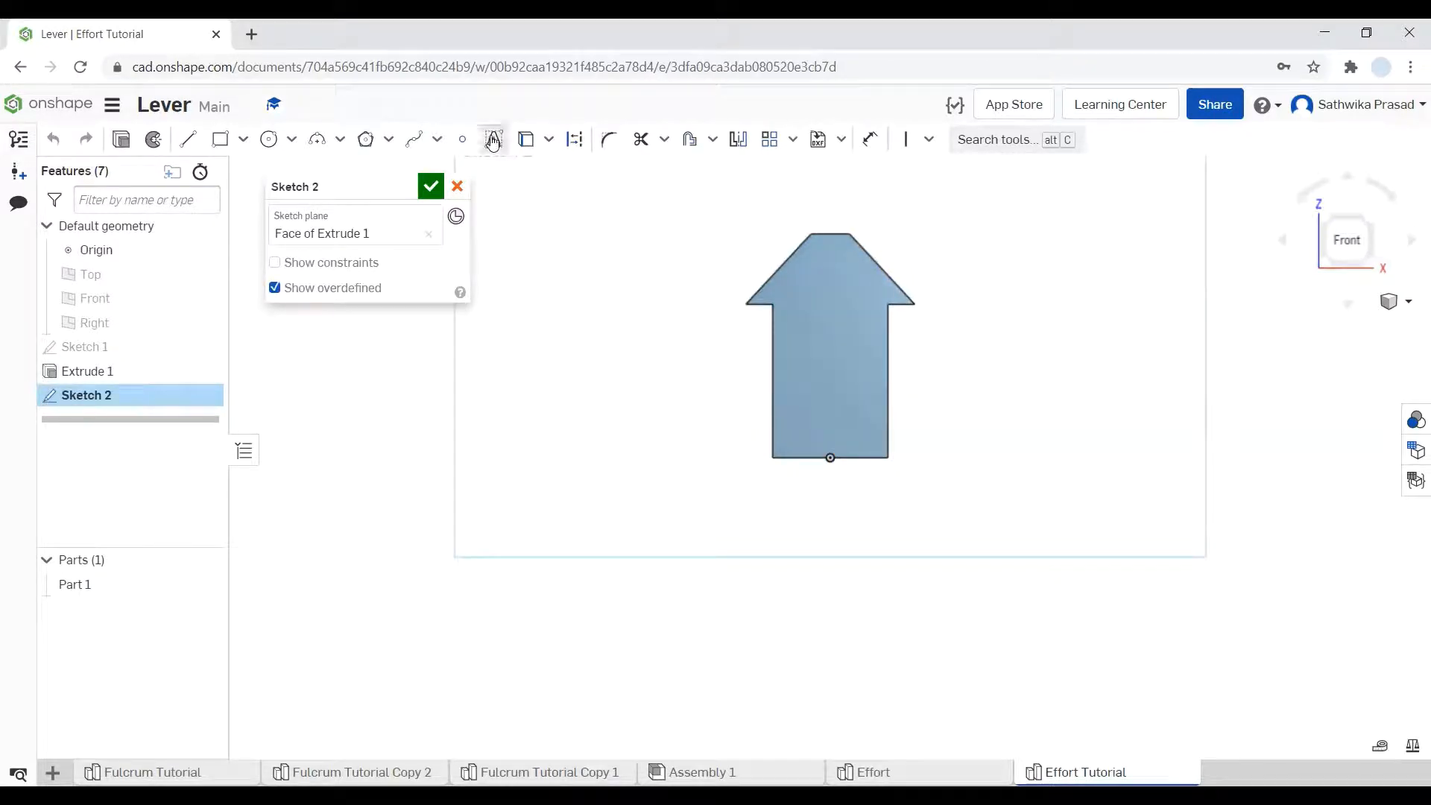
left_click(807, 295)
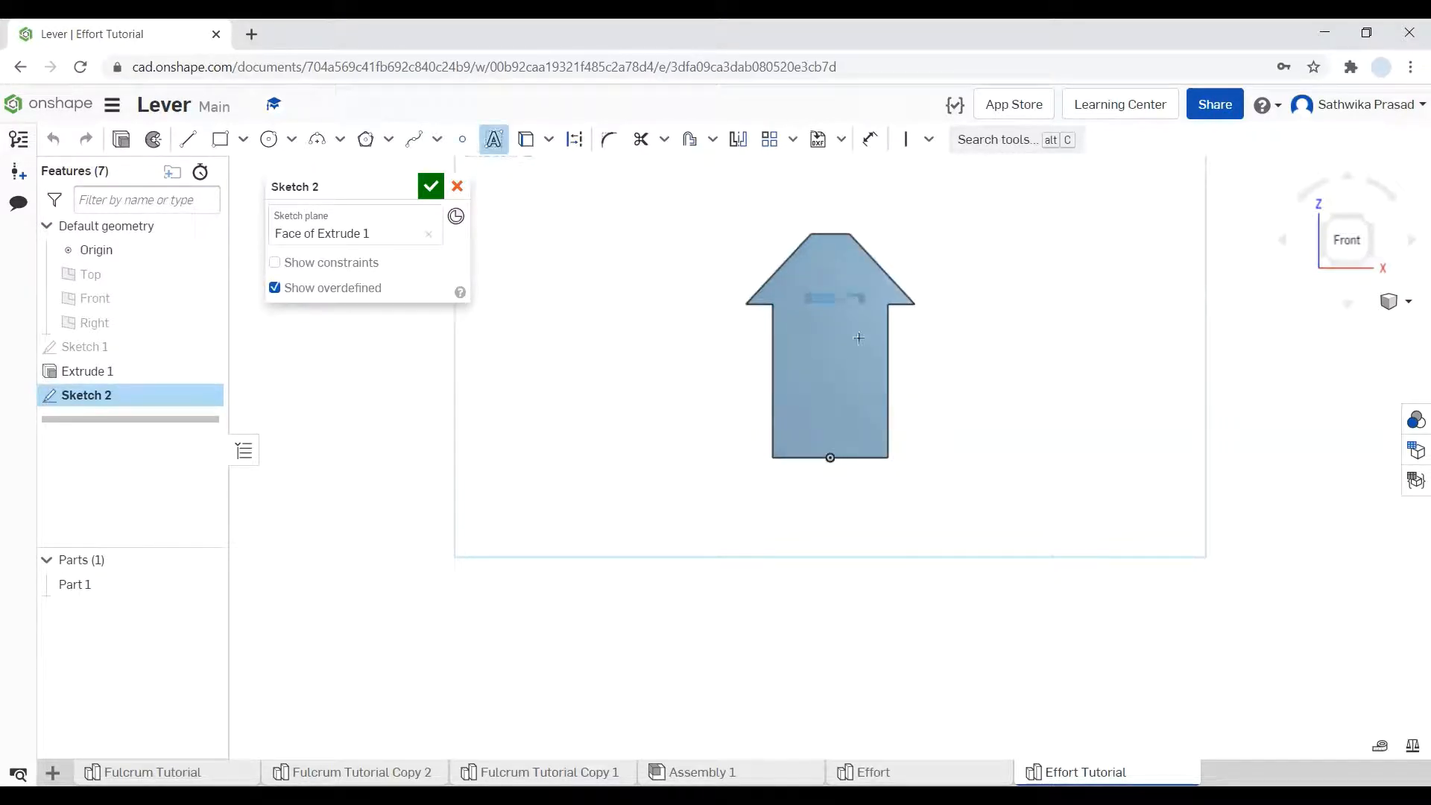
left_click(860, 431)
key("BackSpace")
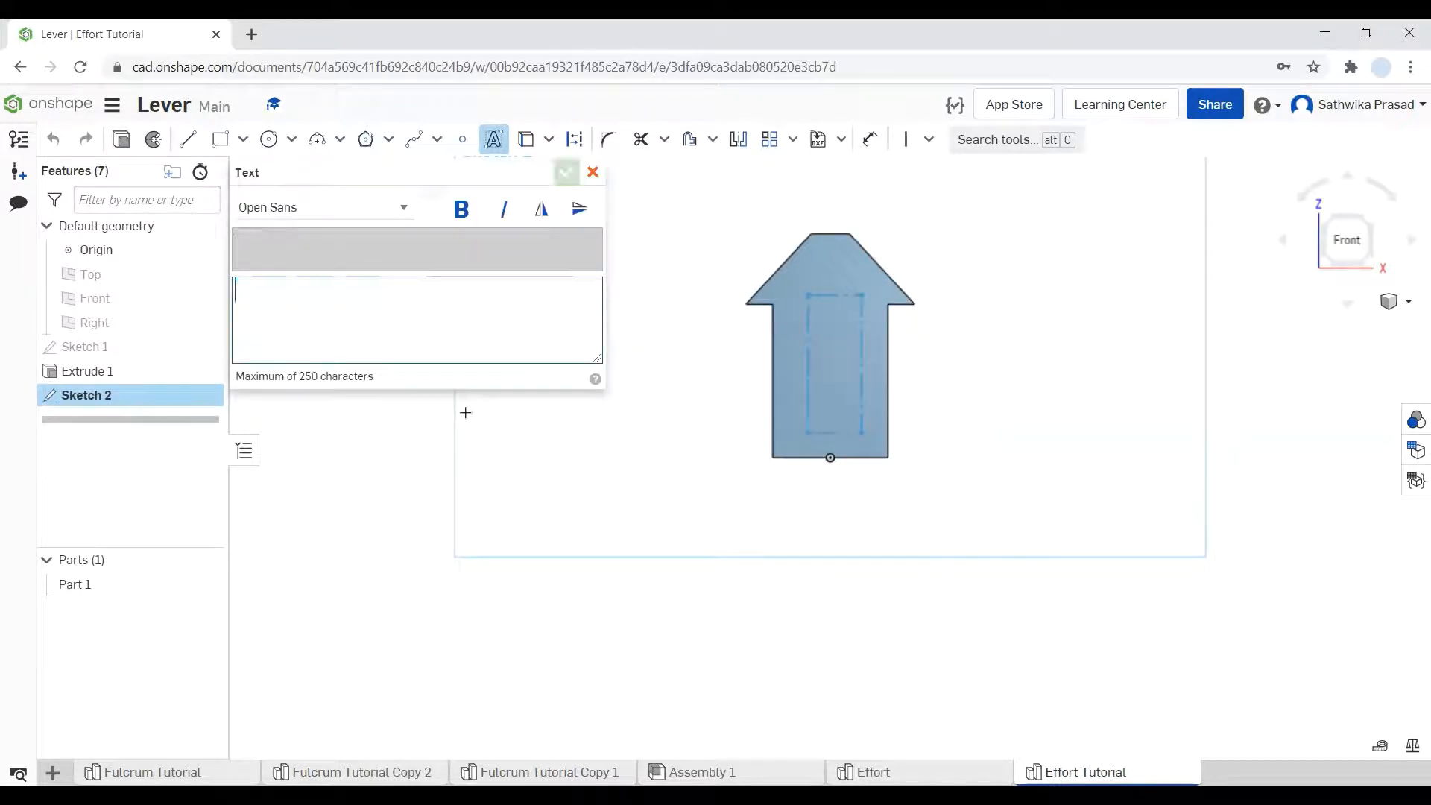
type("EF")
type("ffort")
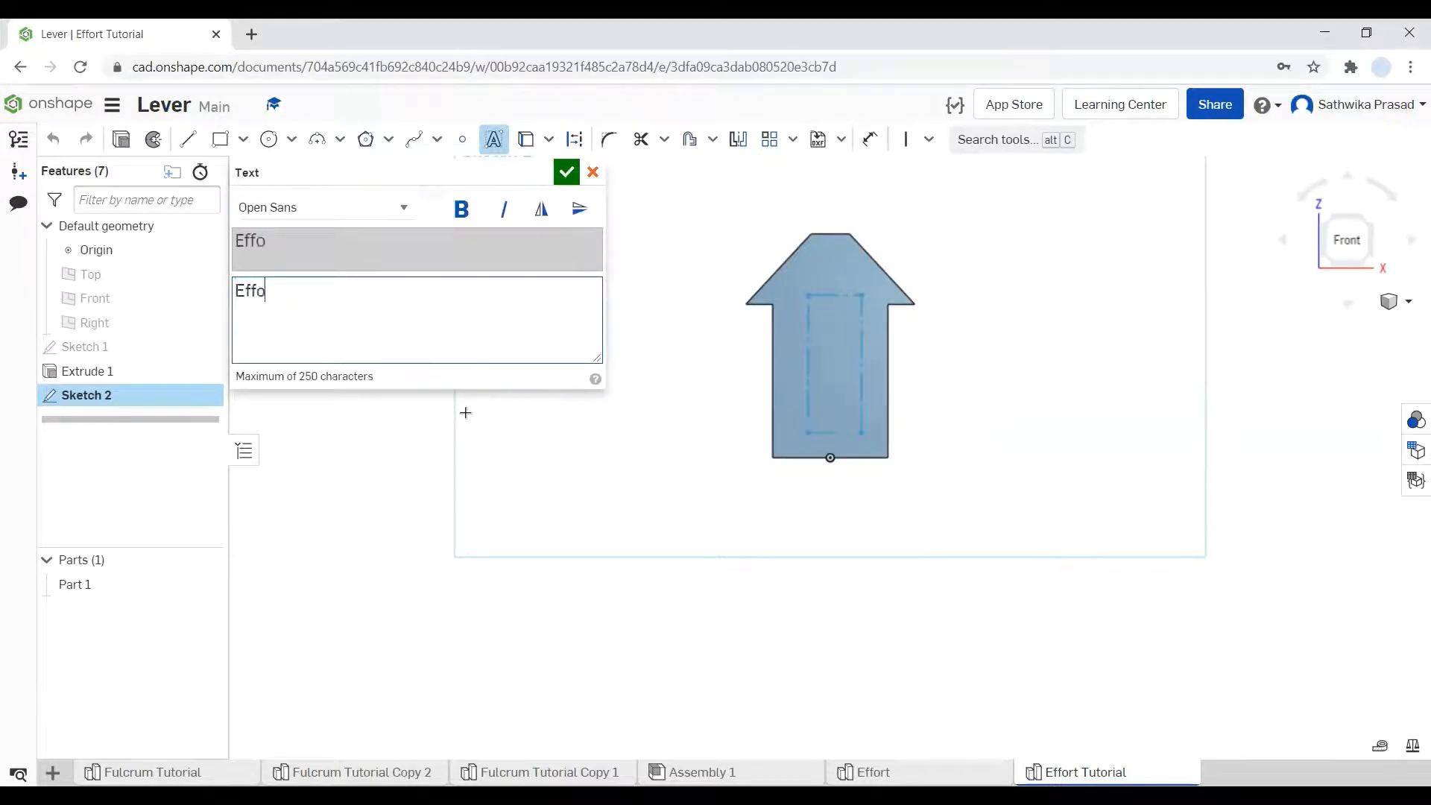
left_click(566, 172)
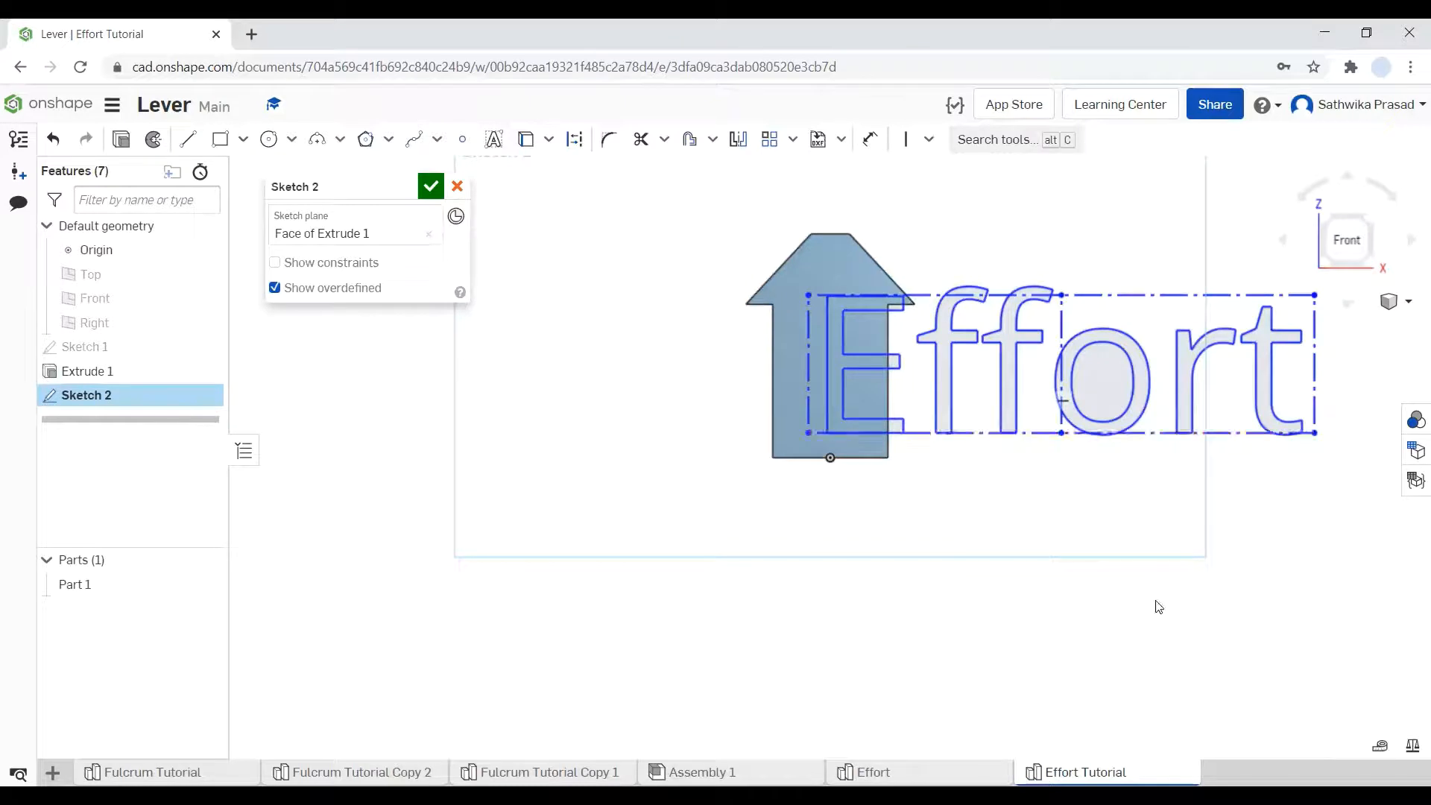
Step: Dimension the long edge of the Effort text box to 25 mm
scroll(1158, 607, "down", 1)
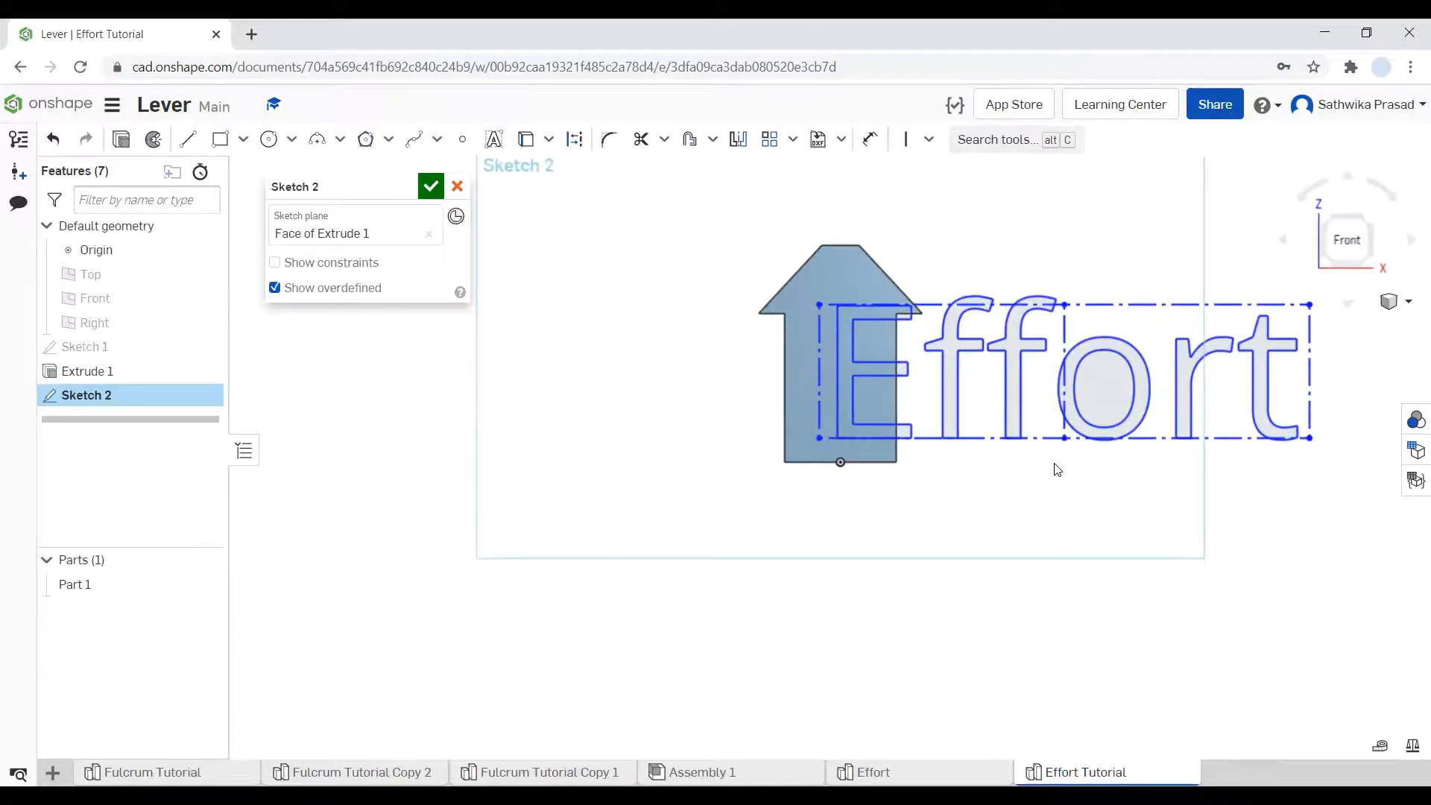
left_click(869, 141)
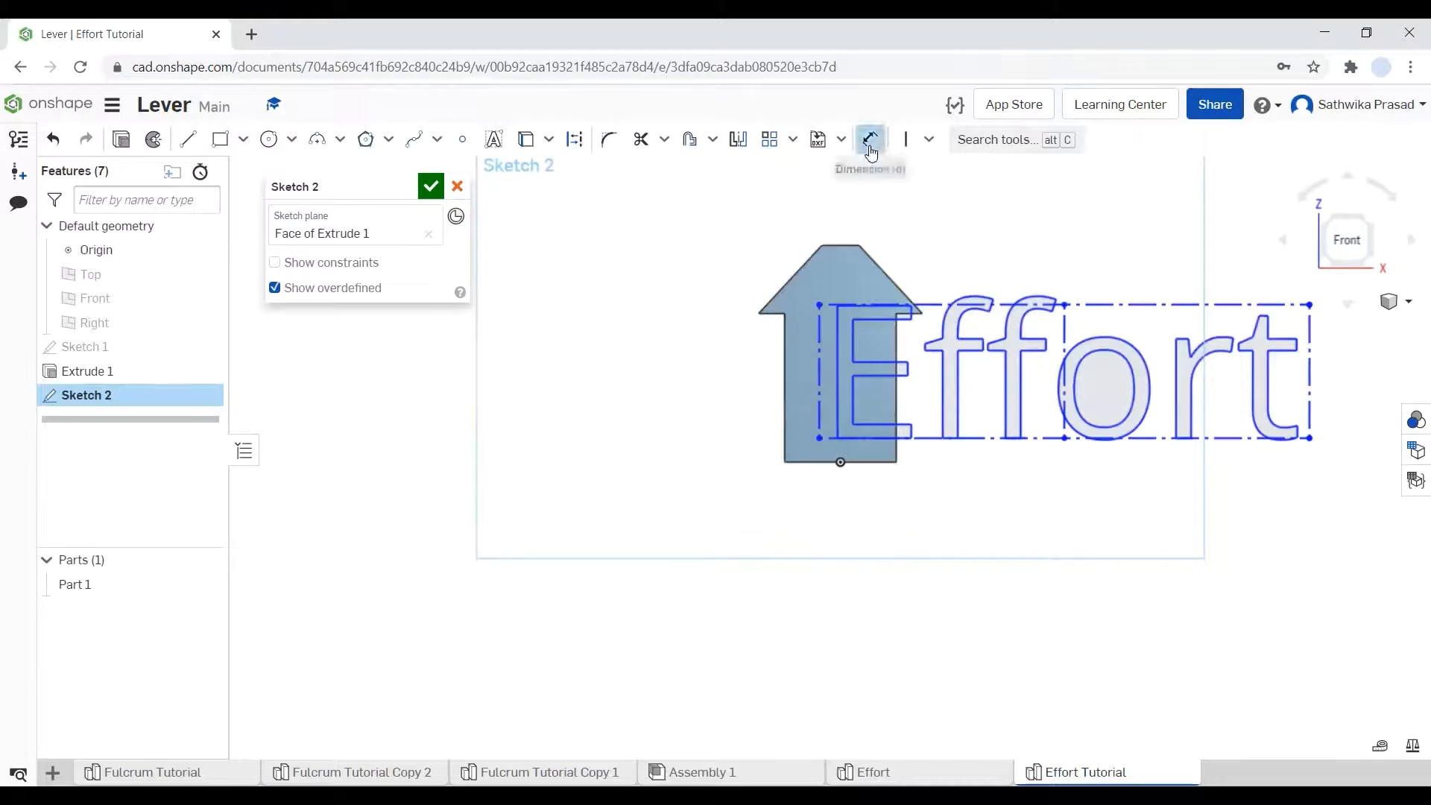
left_click(1136, 304)
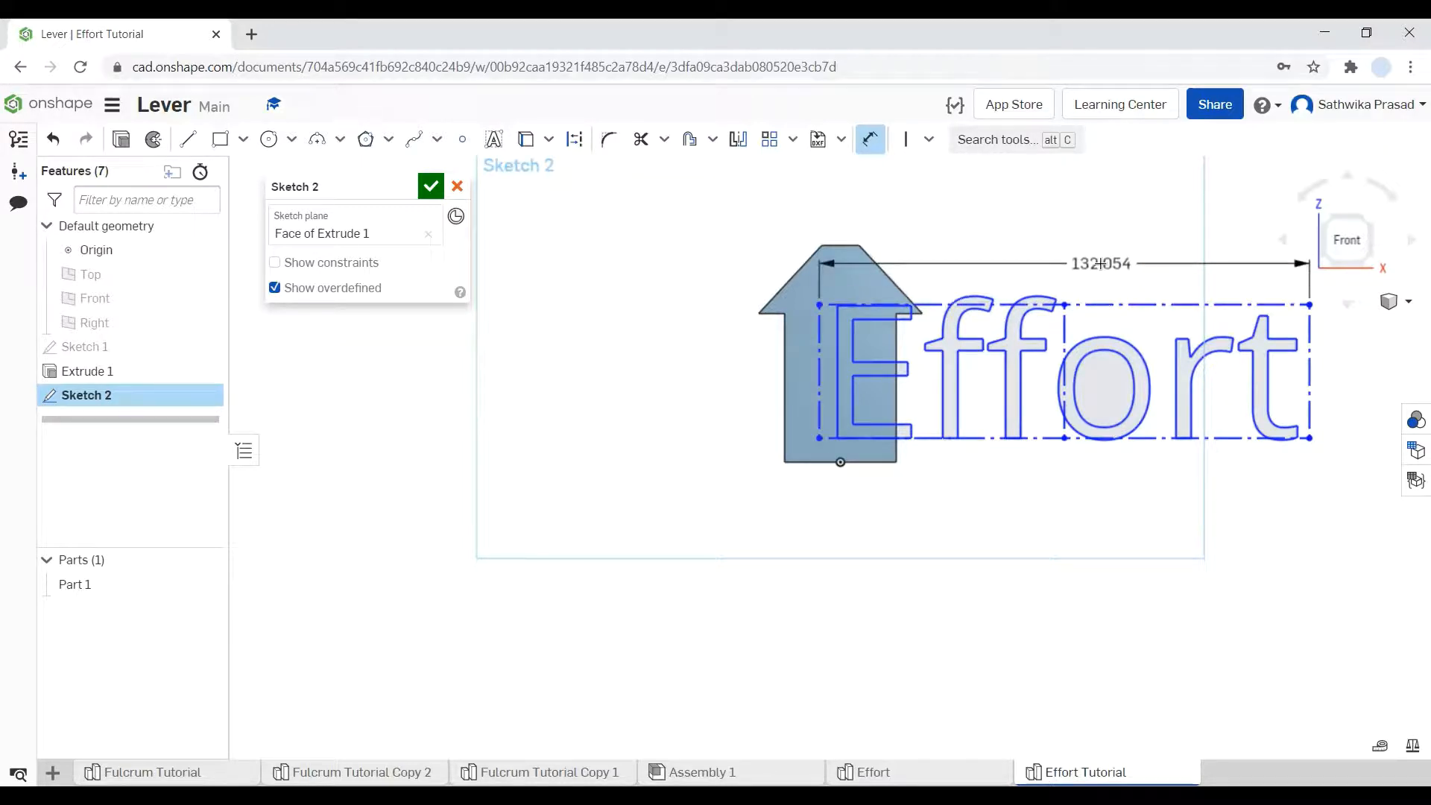
key("Escape")
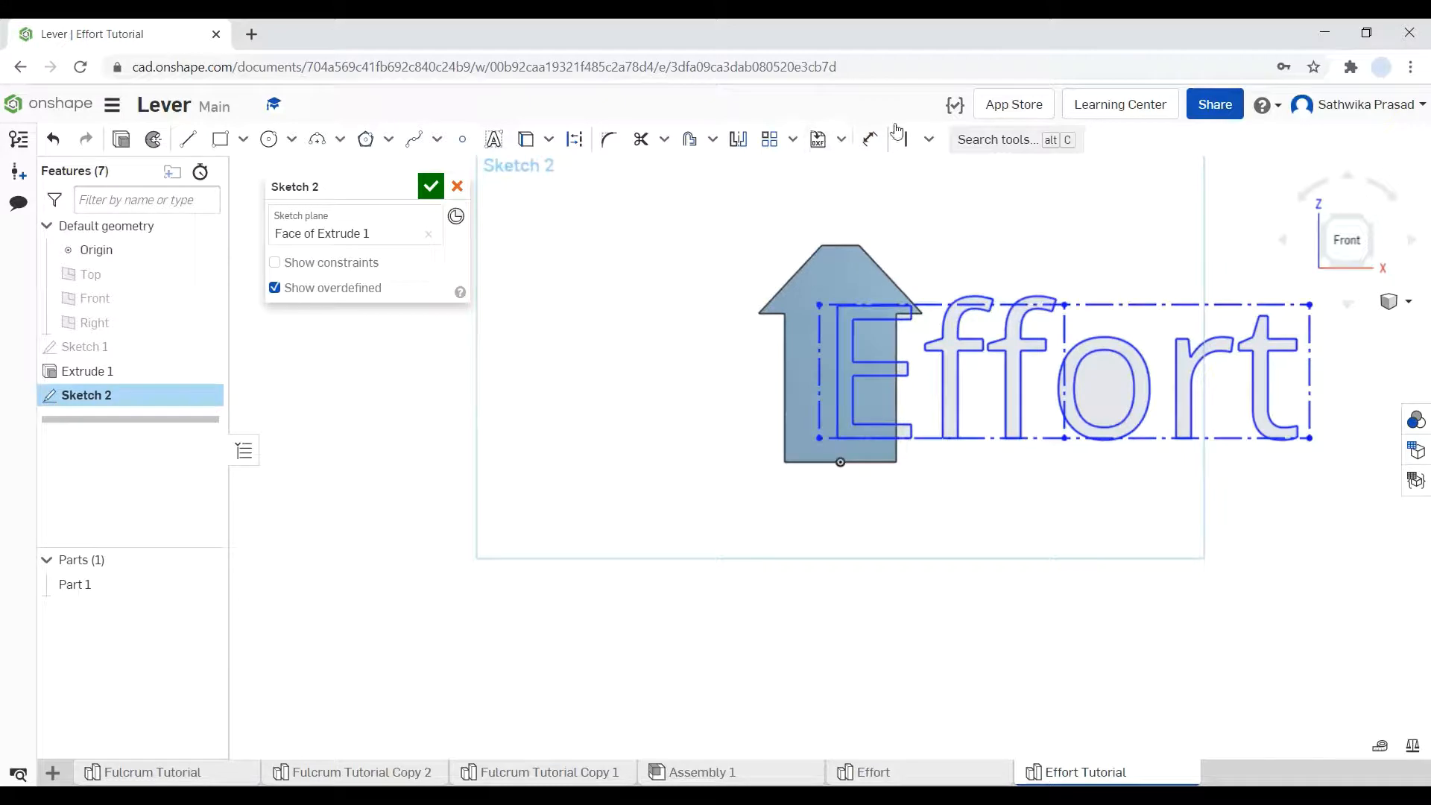
left_click(869, 139)
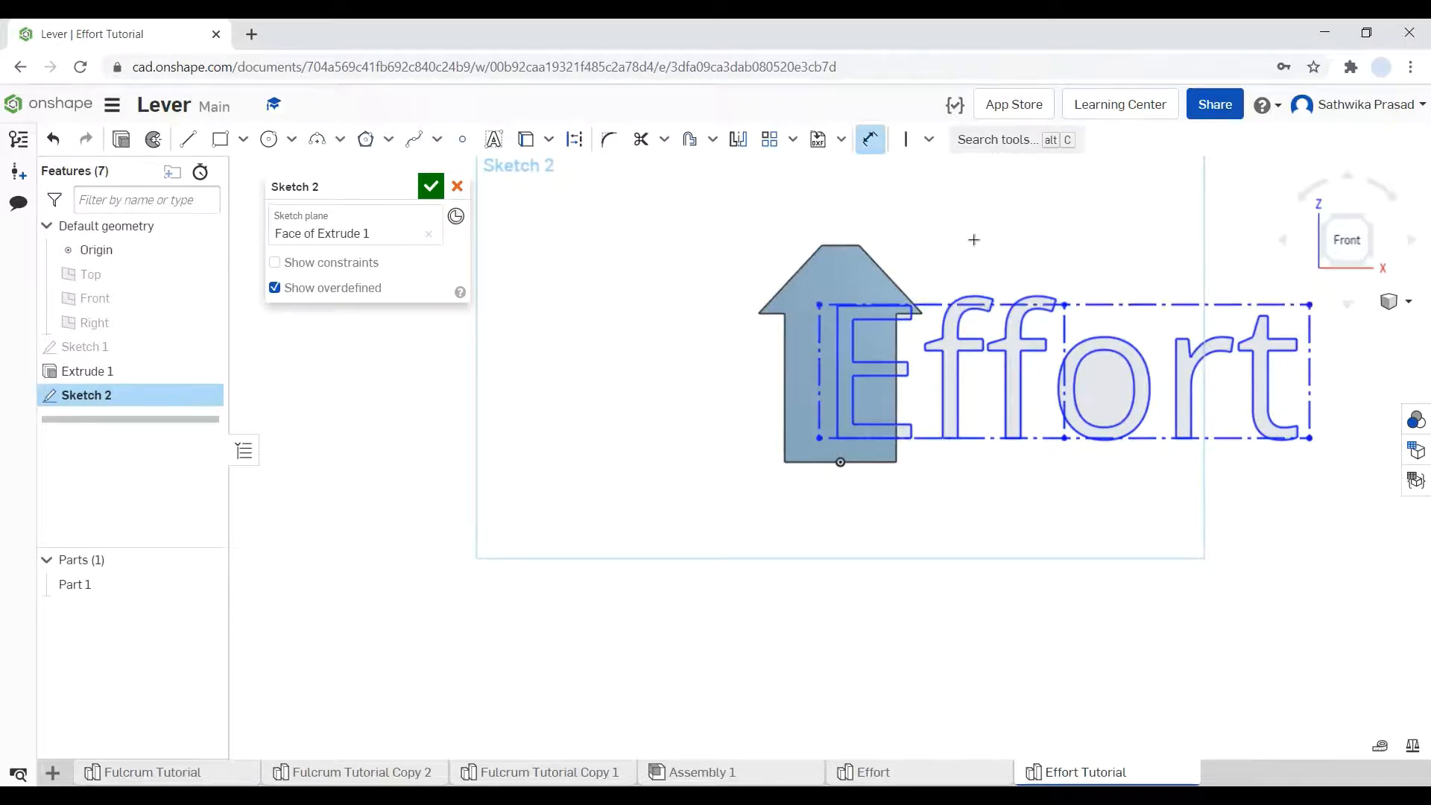
left_click(1221, 305)
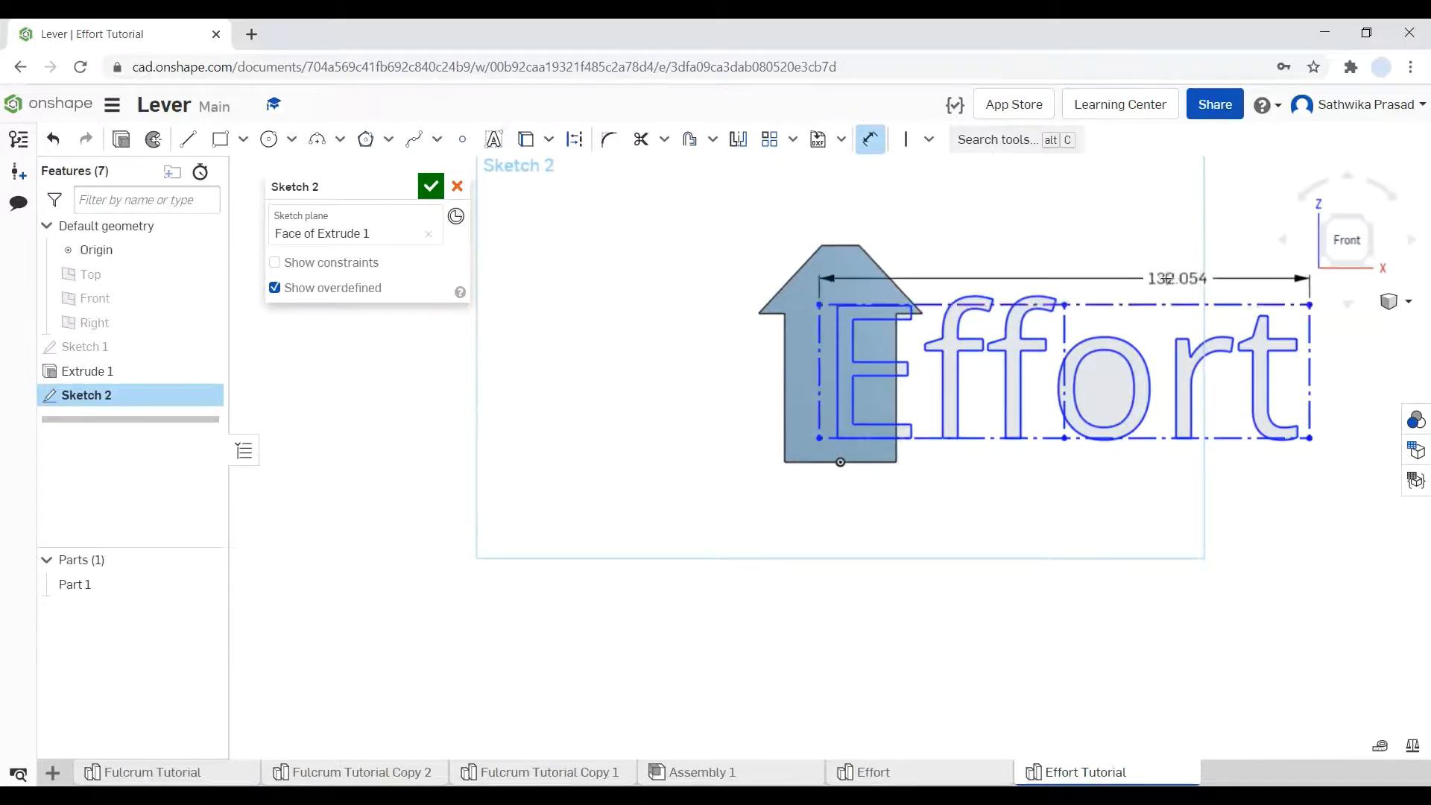
left_click(1099, 270)
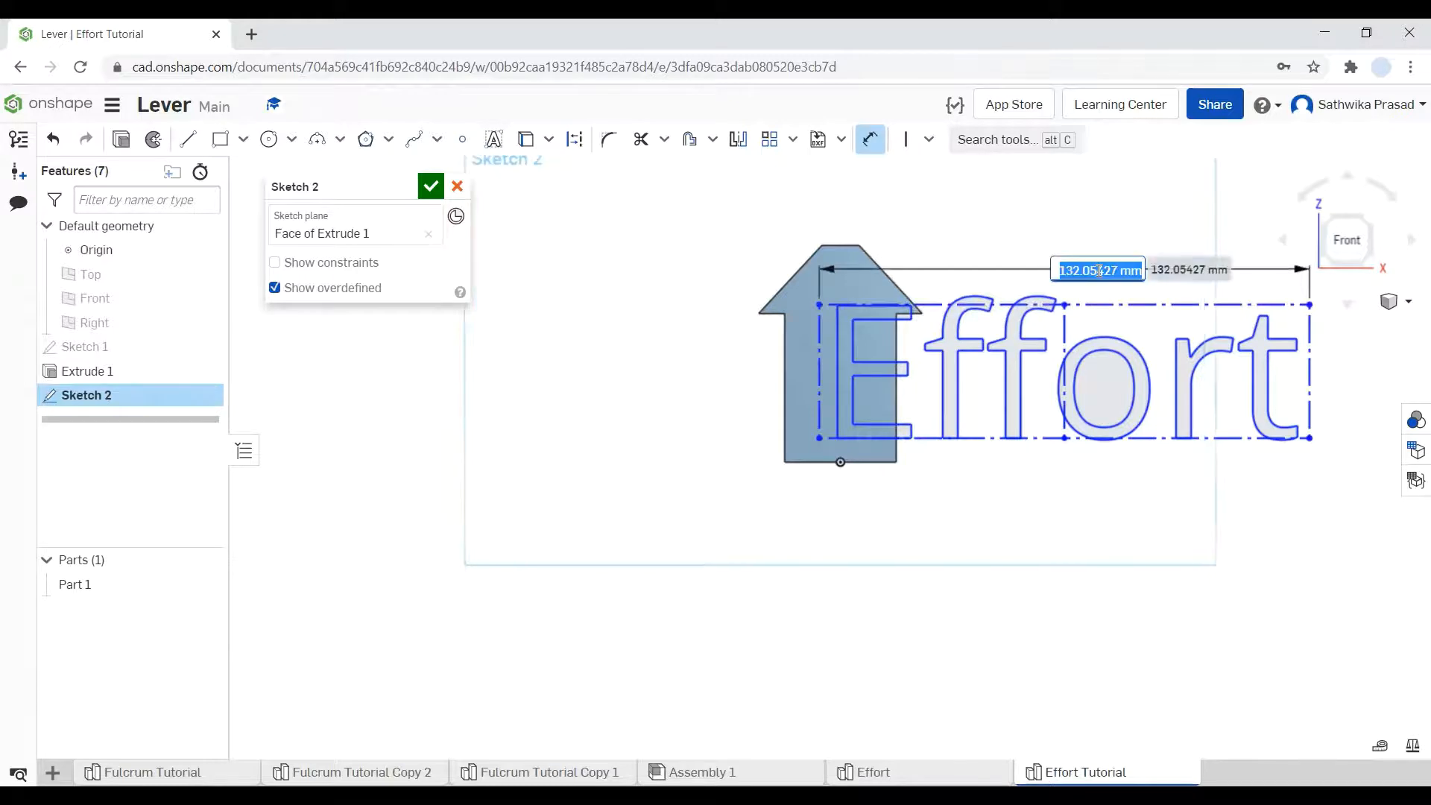
type("25")
key("Return")
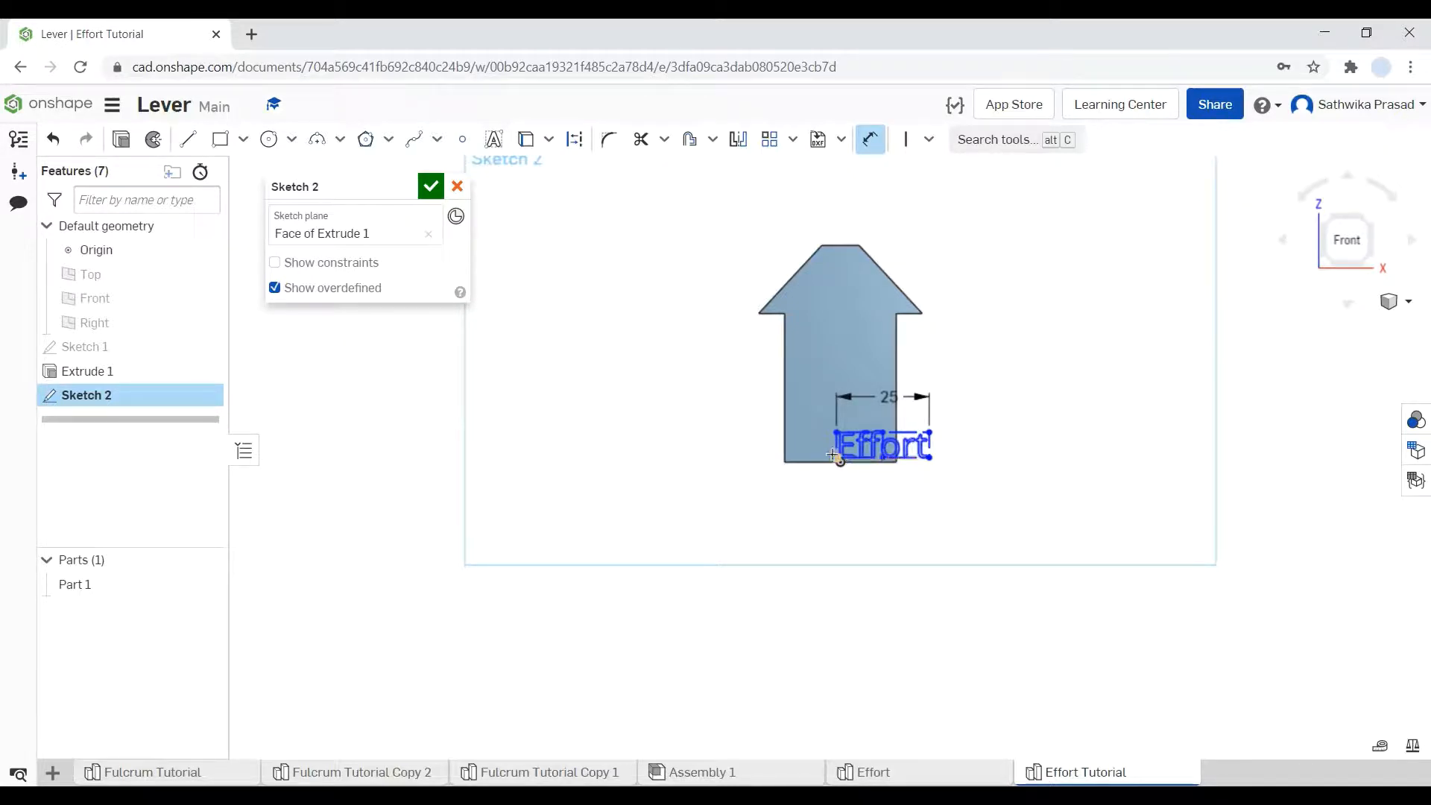
left_click(1359, 231)
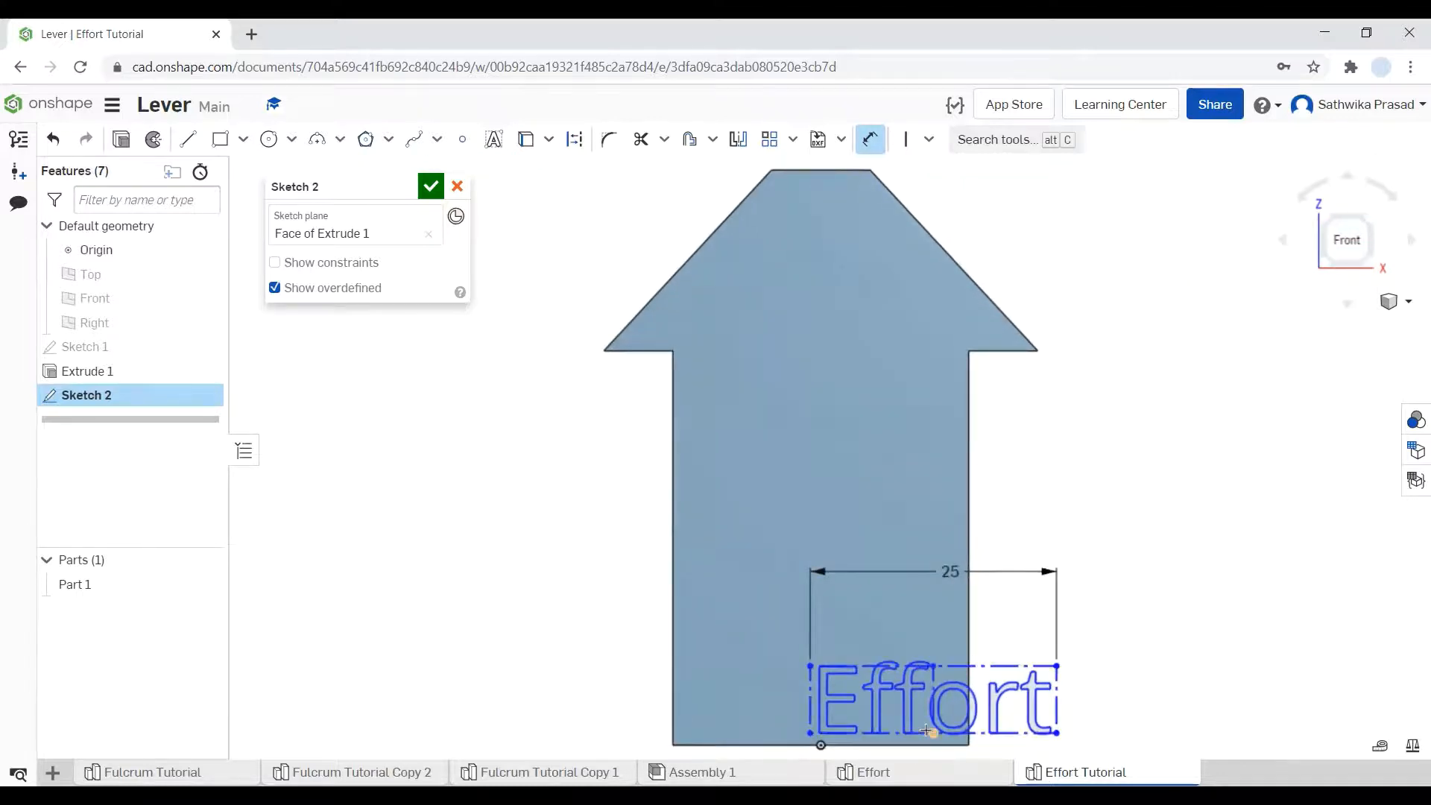
key("Escape")
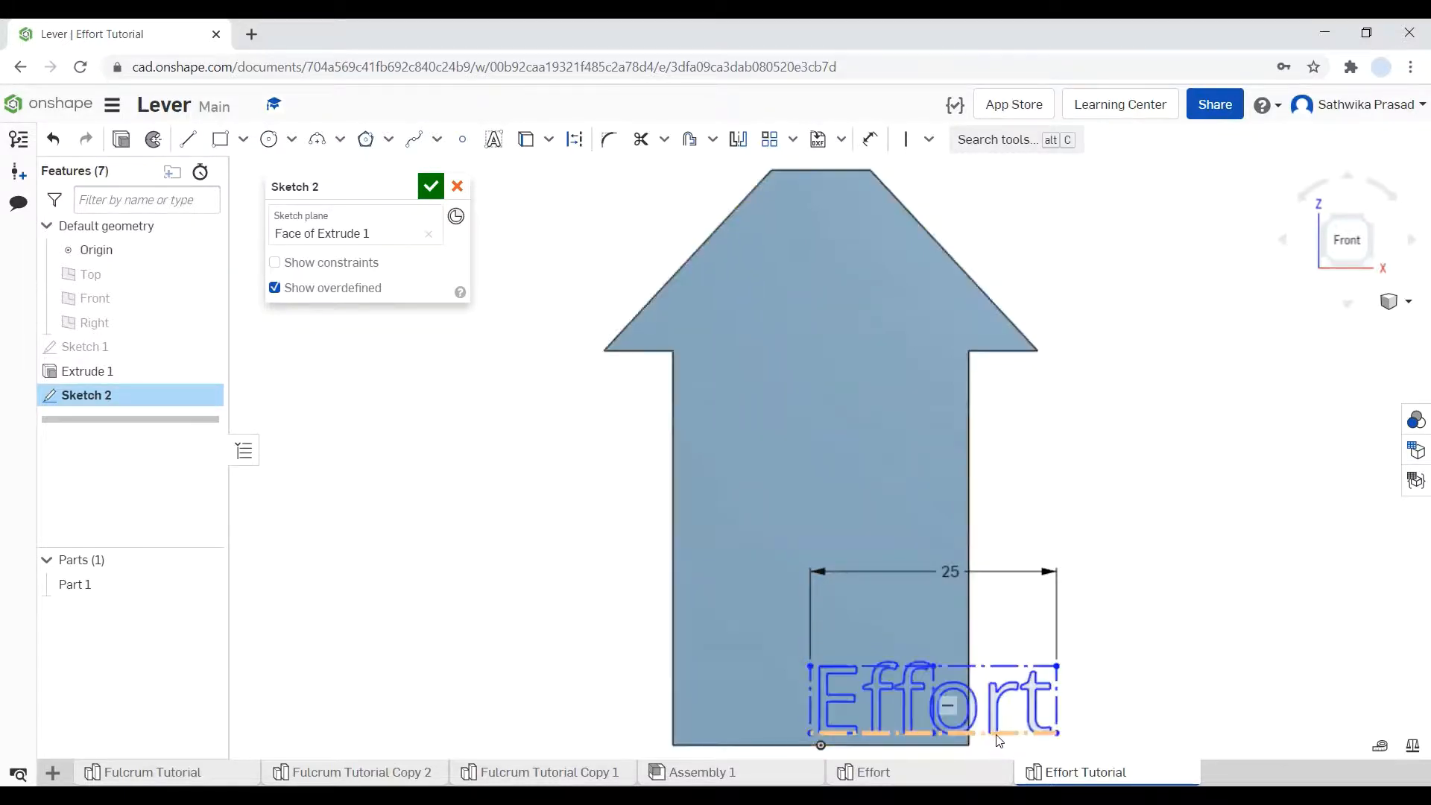
Step: Delete the horizontal constraint on the text box's baseline and make that baseline vertical so the word runs up the arrow shaft
right_click(952, 708)
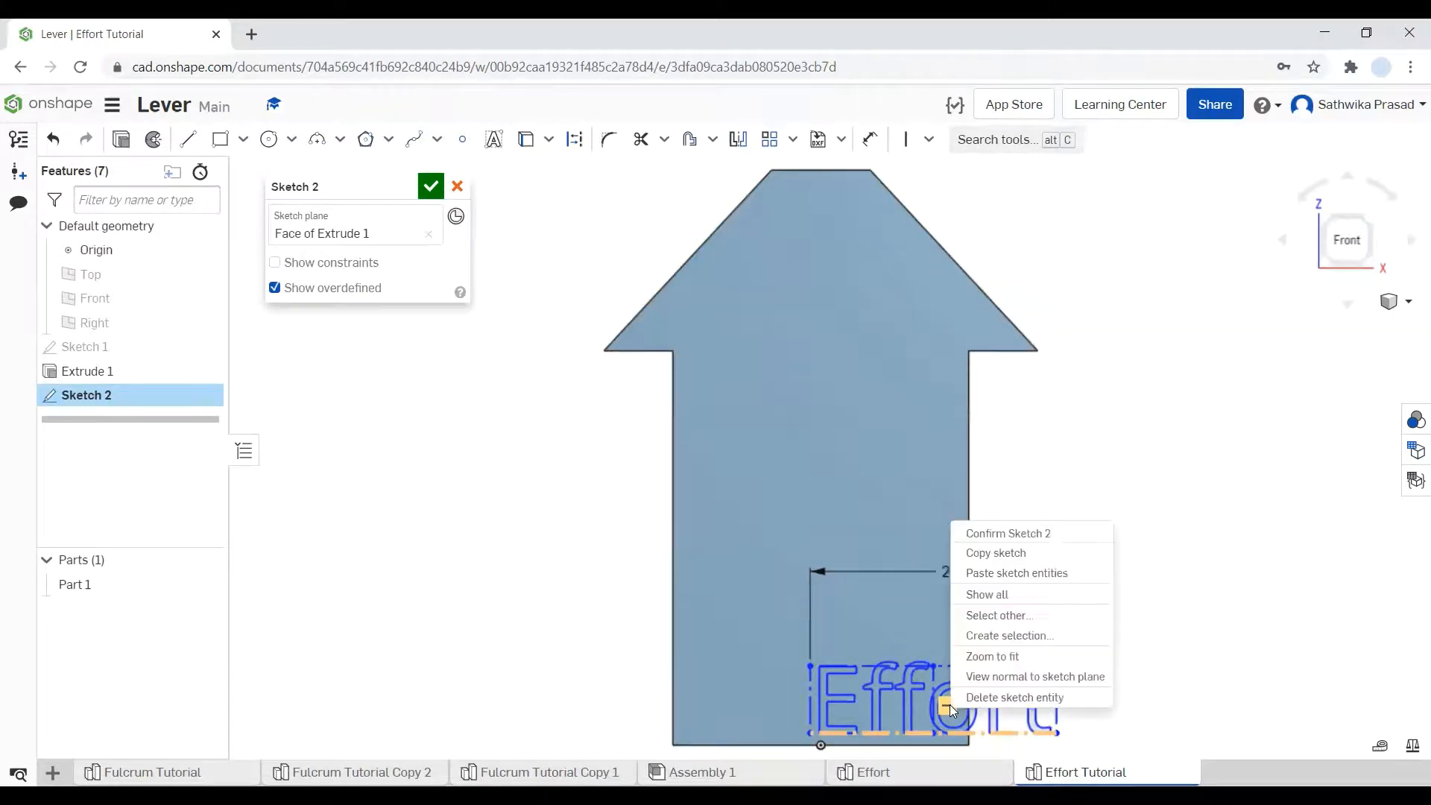
left_click(999, 697)
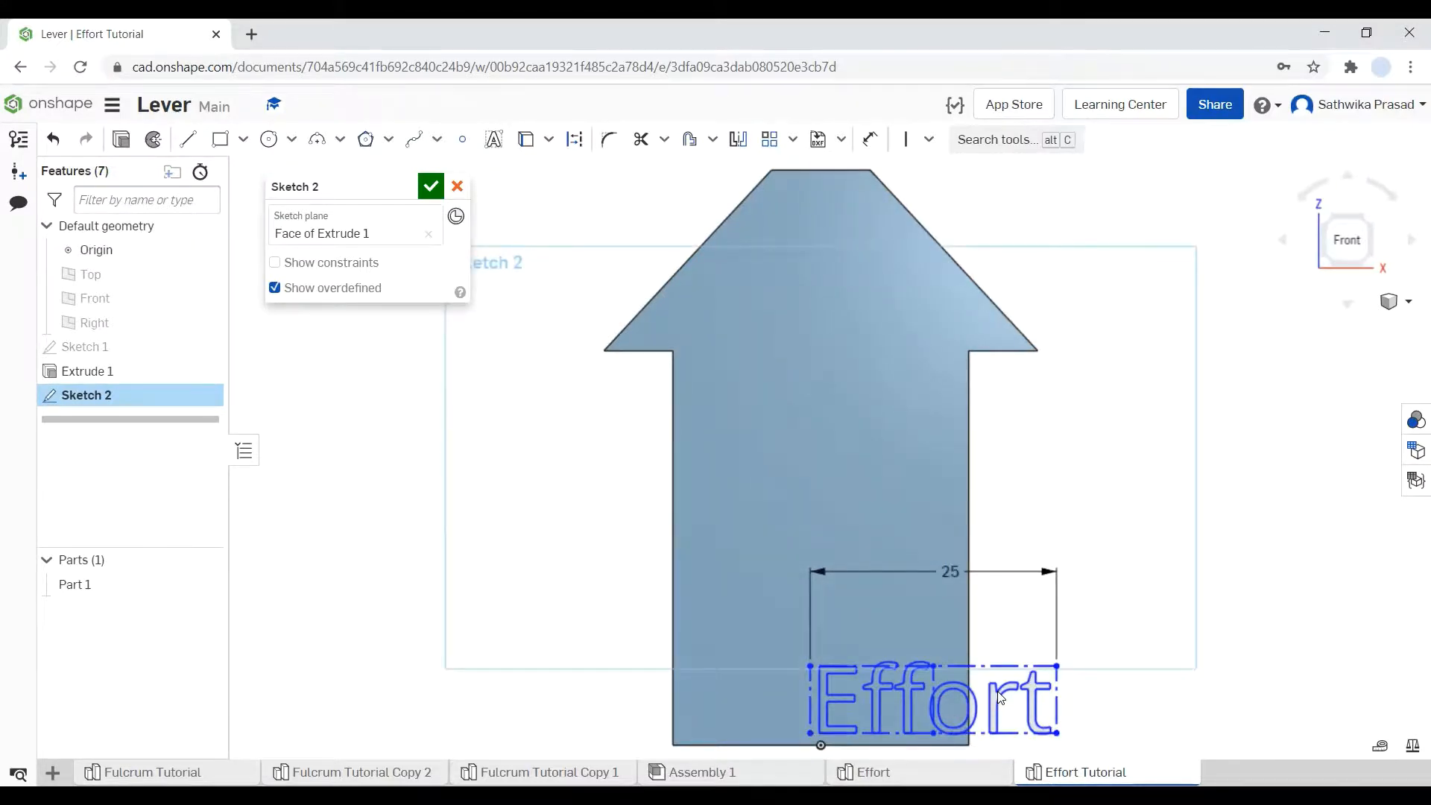
left_click(905, 140)
left_click(919, 733)
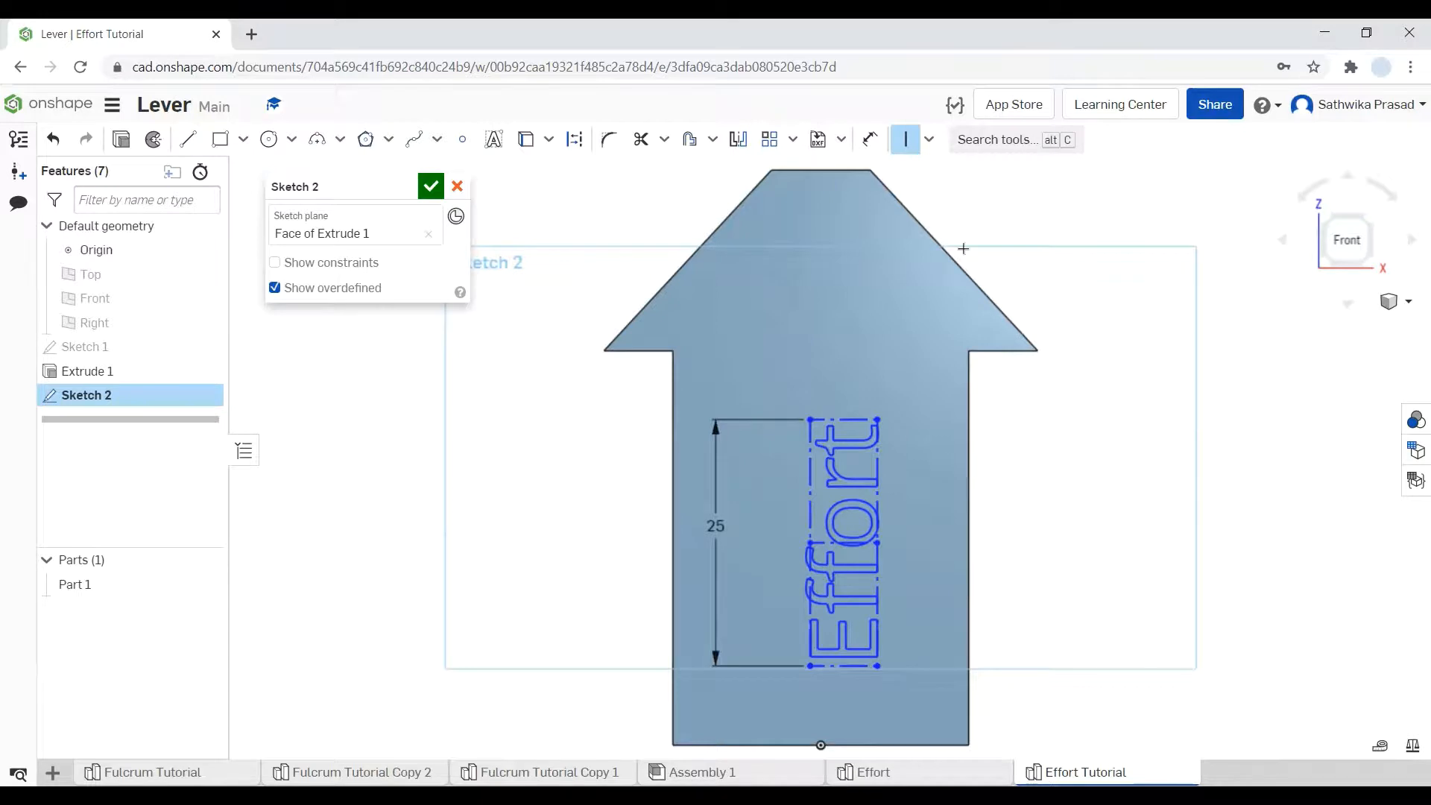
Step: Dimension the distance from the text's baseline to the arrow shaft's right edge as 12 mm
left_click(869, 140)
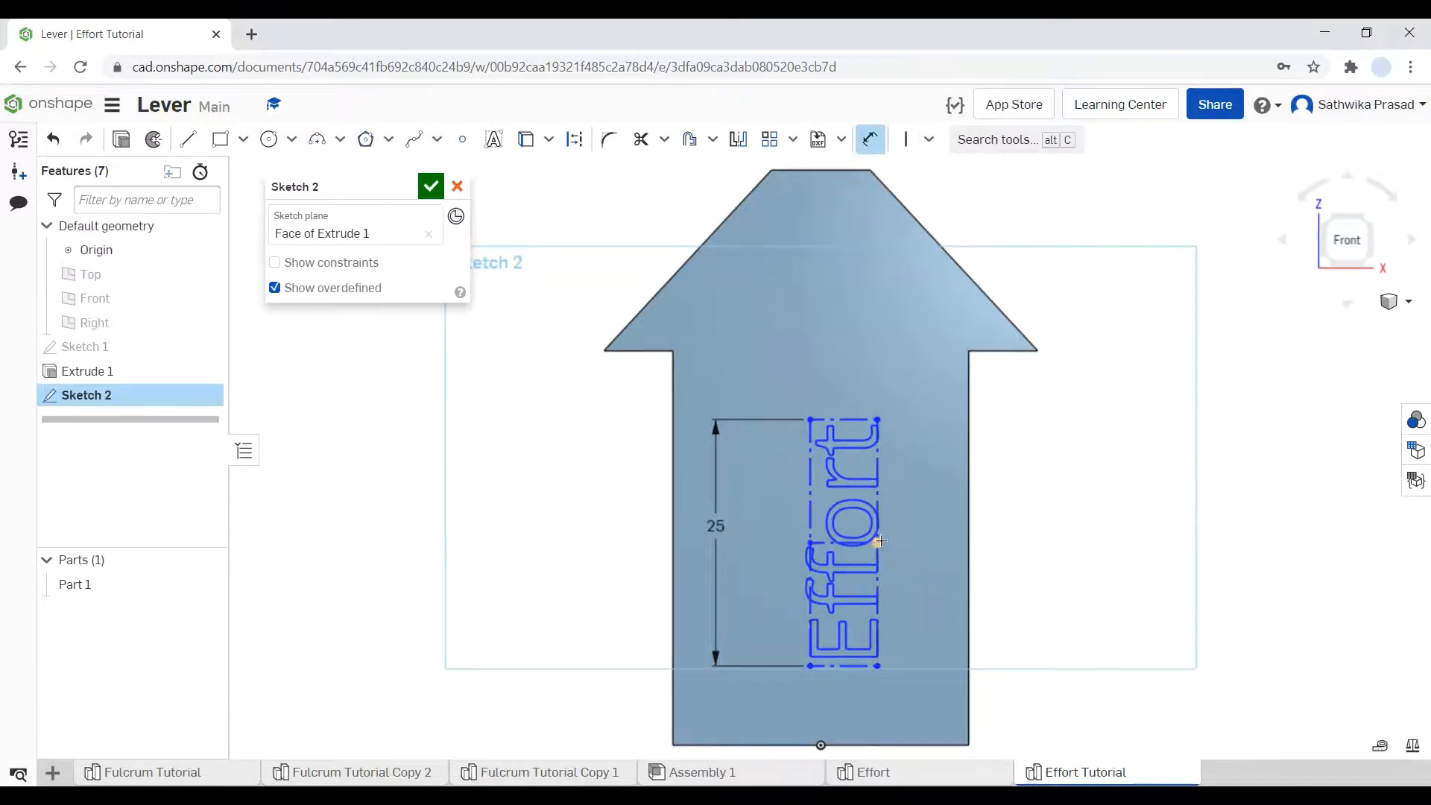
left_click(880, 516)
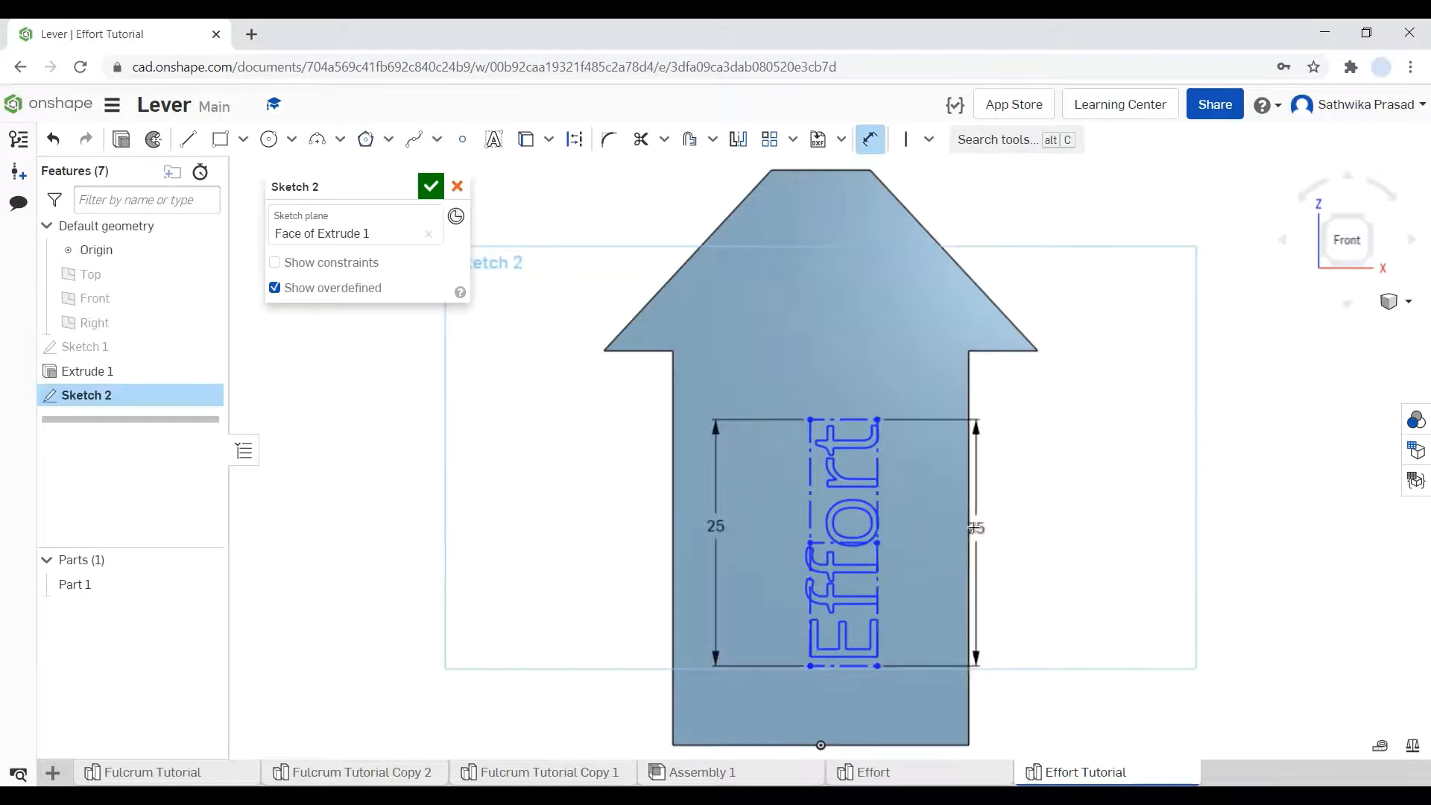
left_click(969, 528)
left_click(1051, 516)
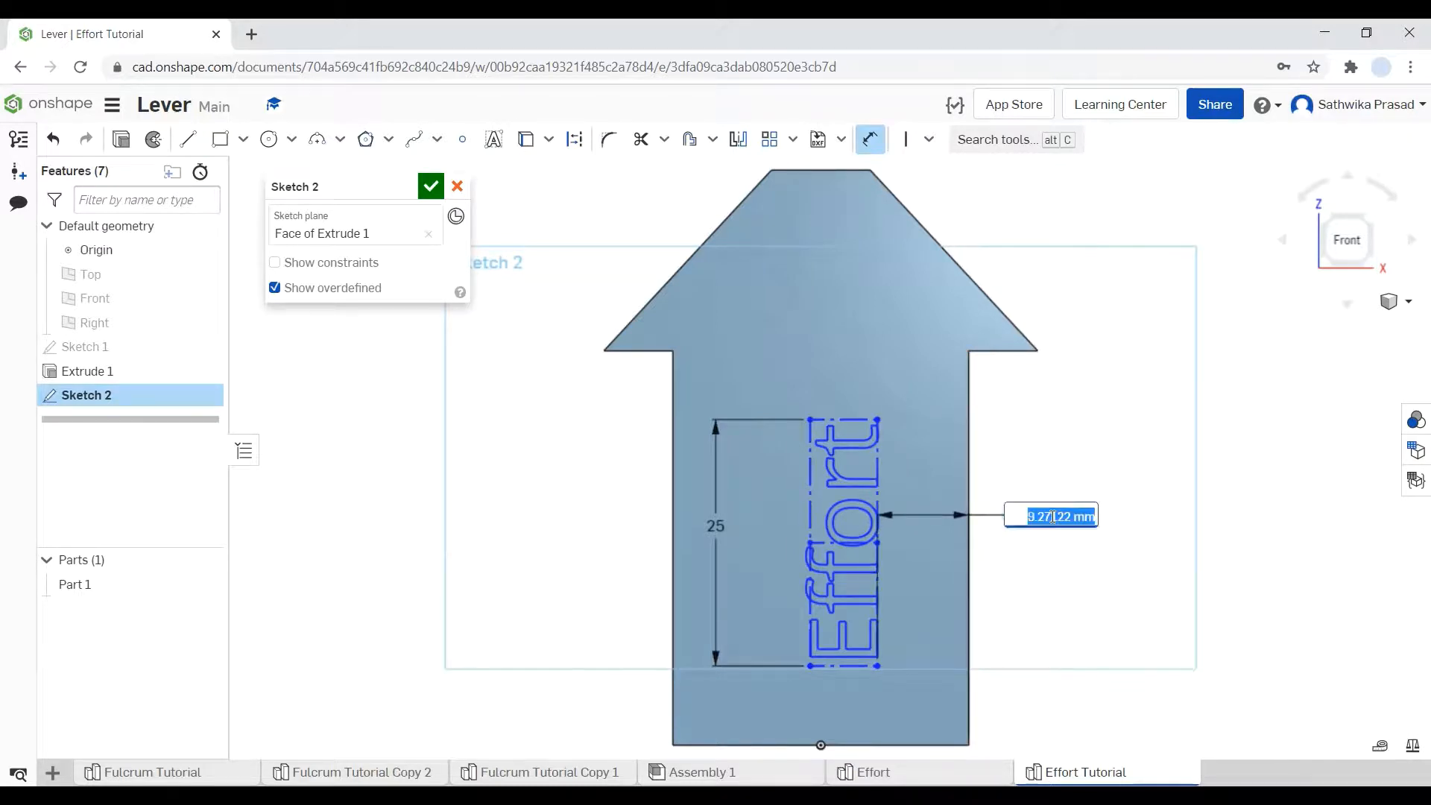
key("Return")
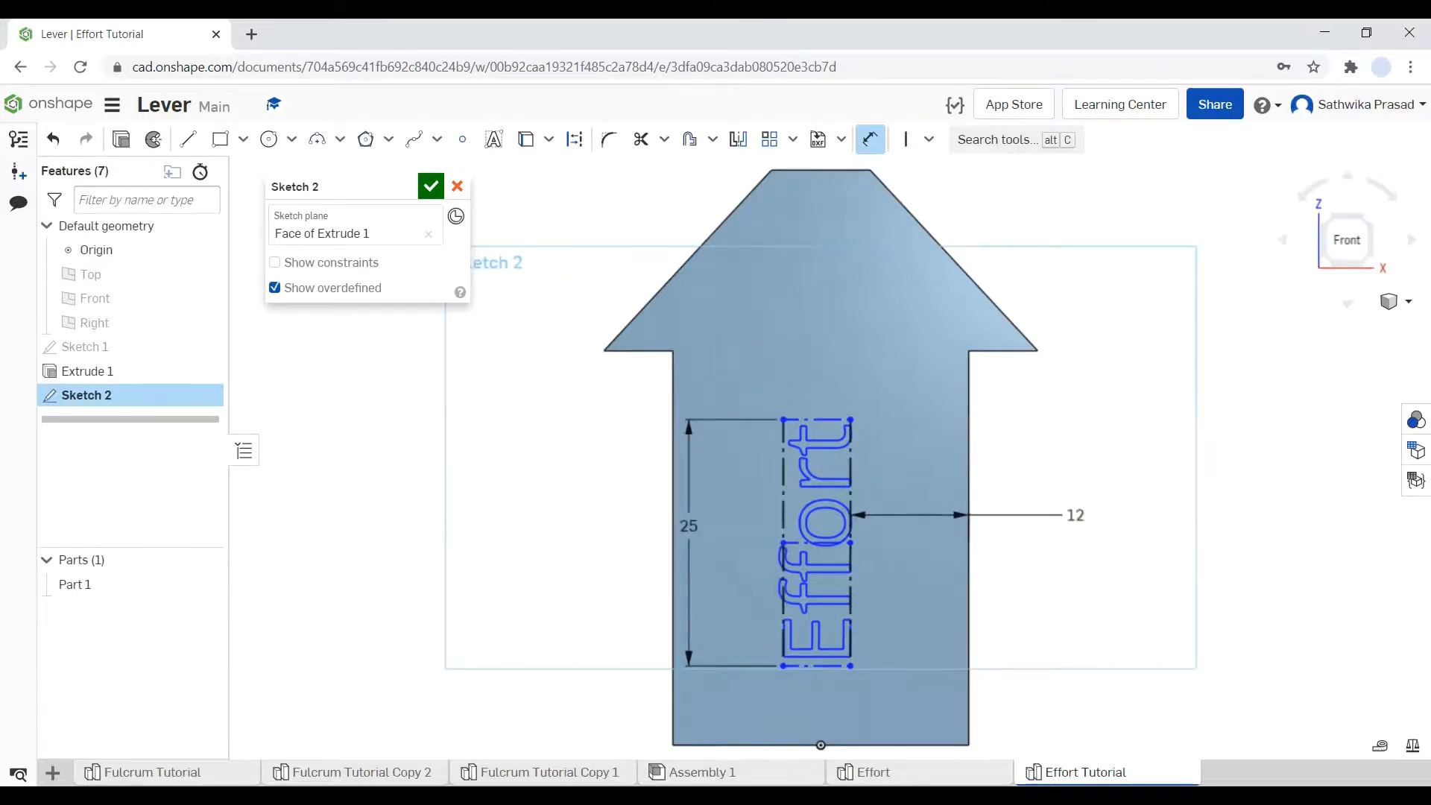
Step: Set the length of the Effort text box to 30 mm
double_click(687, 524)
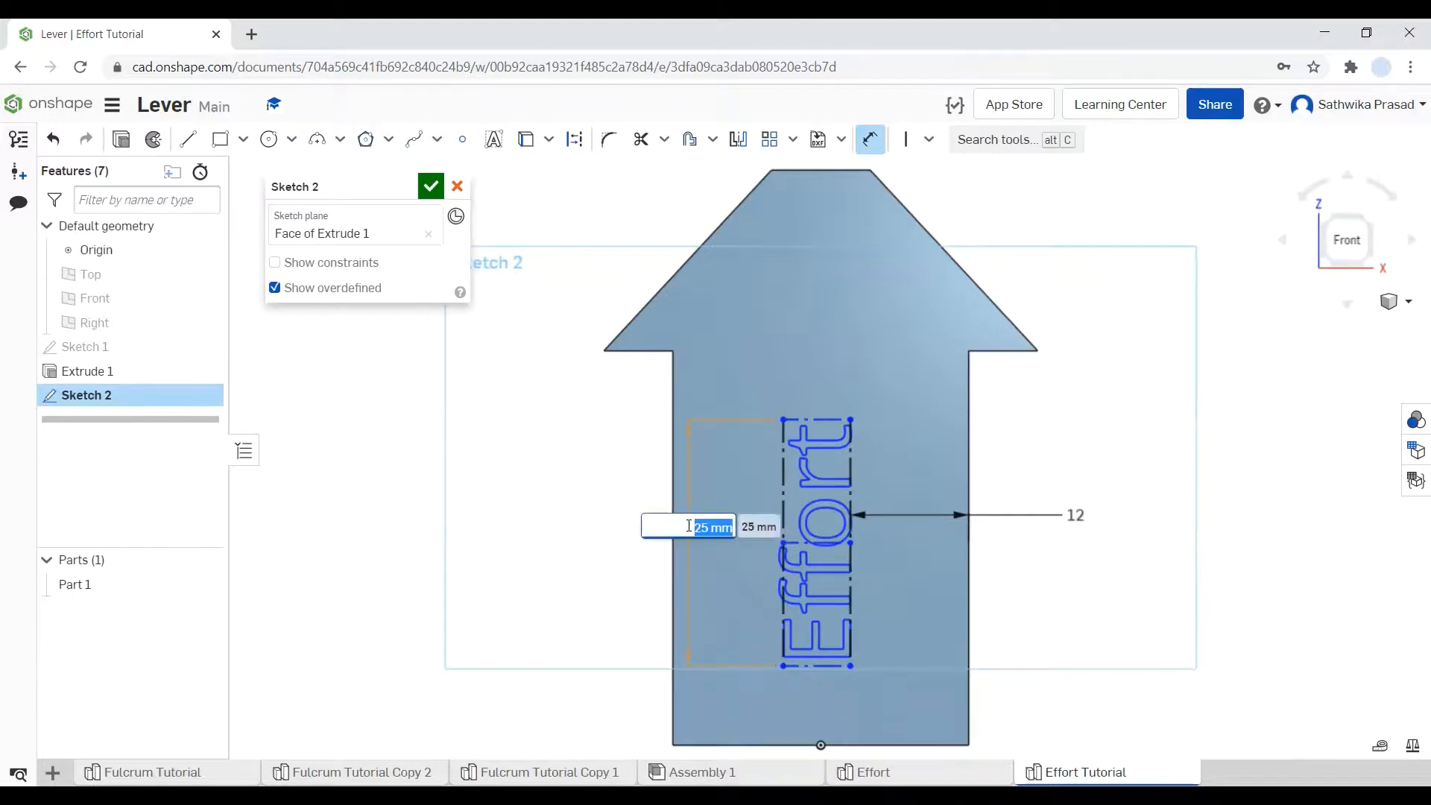
type("30")
key("Return")
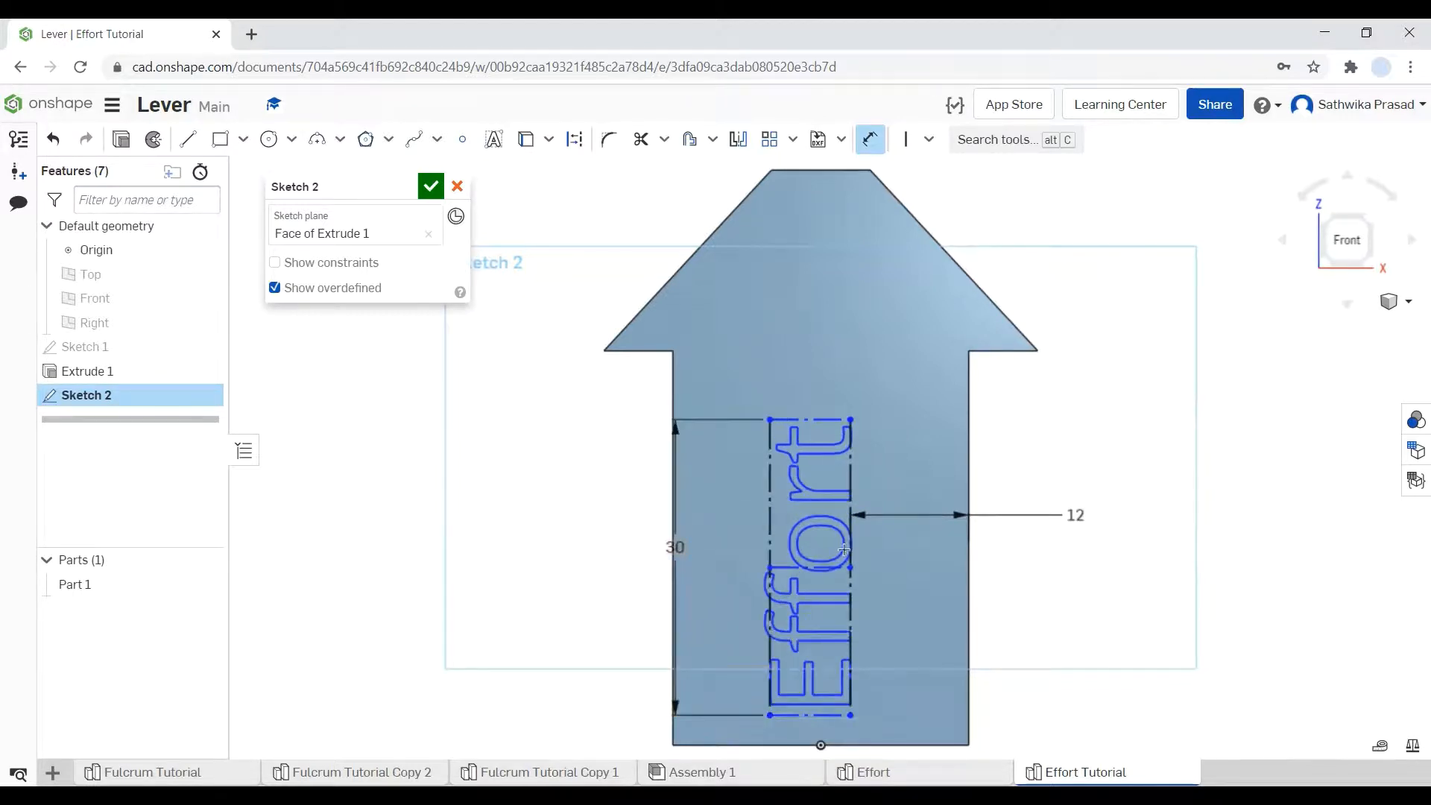
Step: Open Sketch 2 in the Effort part studio to check its text dimensions, and return to Effort Tutorial
left_click(868, 773)
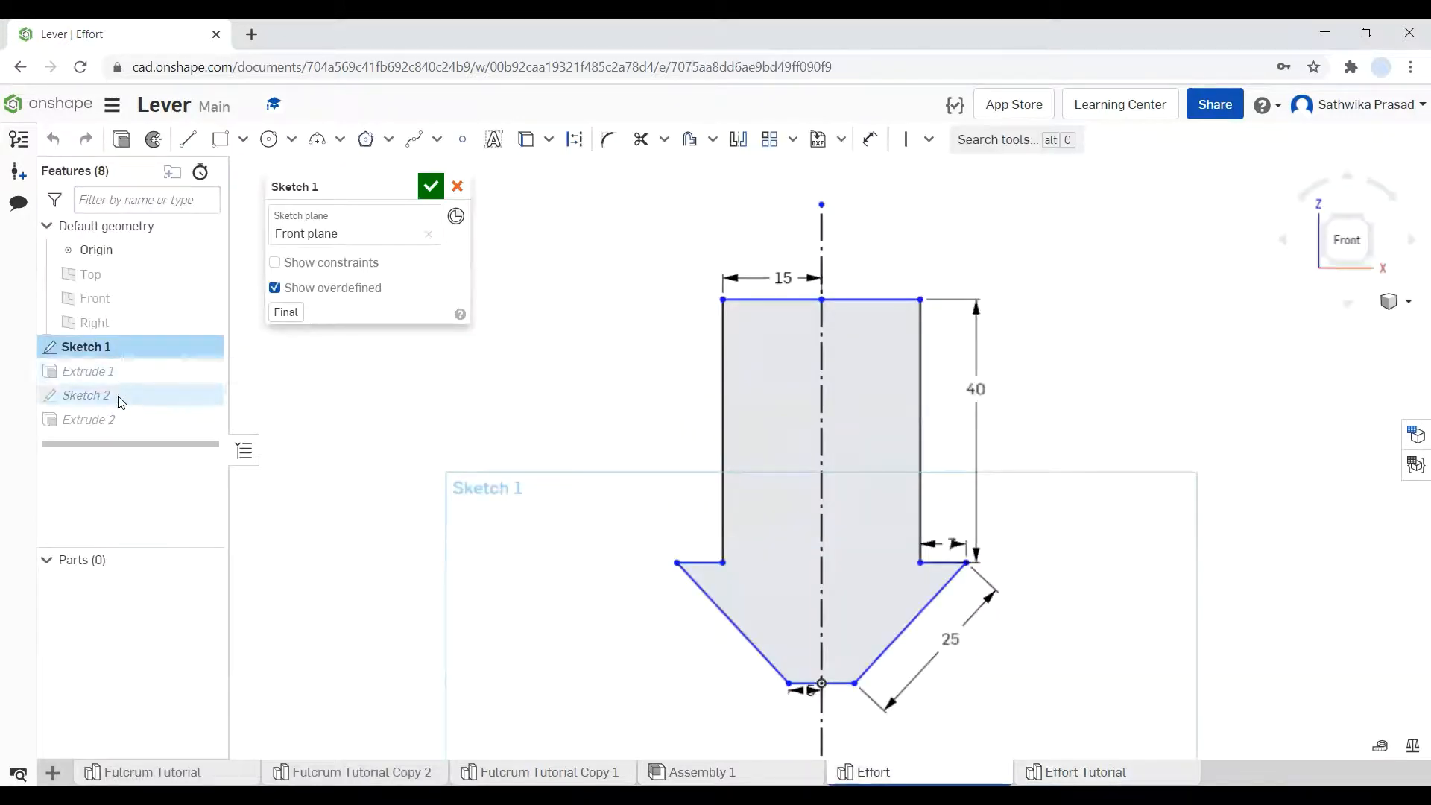
right_click(122, 396)
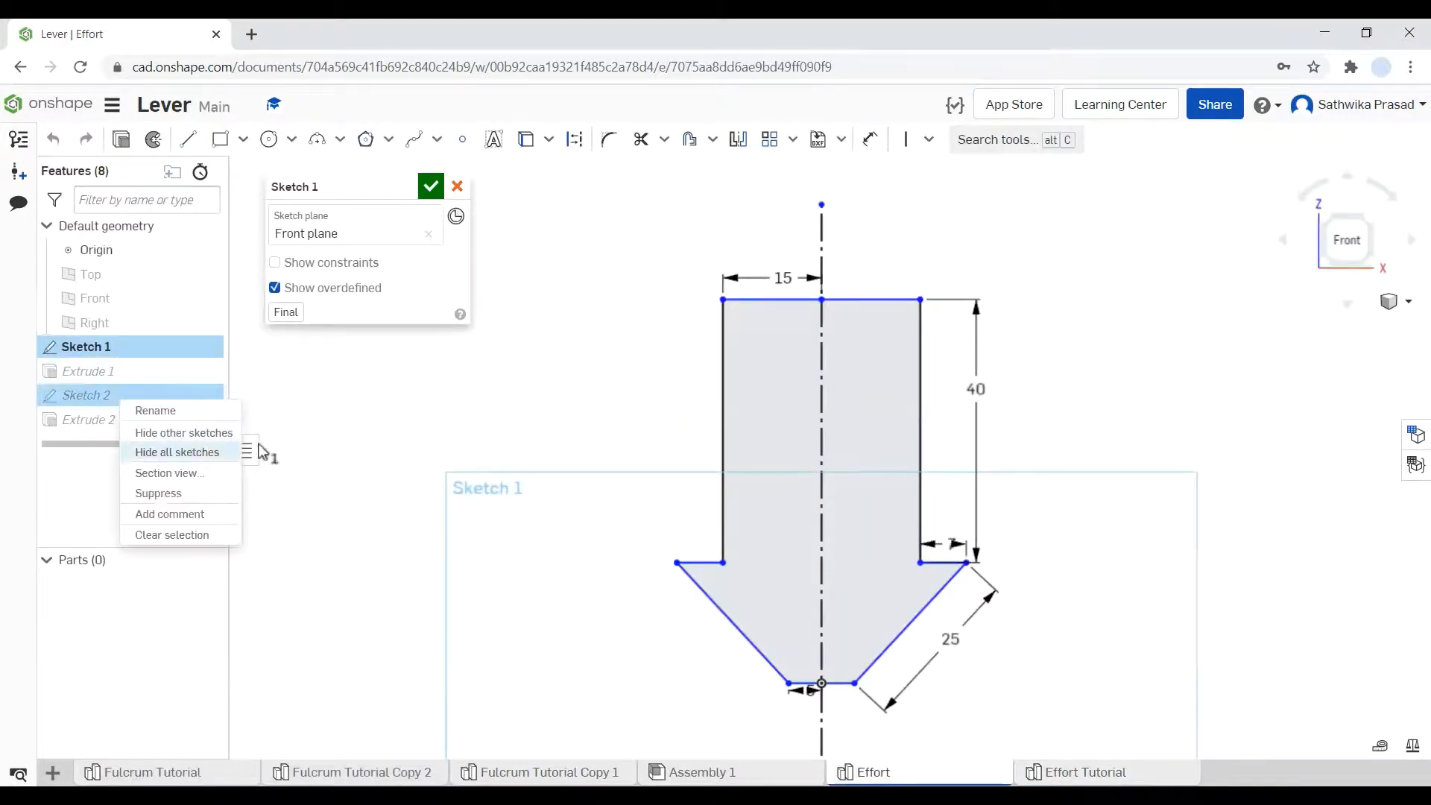
left_click(307, 448)
left_click(430, 185)
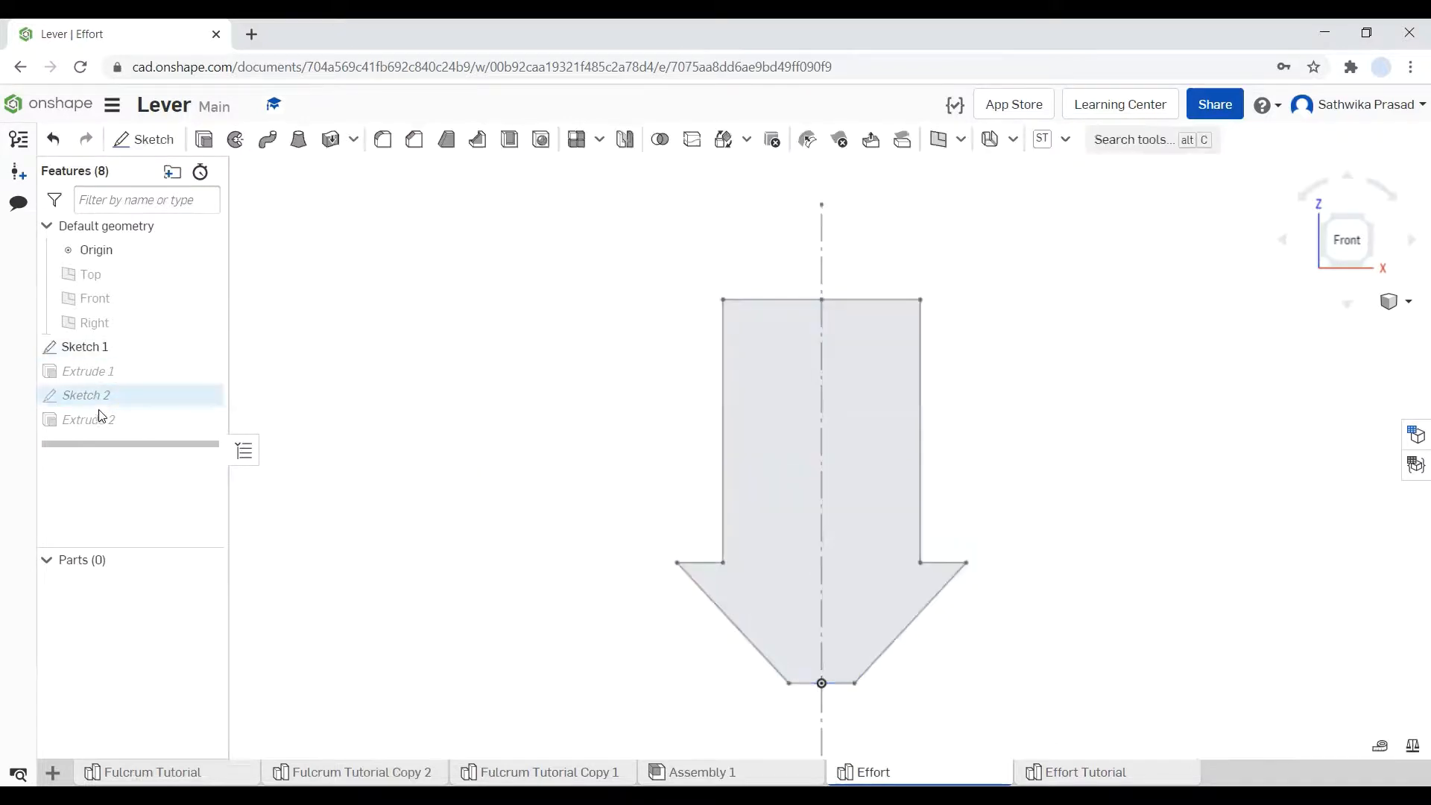
right_click(123, 399)
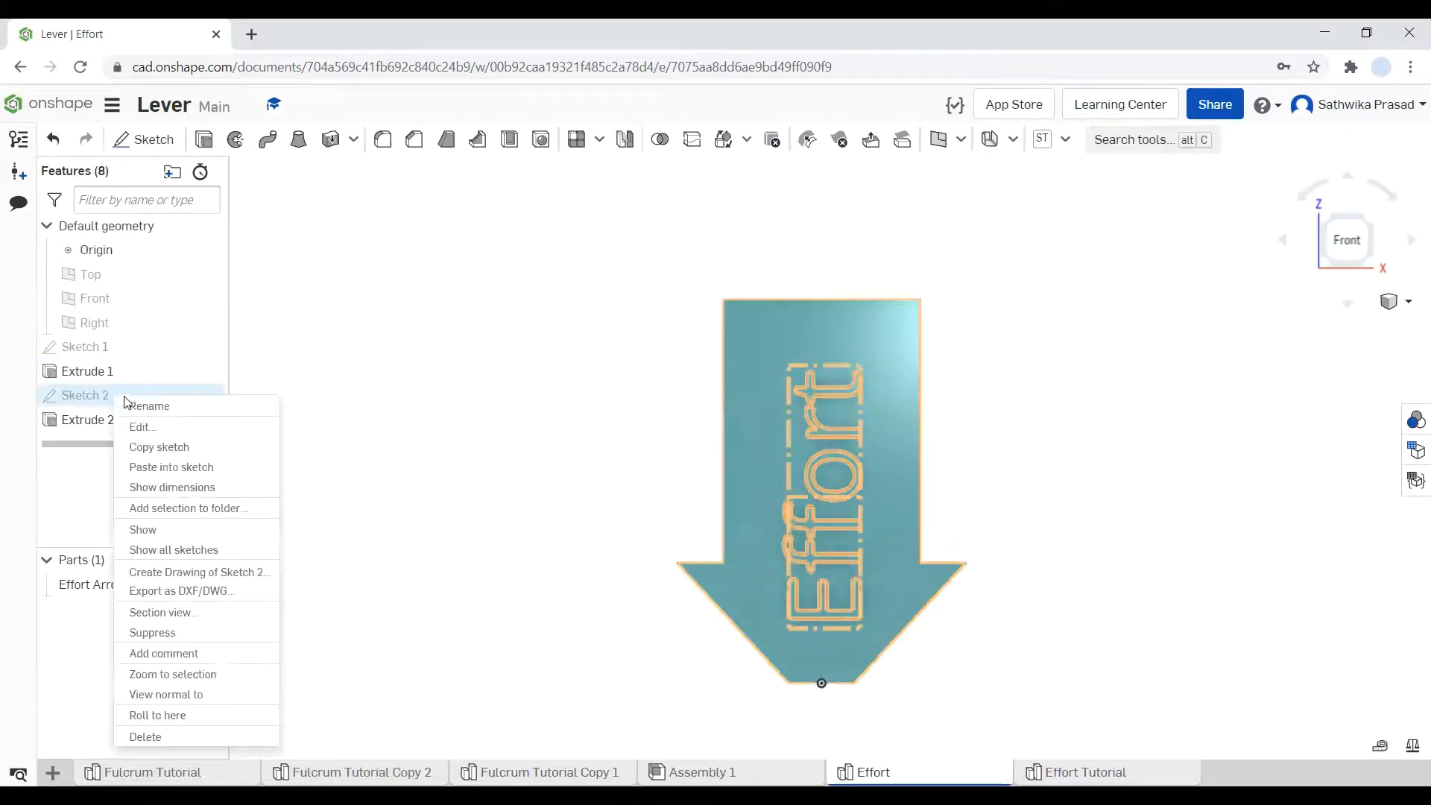
left_click(197, 427)
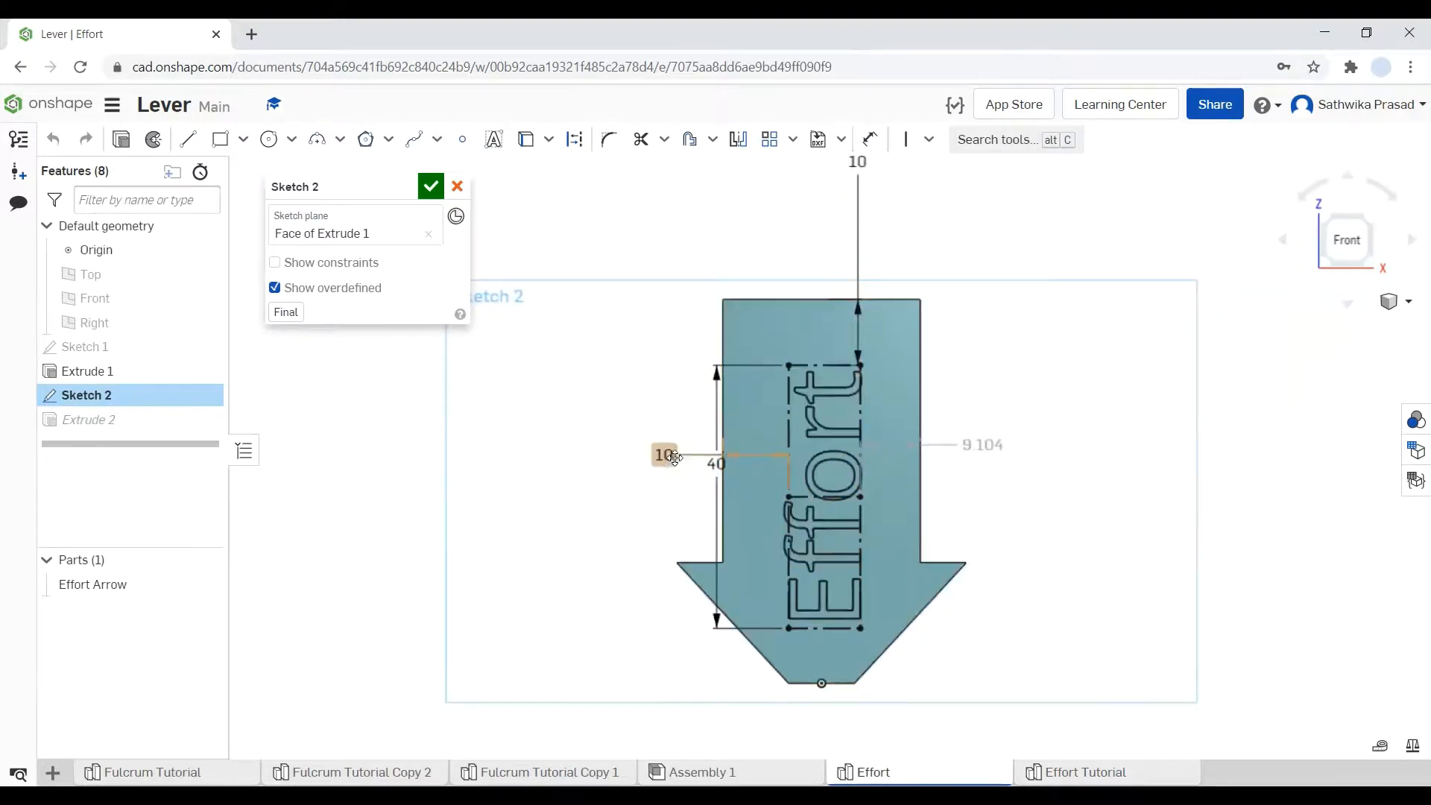
left_click(1077, 772)
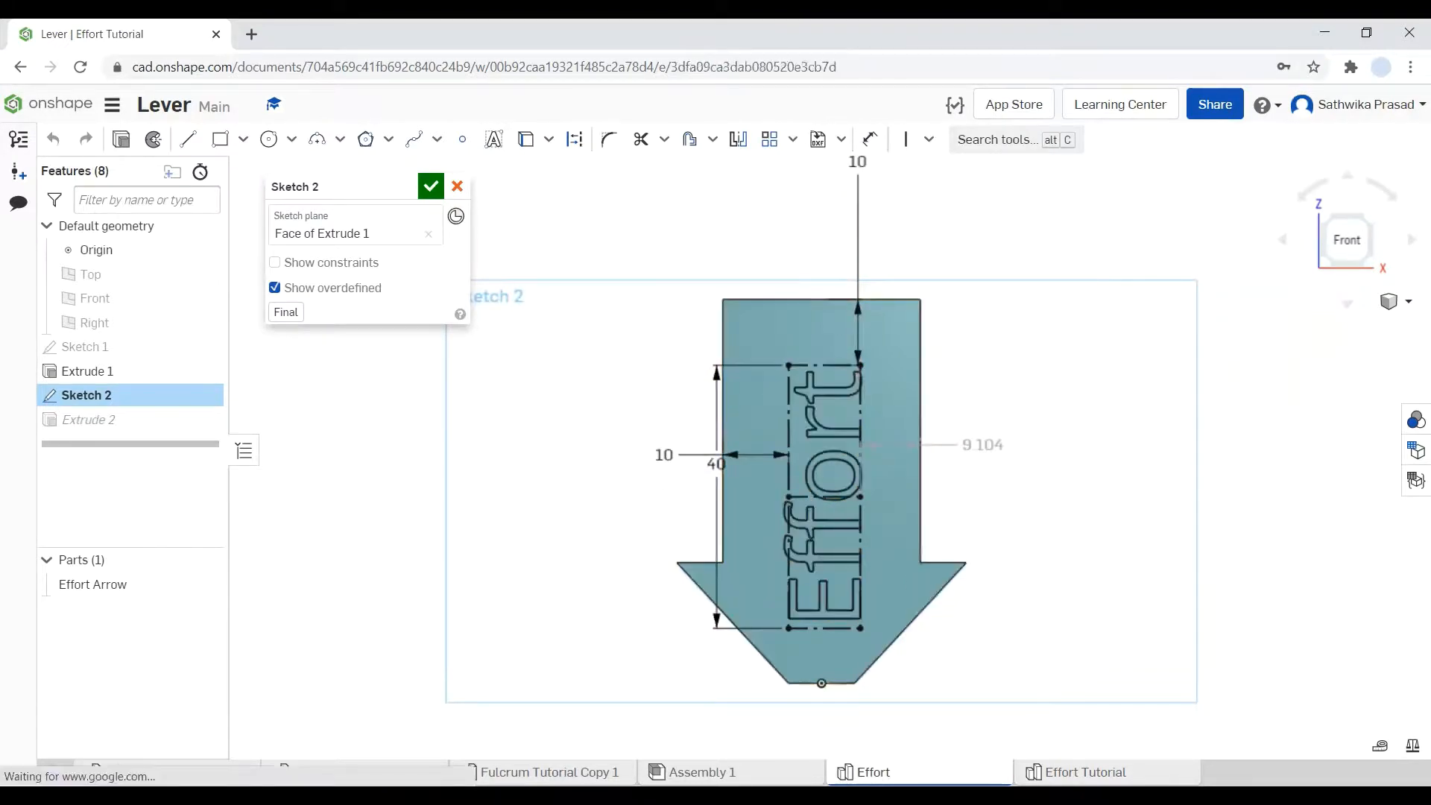
Step: Set the distance between the text's baseline and the arrow shaft's right edge to 10 mm
double_click(1076, 514)
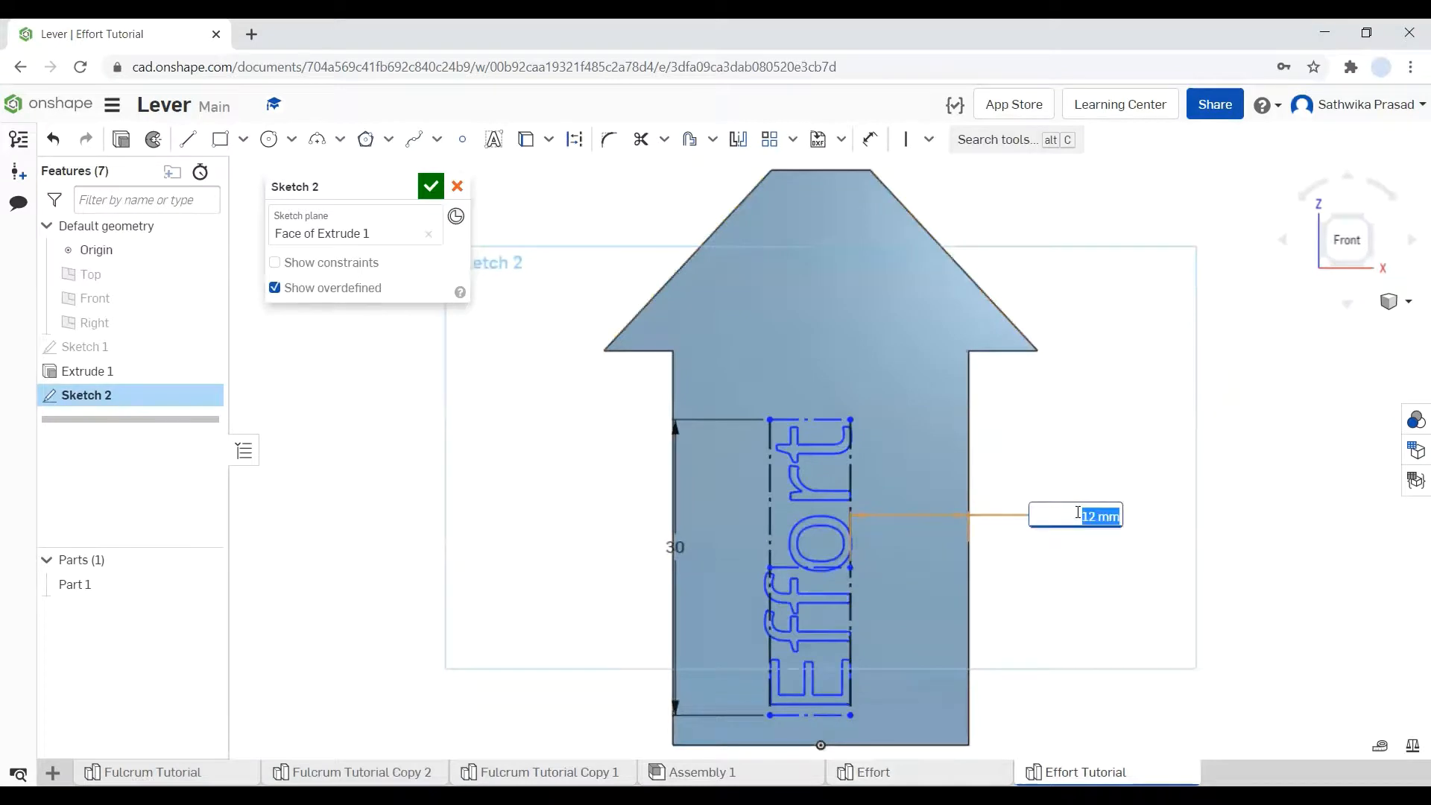
type("10")
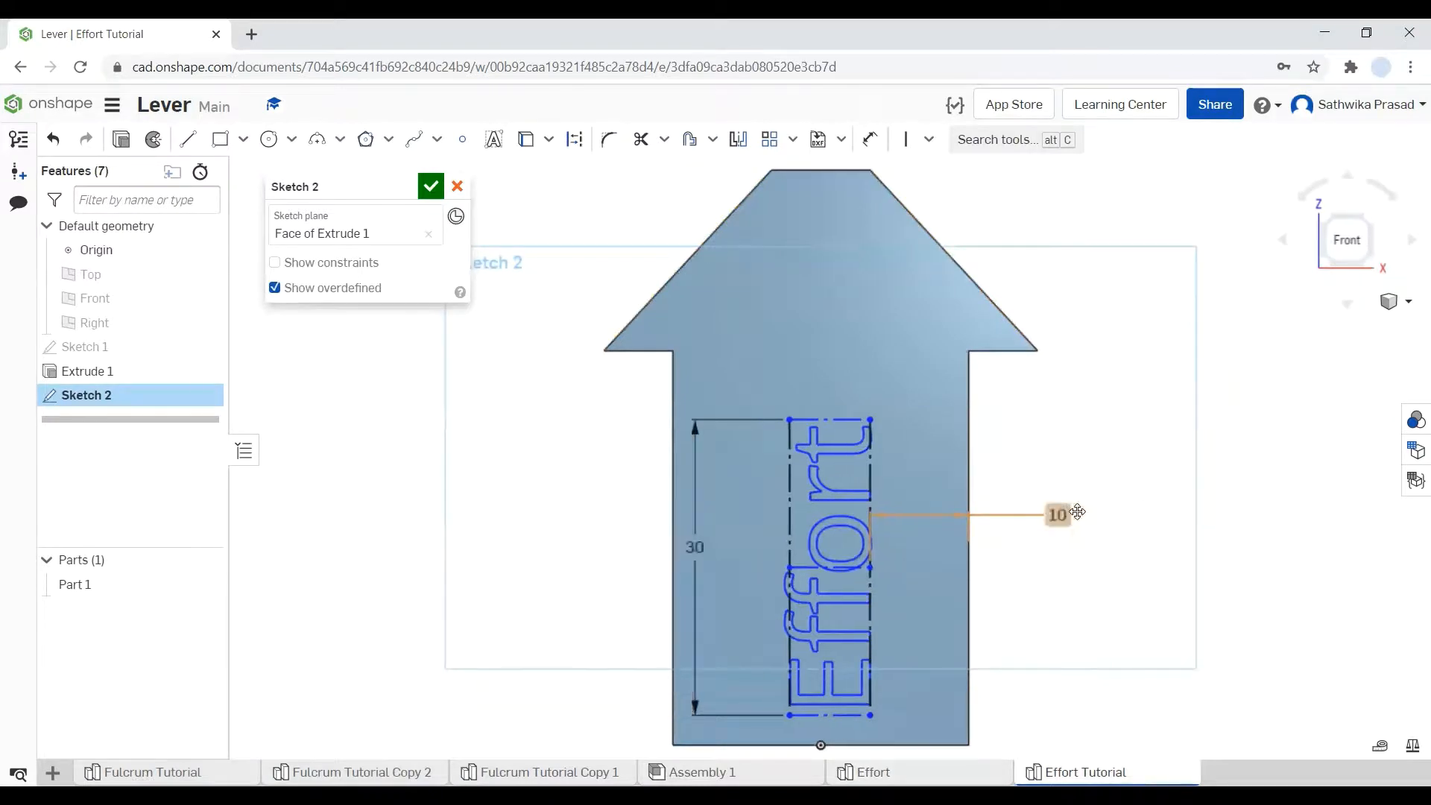
key("Return")
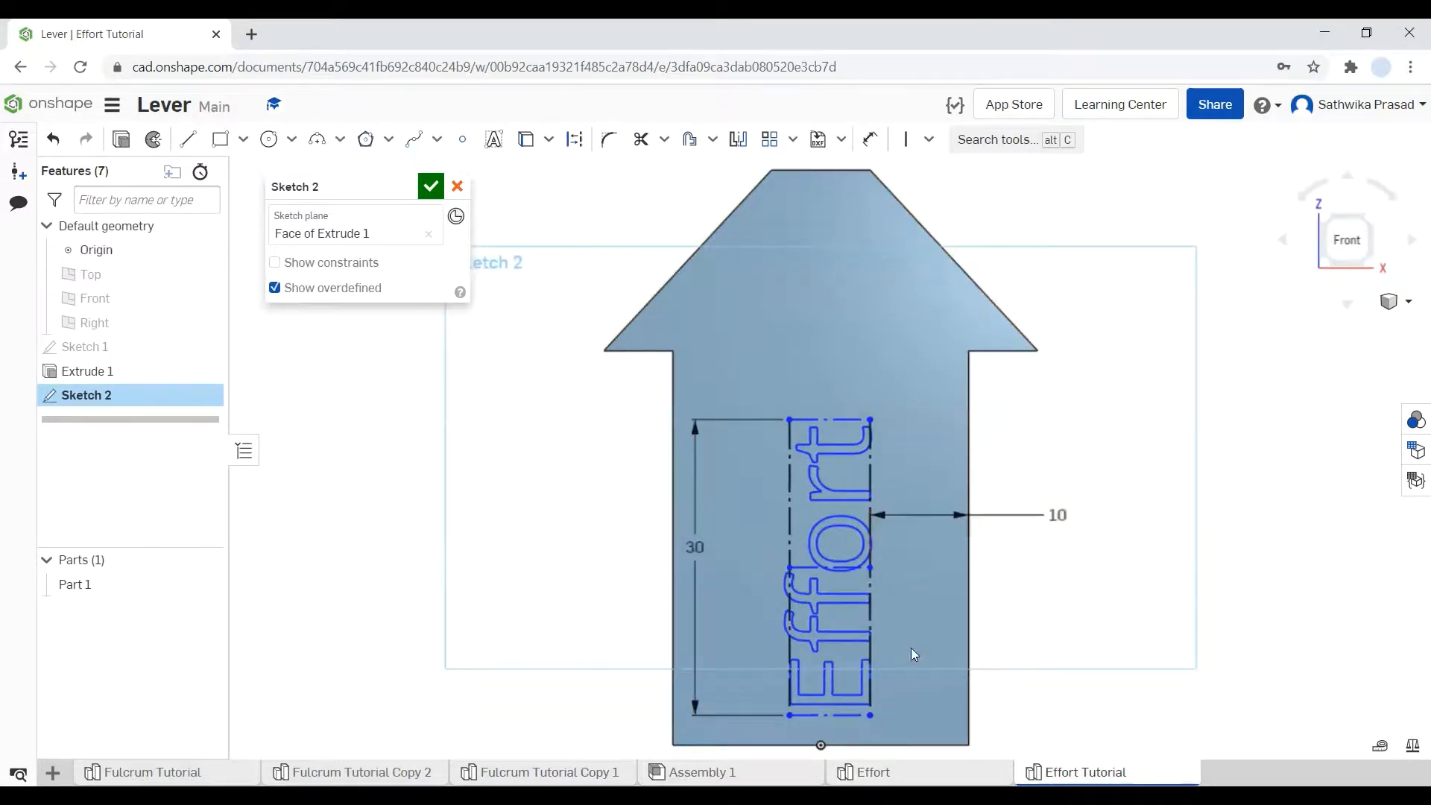
Step: Dimension the distance from the text box's lower edge to the arrow's base as 10 mm
left_click(870, 139)
left_click(845, 715)
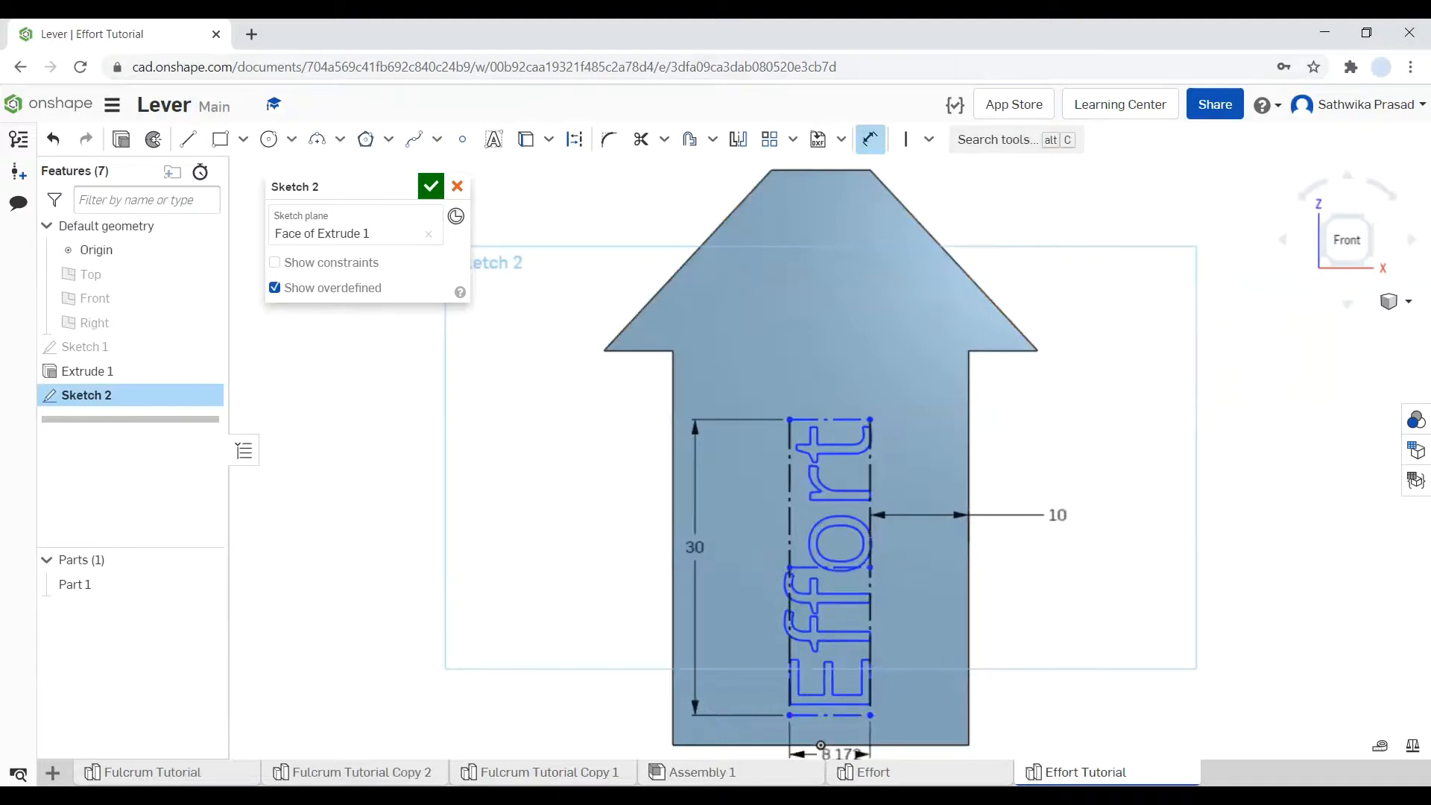
left_click(847, 746)
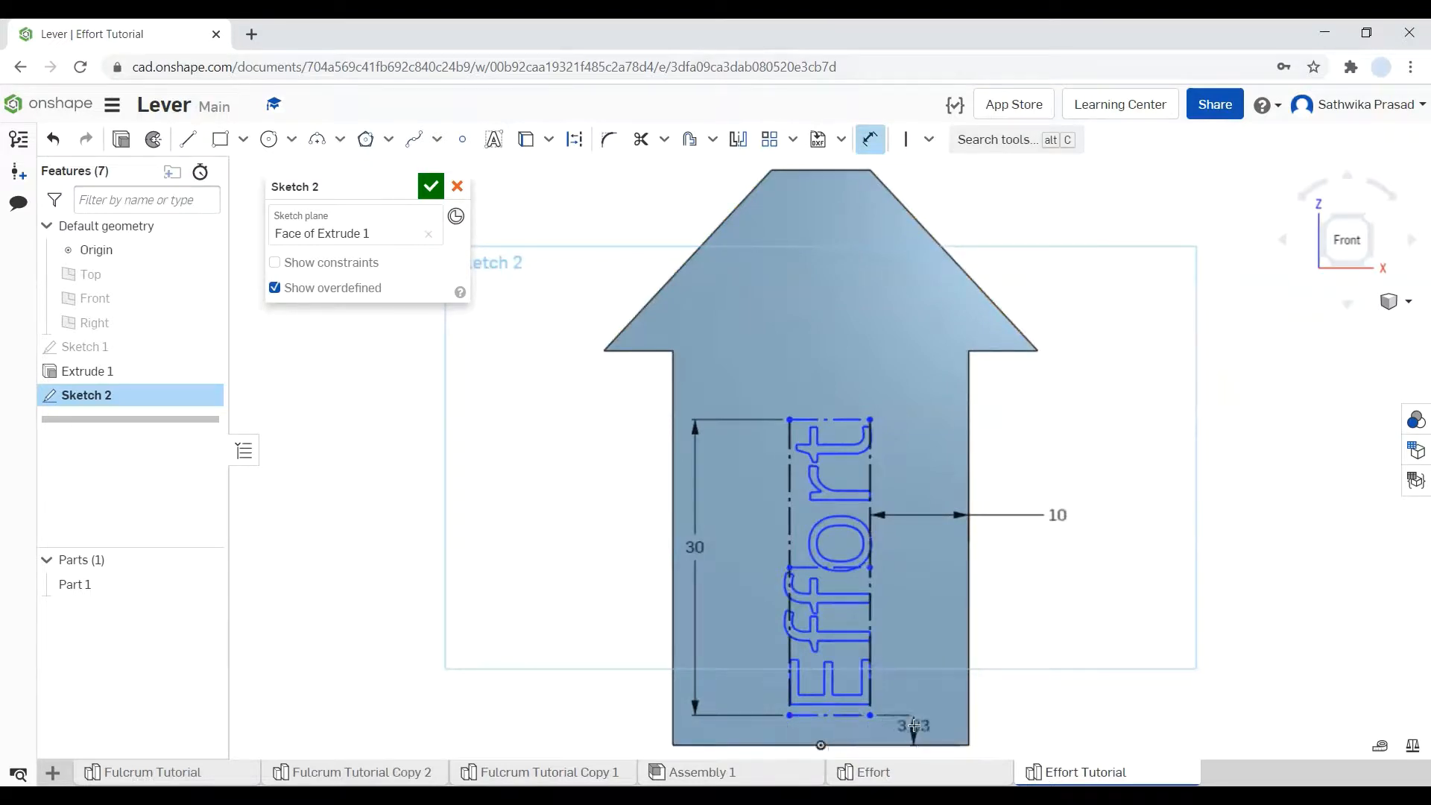
left_click(917, 727)
type("10")
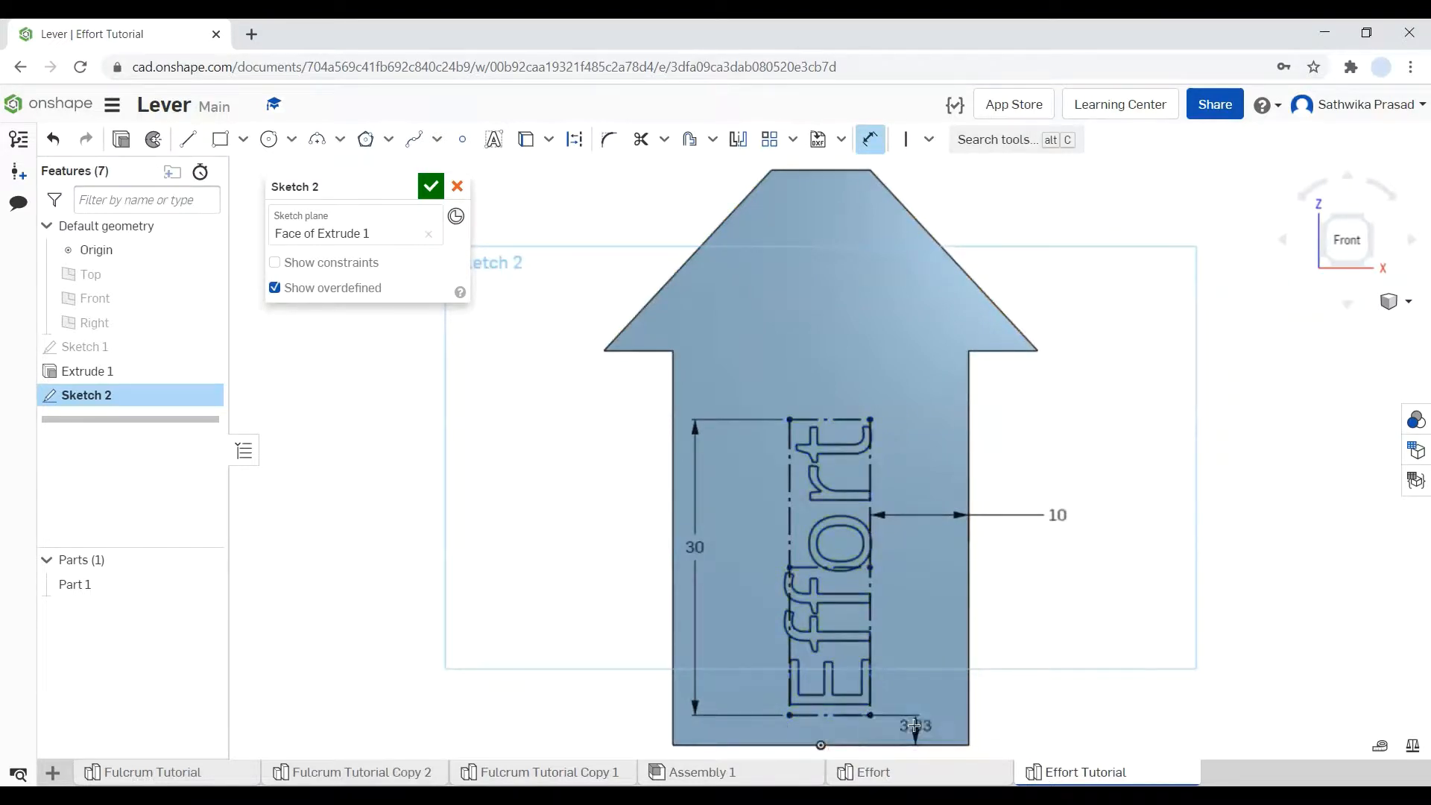
key("Return")
Step: Set the length of the Effort text box to 40 mm
double_click(693, 475)
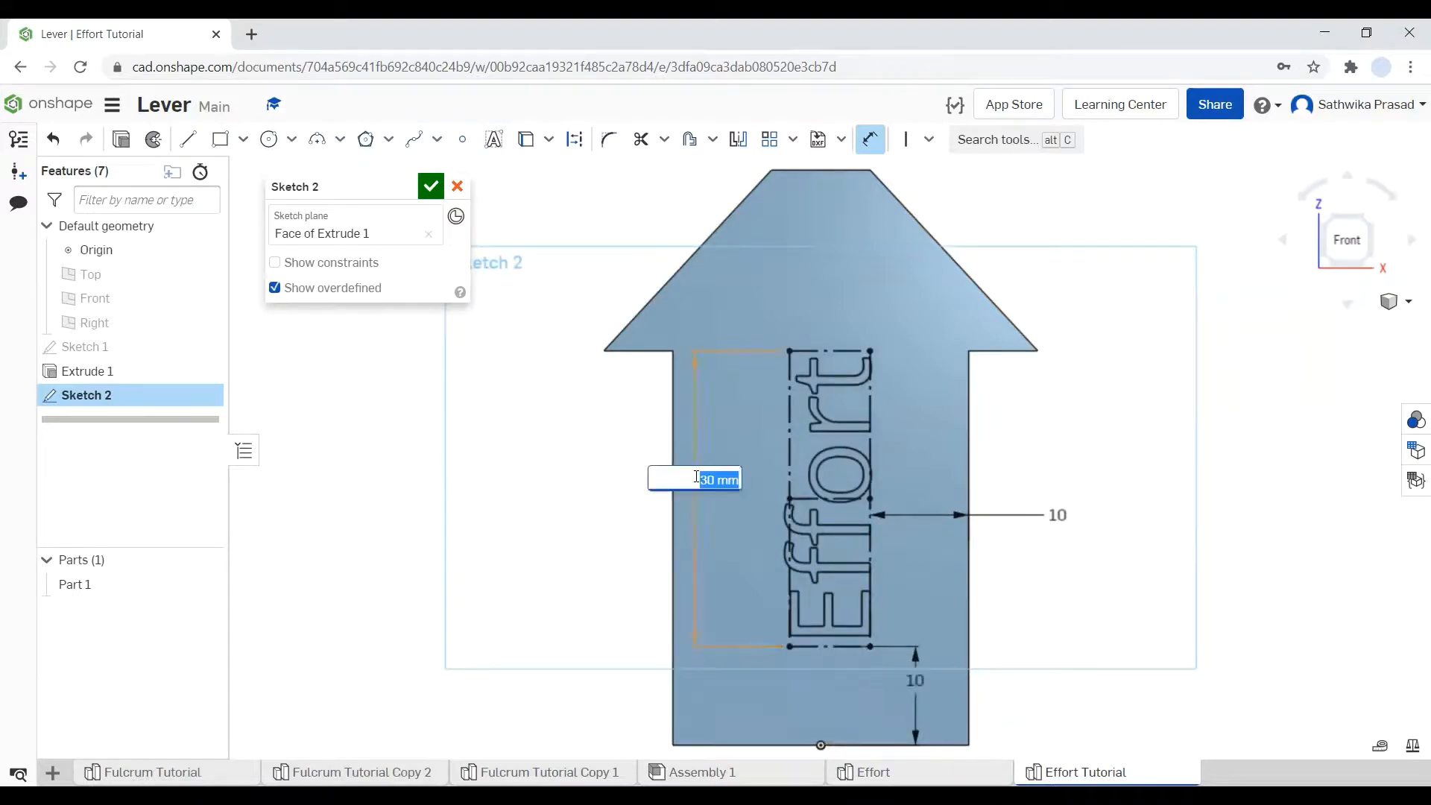
type("40")
key("Return")
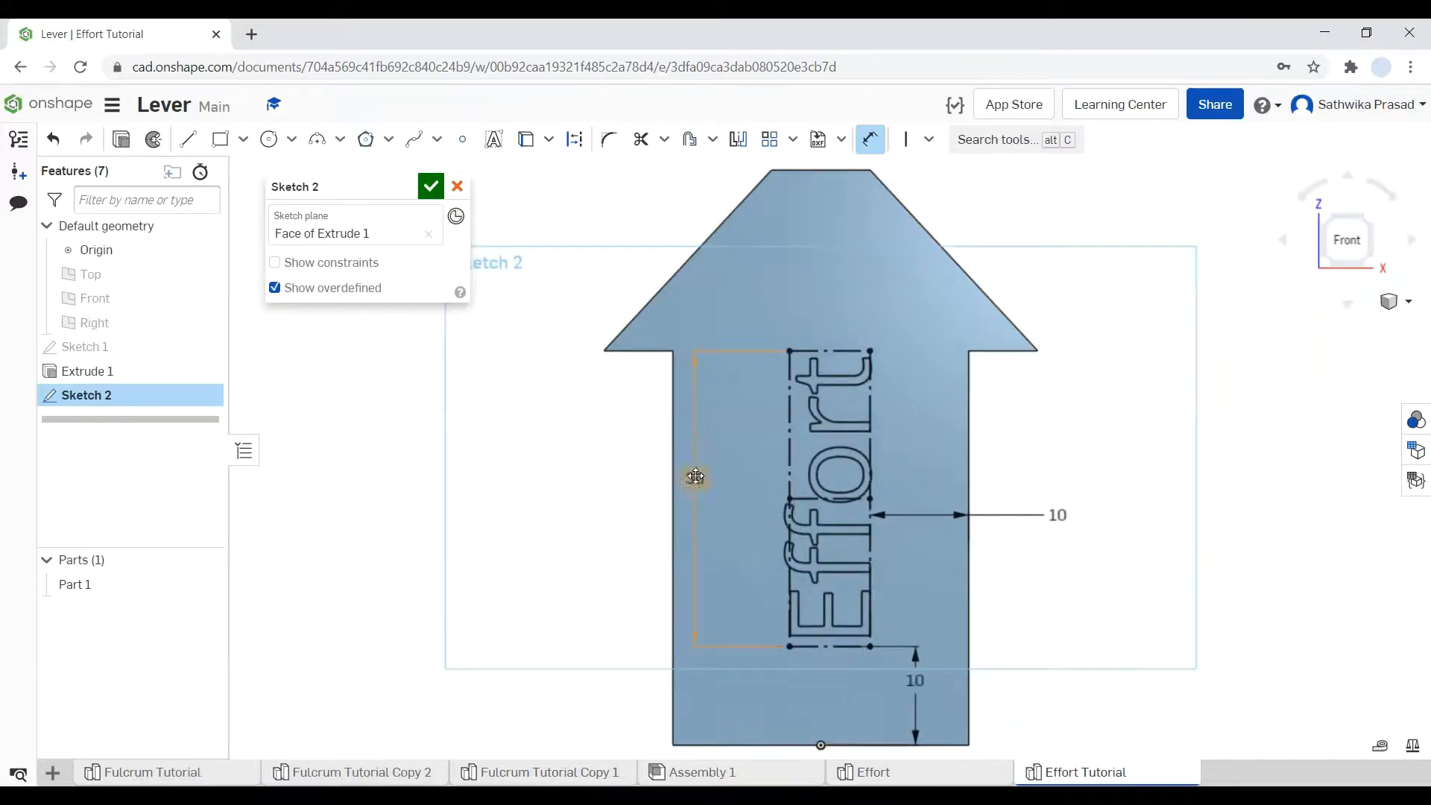
scroll(958, 623, "down", 2)
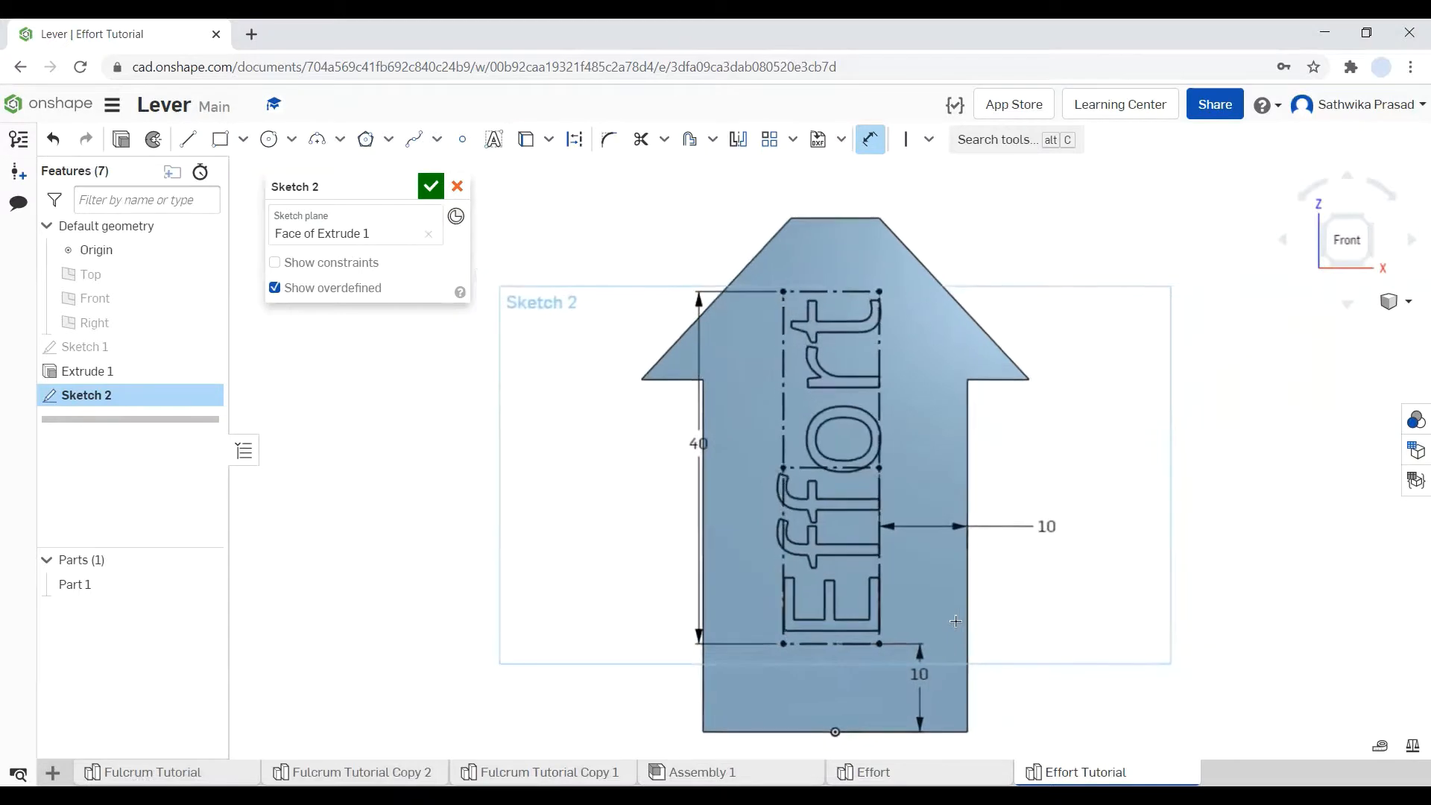
Step: Look at the Effort part studio for comparison, return to Effort Tutorial, and finish the text sketch
left_click(874, 773)
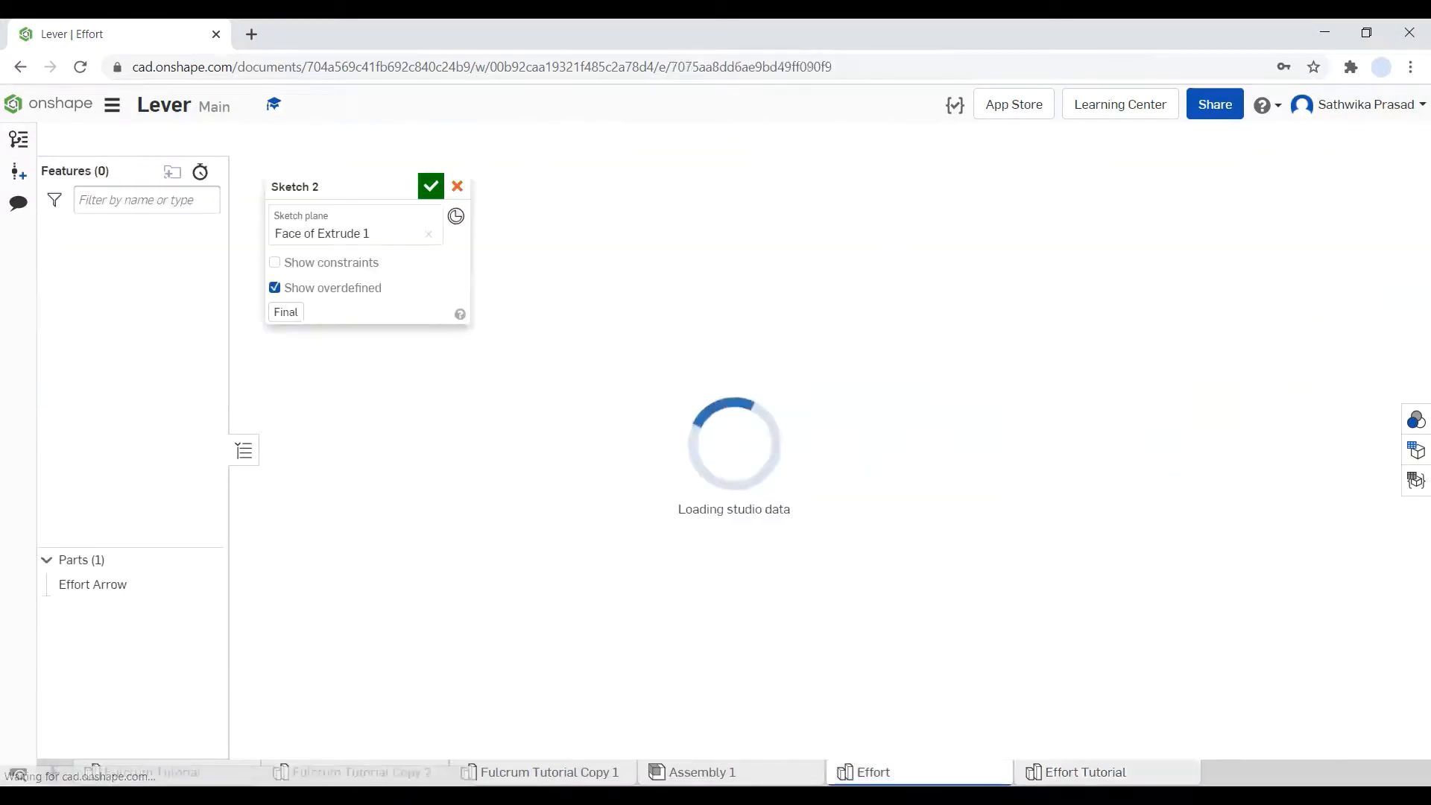
left_click(1086, 773)
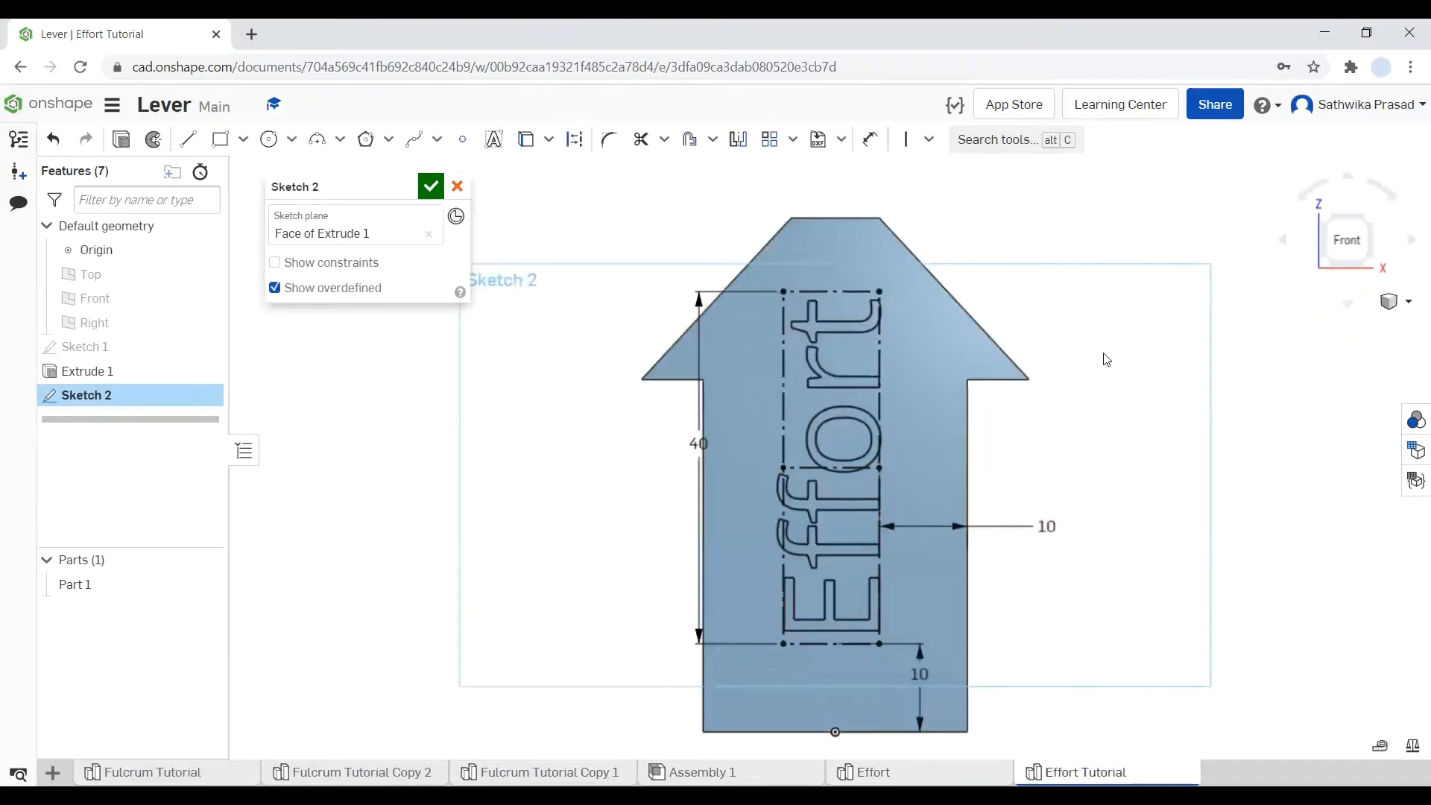
left_click(427, 193)
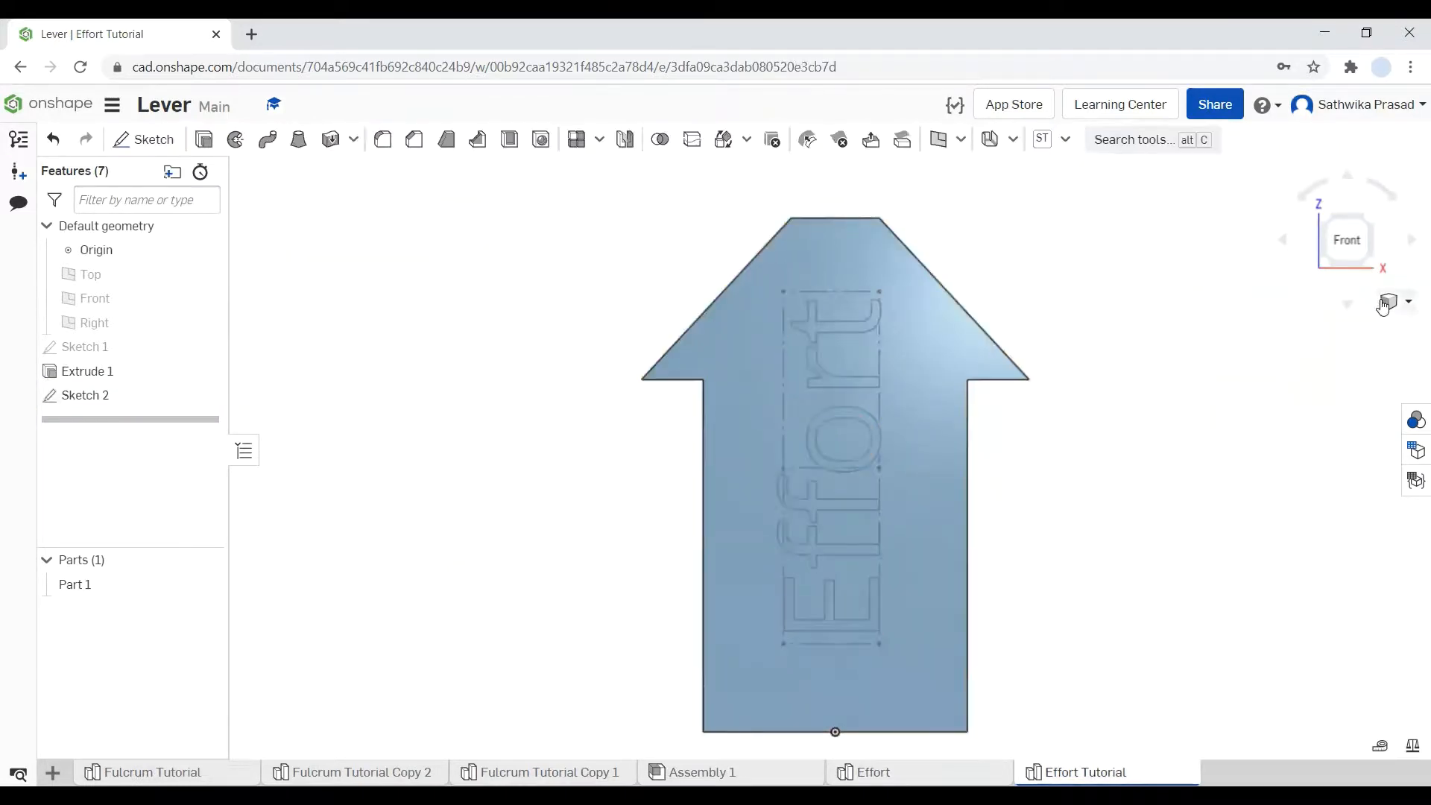
Step: Extrude the Effort text sketch outward from the arrow's front face by 3 mm, adding it to Part 1
left_click(1391, 302)
left_click(1369, 323)
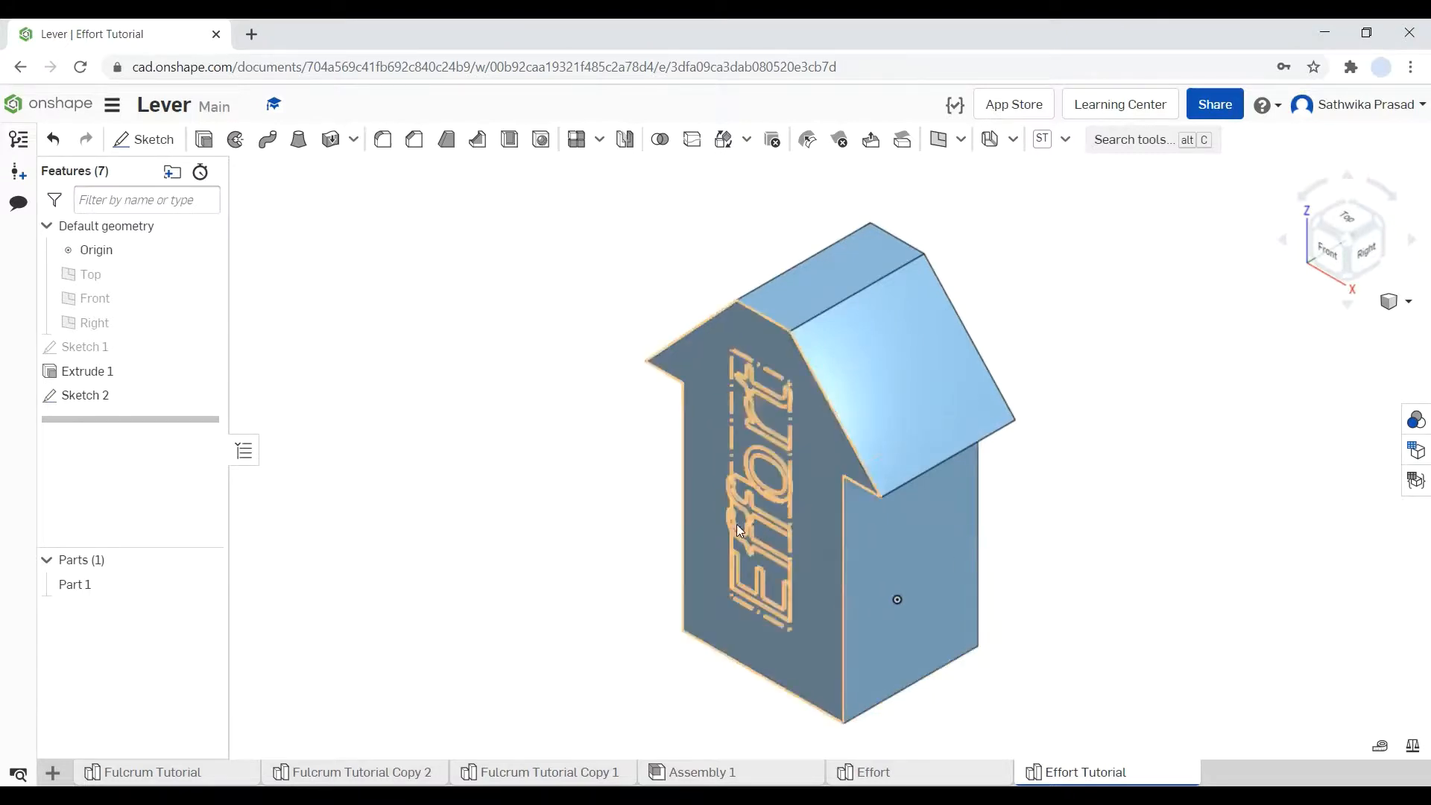
left_click(763, 514)
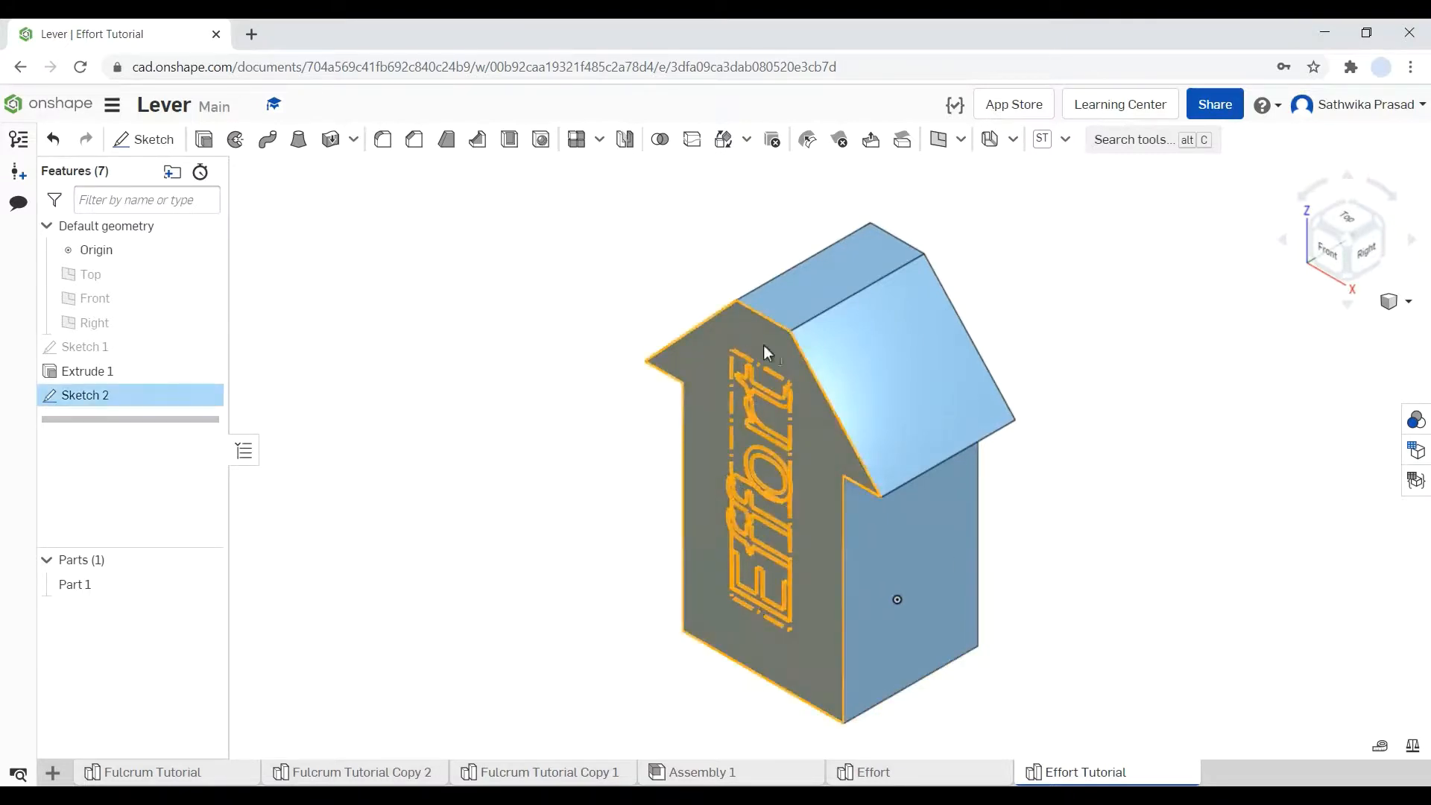
left_click(1081, 669)
left_click(814, 510)
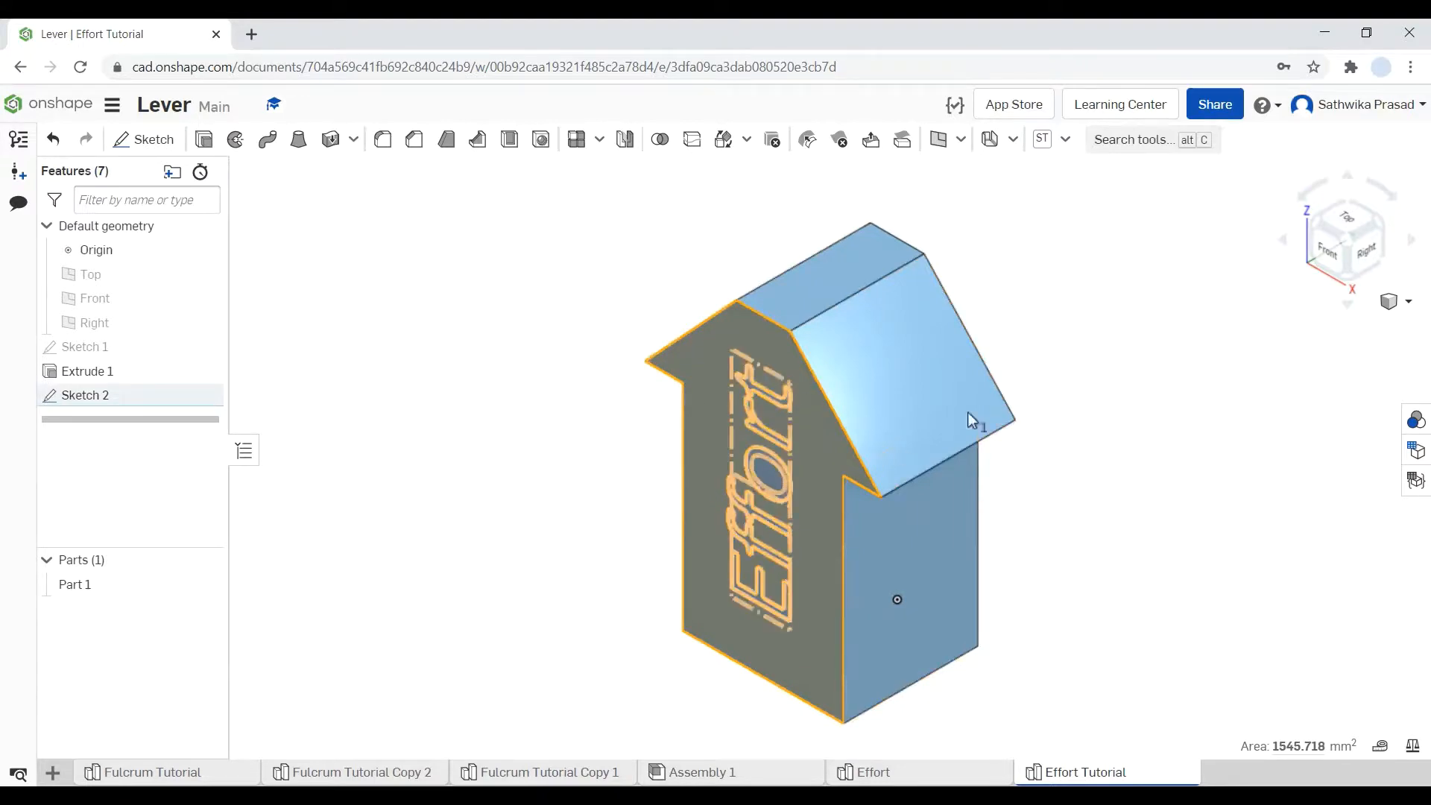
left_click(1125, 500)
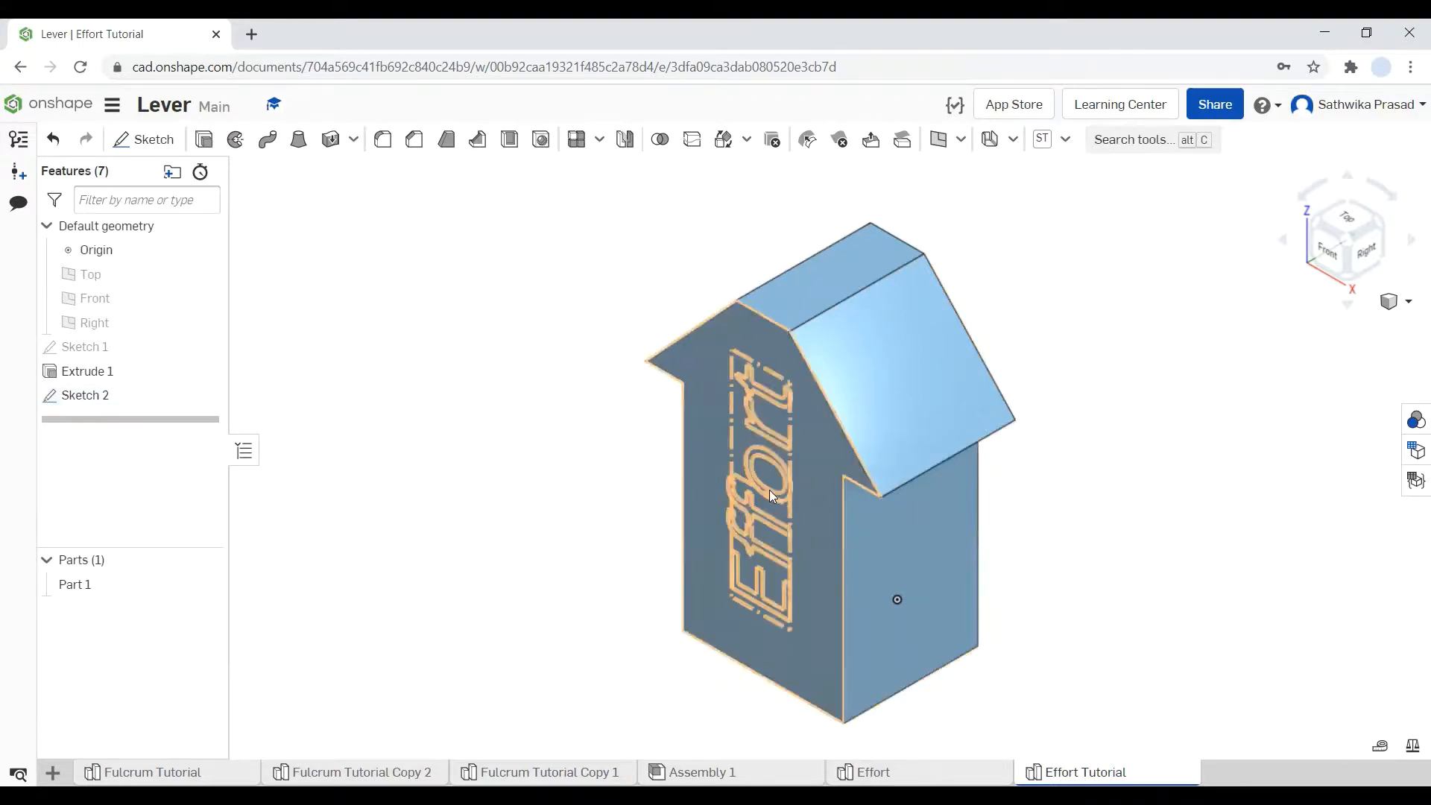
left_click(767, 486)
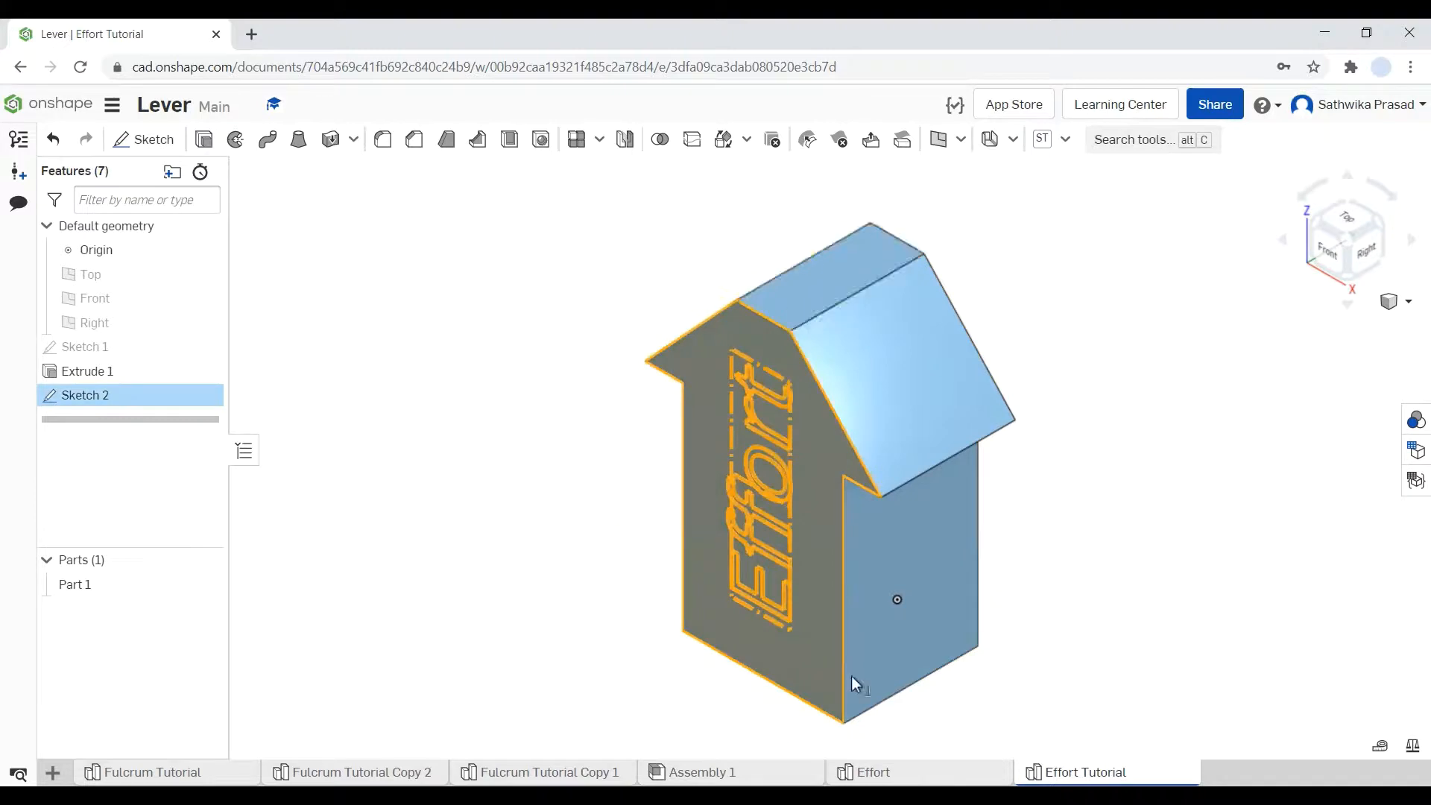
left_click(202, 142)
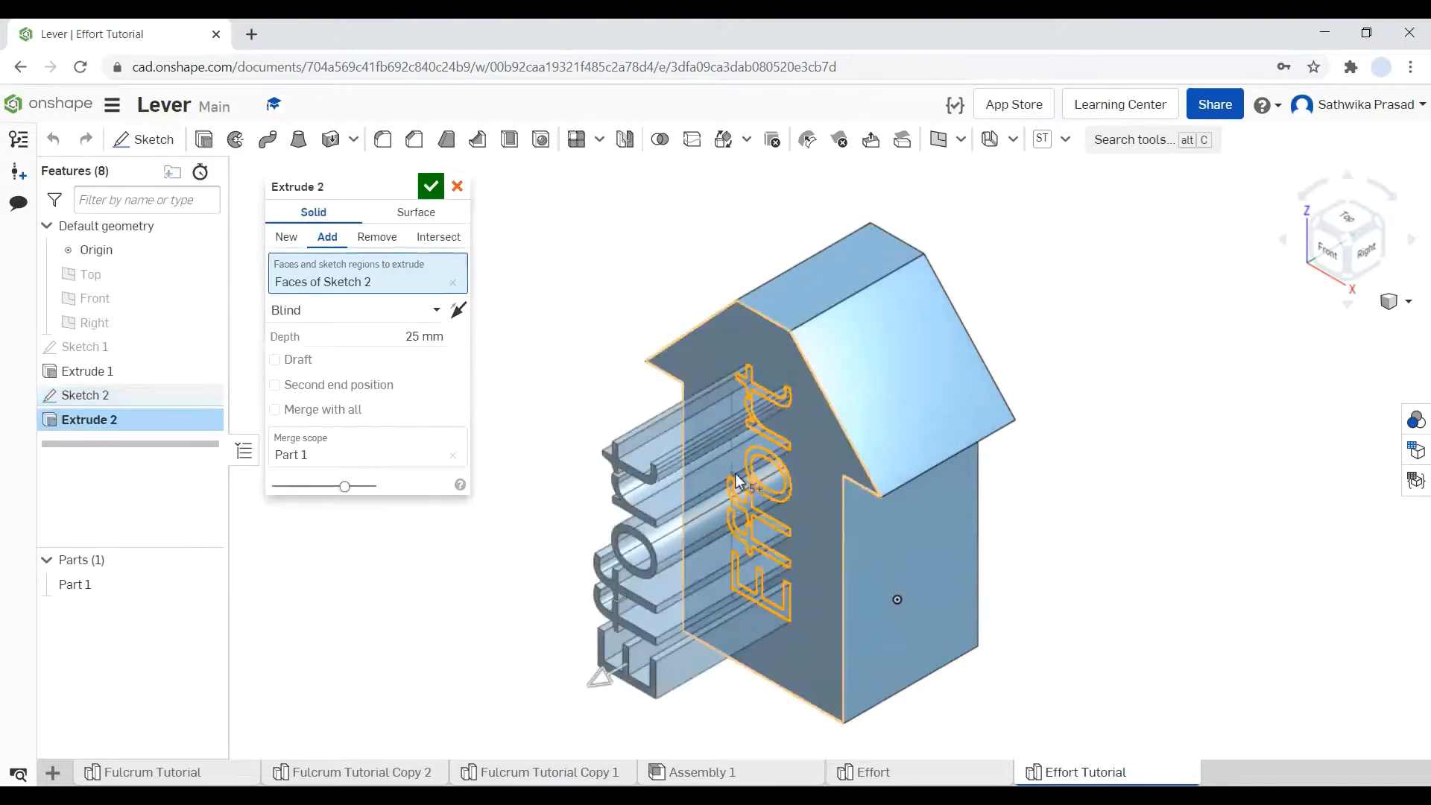
left_click(434, 336)
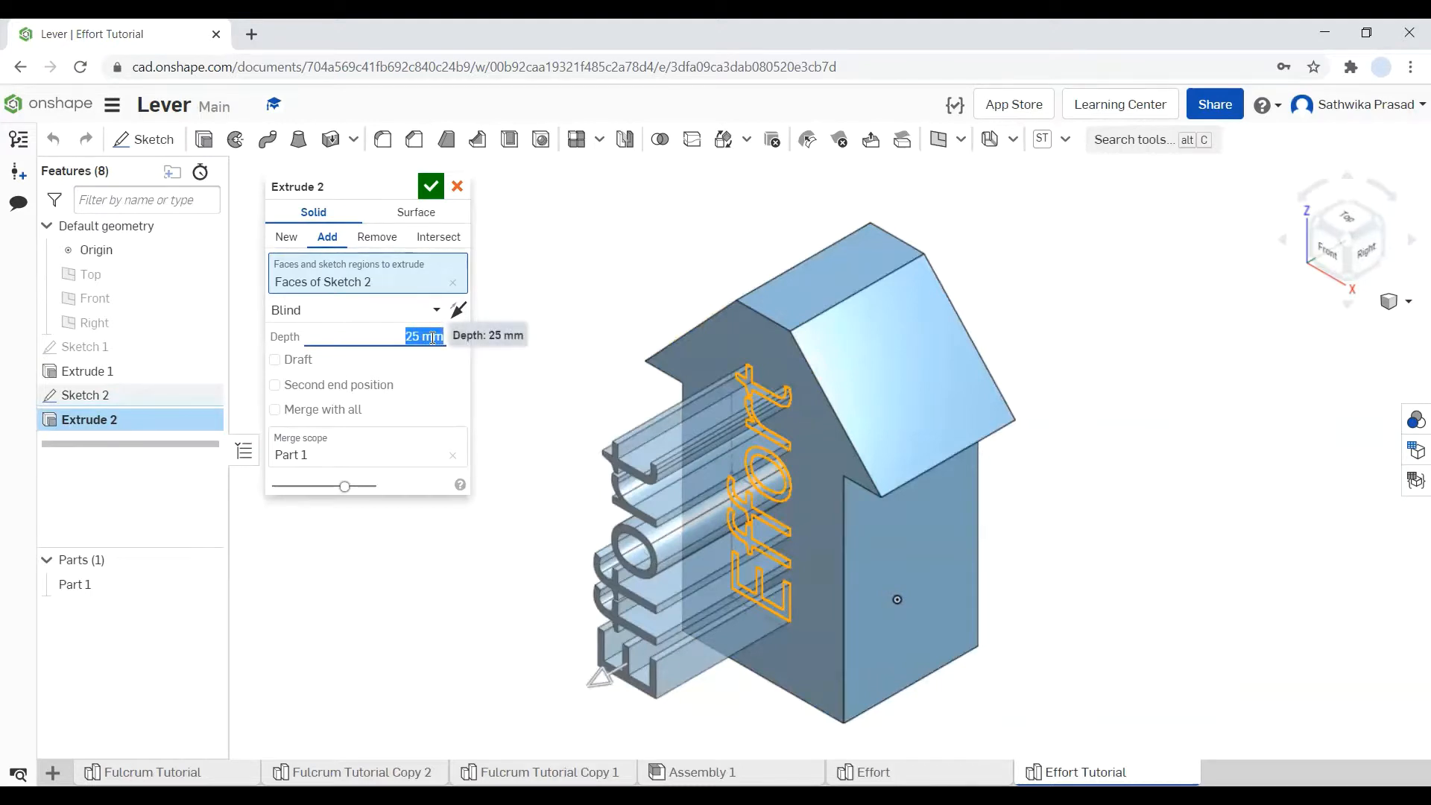
type("3 mm")
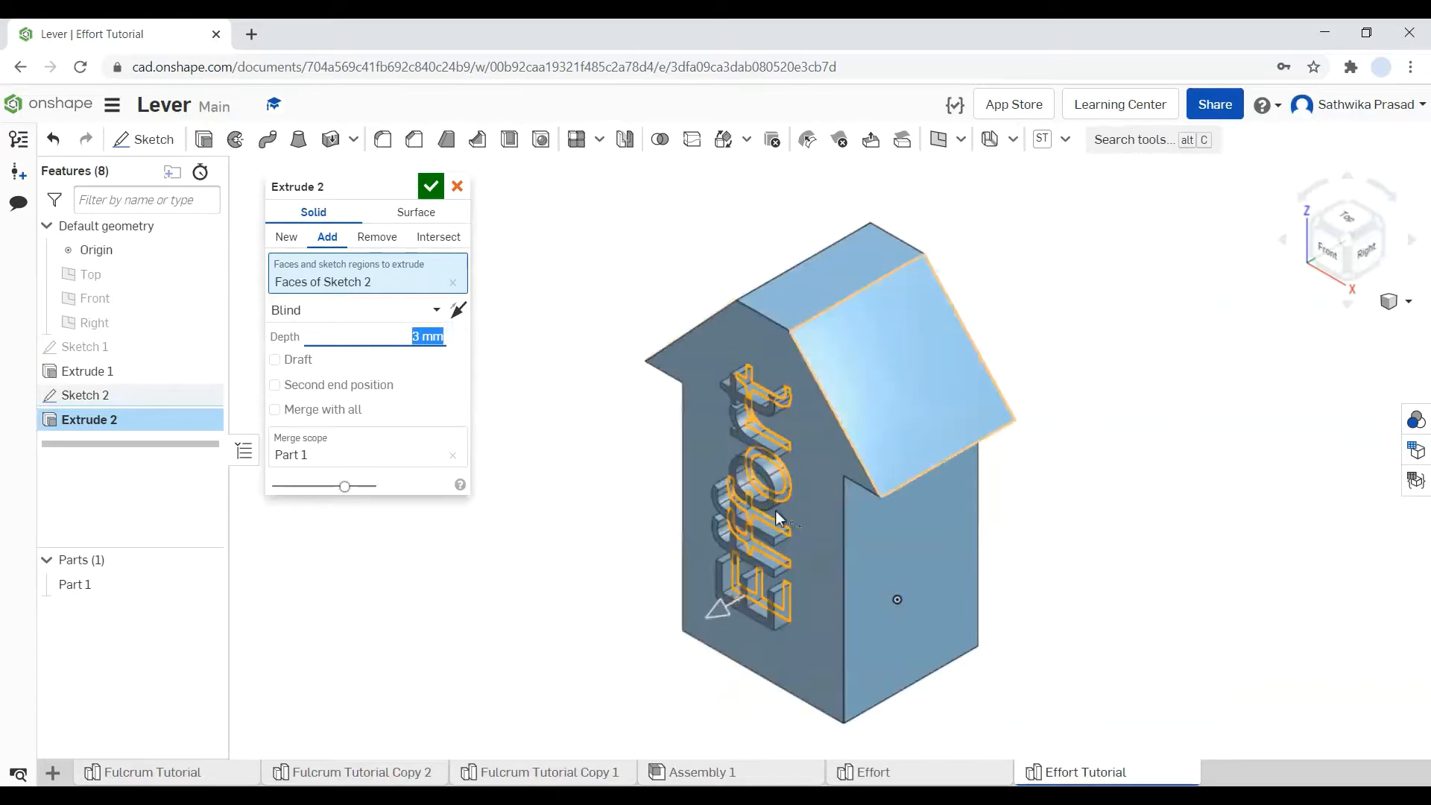
left_click(430, 185)
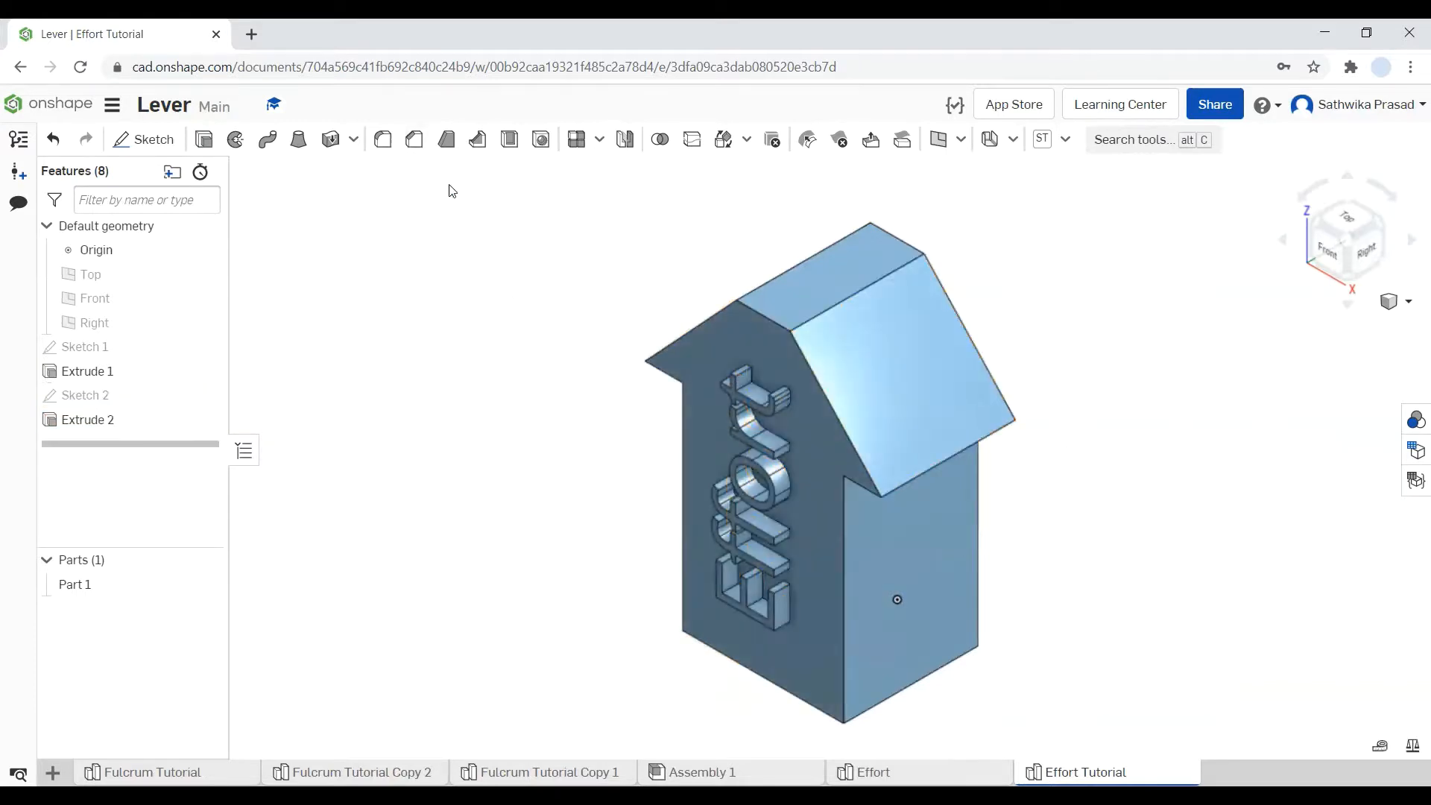
Step: Rename Part 1 as Effort Arrow
left_click(1395, 303)
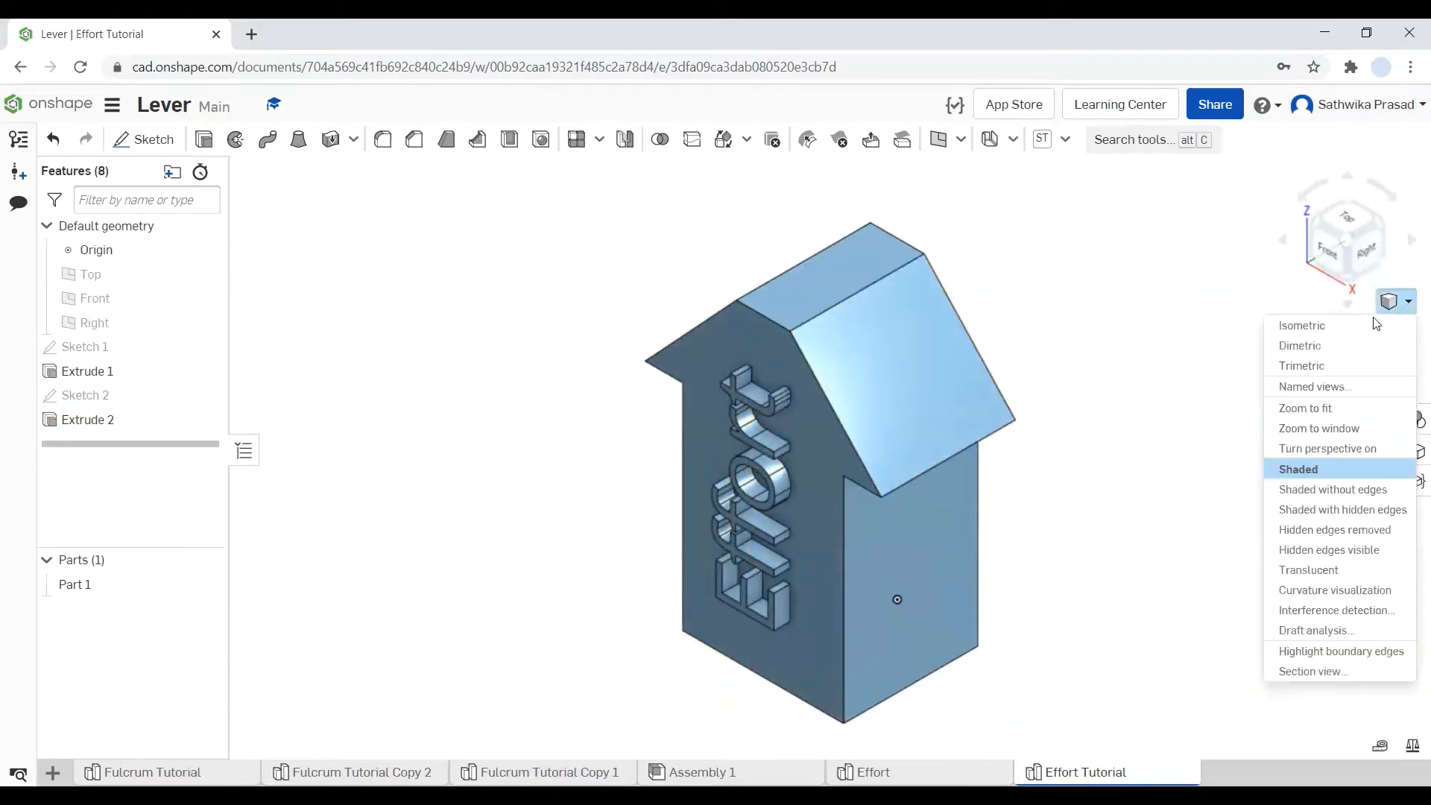
left_click(1359, 328)
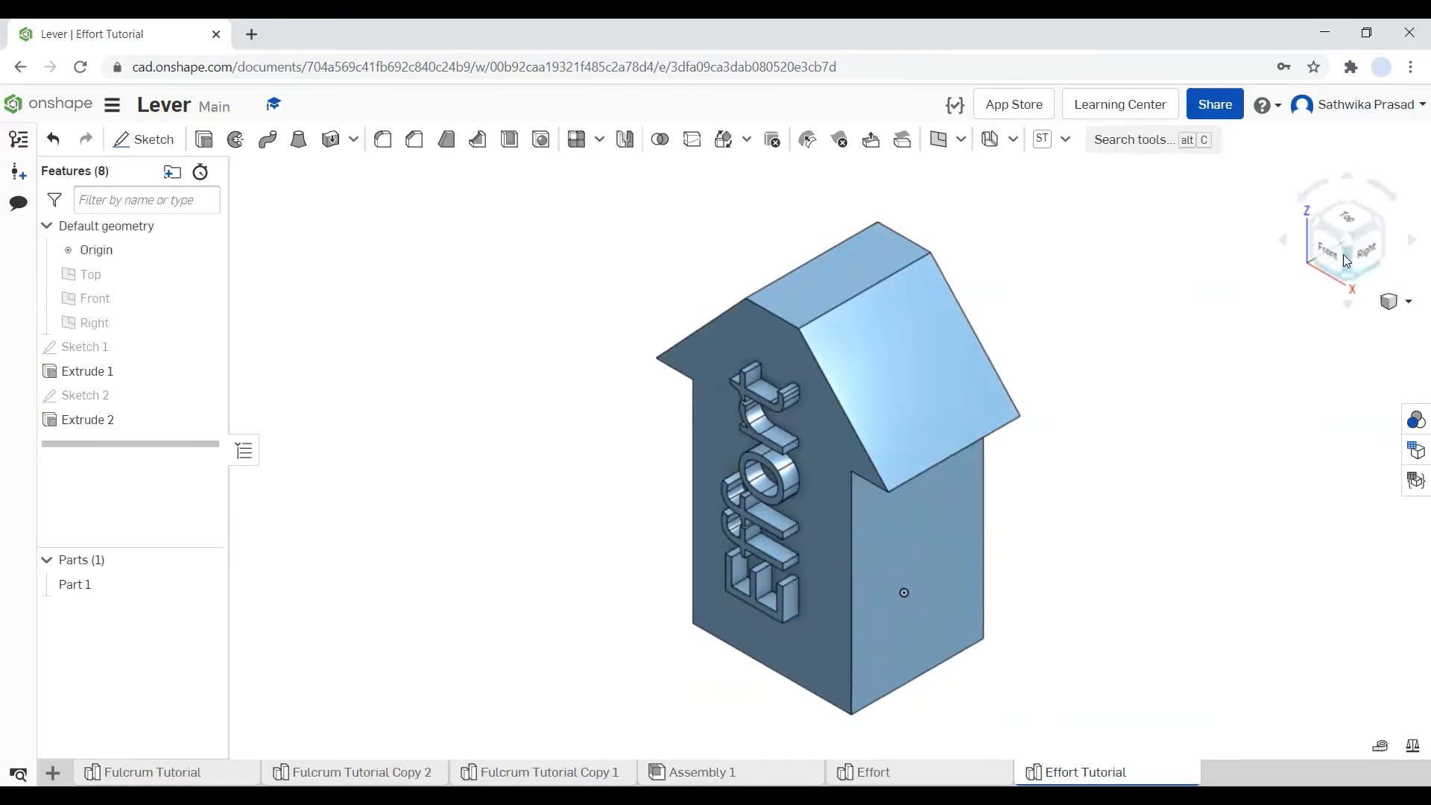
left_click(1322, 263)
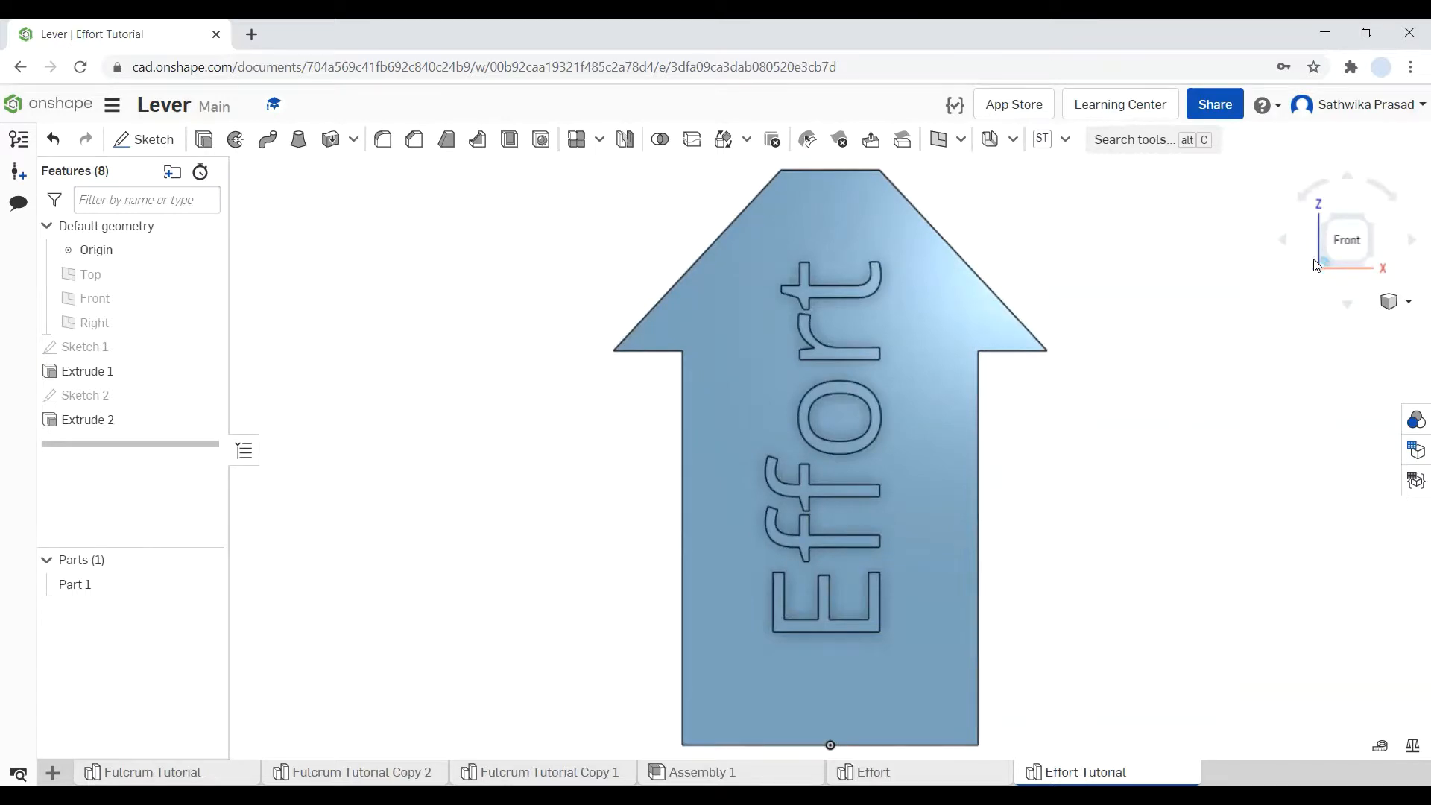
right_click(120, 585)
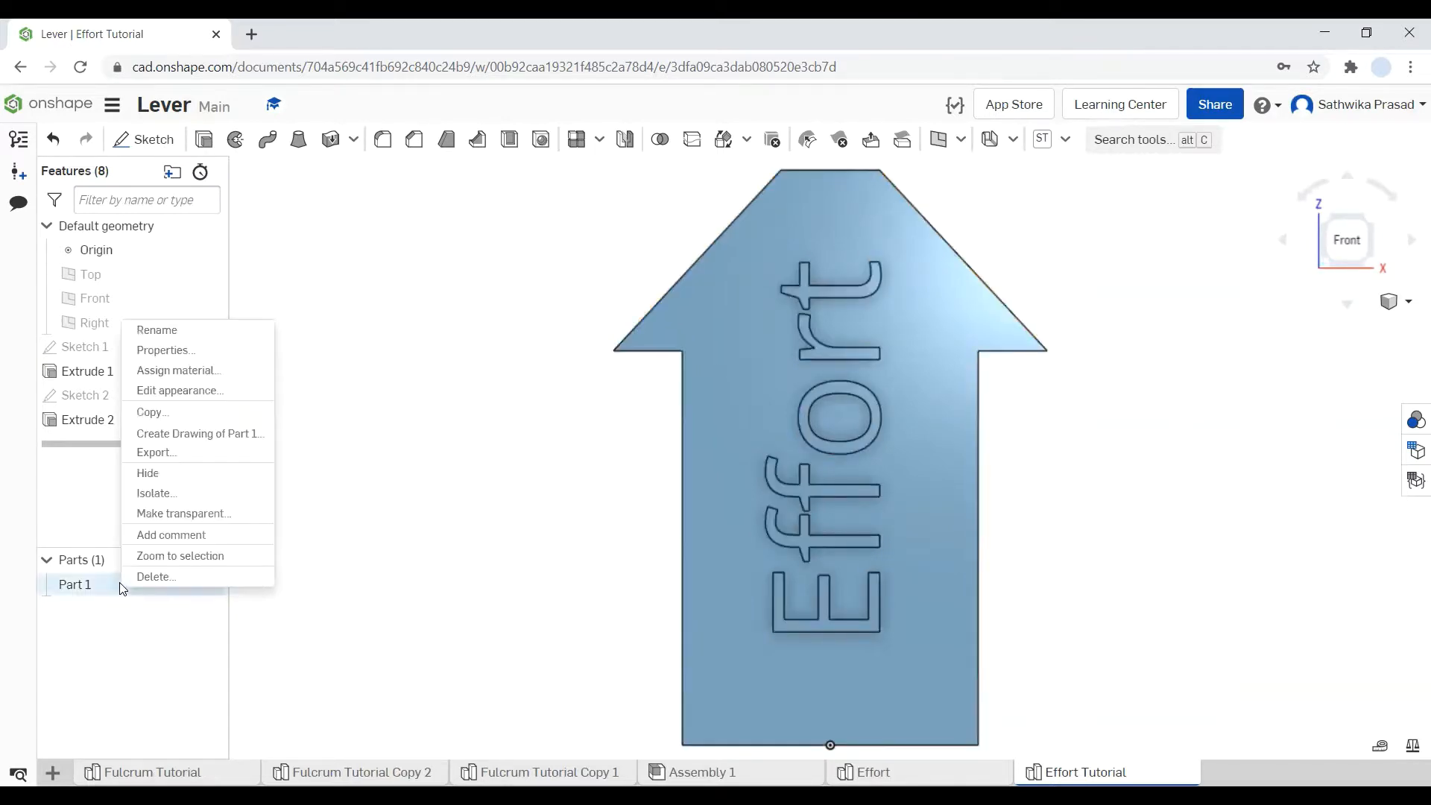
left_click(213, 329)
type("Eff")
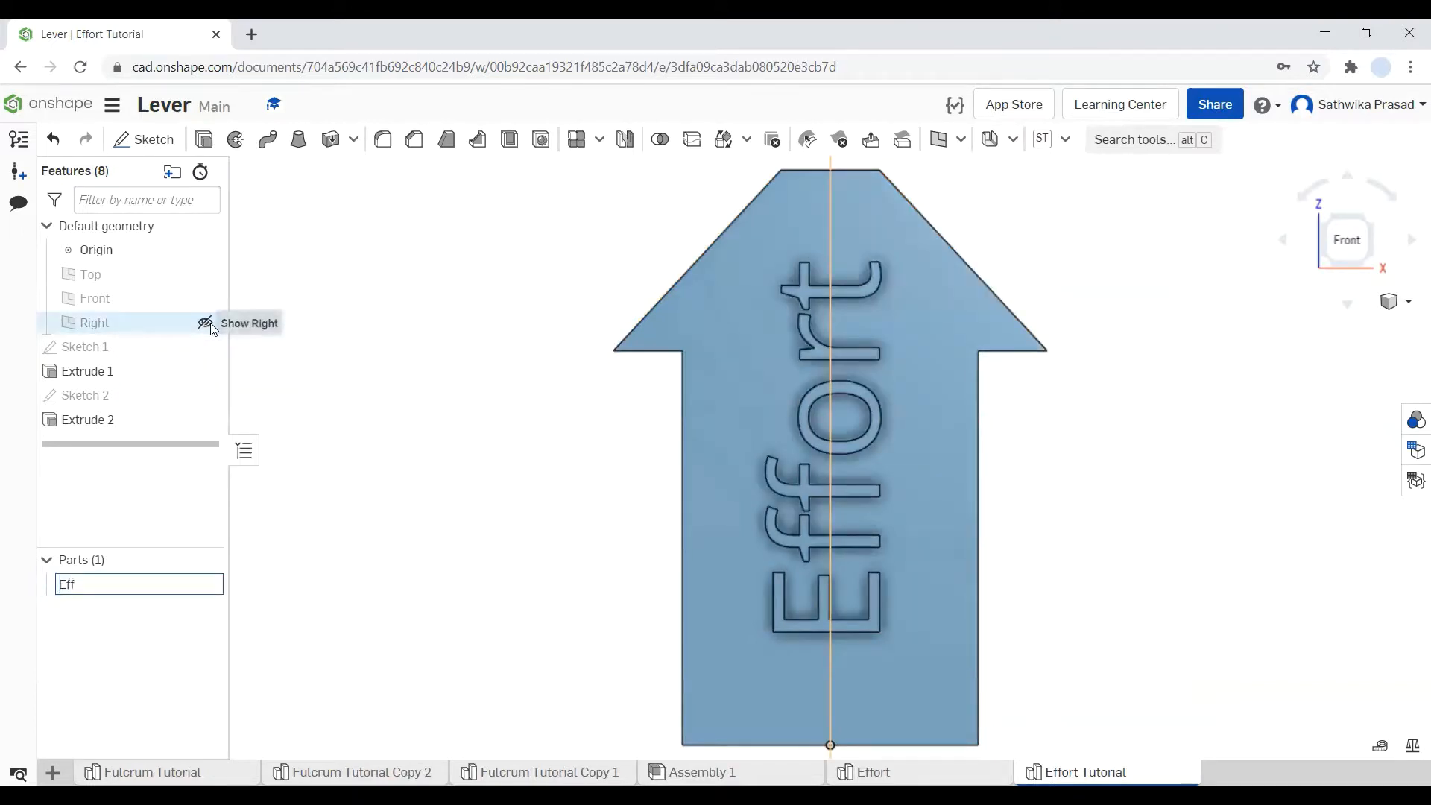
type("ort Arrow")
key("Return")
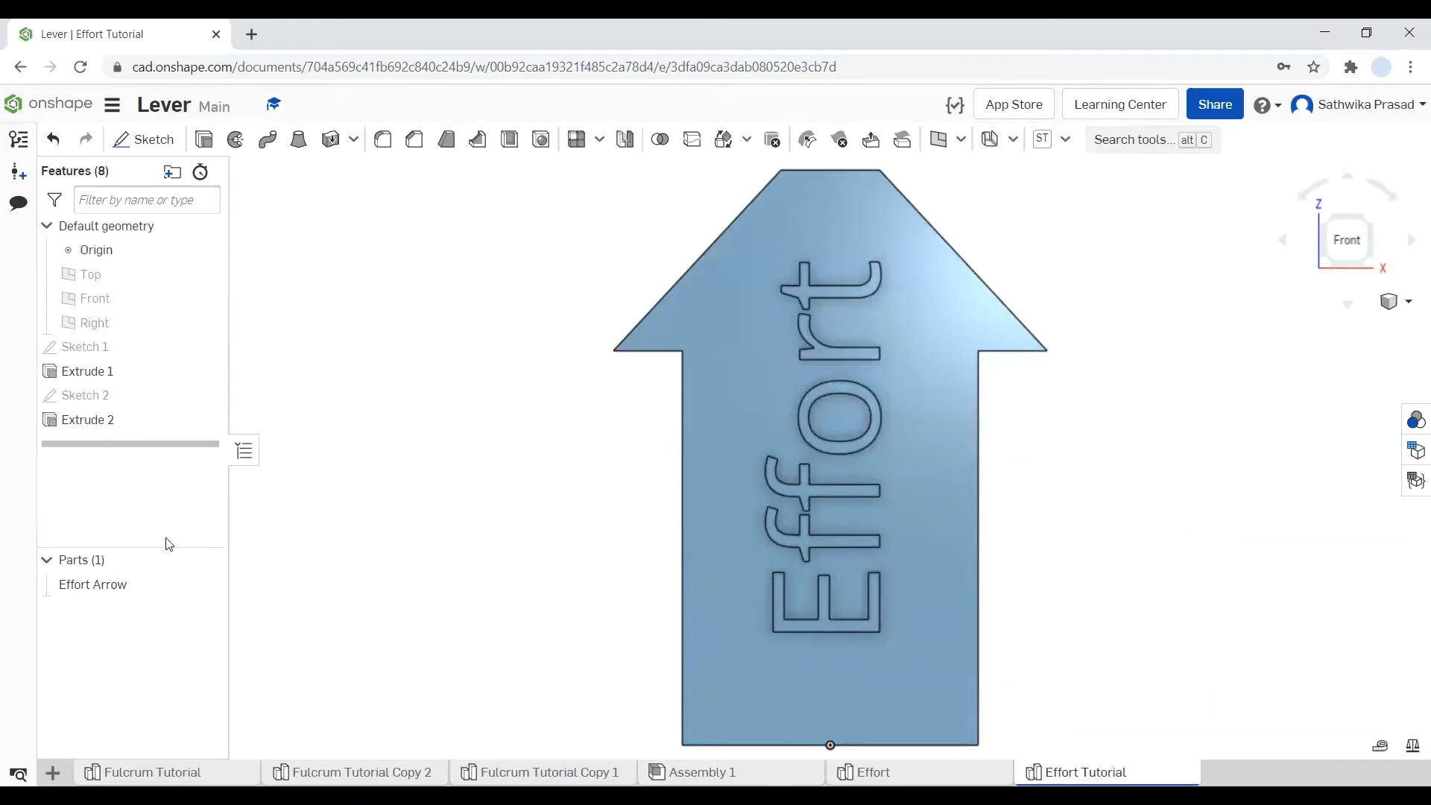
Step: Set the Effort Arrow part's colour to teal 57C6BD and compare it with the Effort part studio
right_click(141, 584)
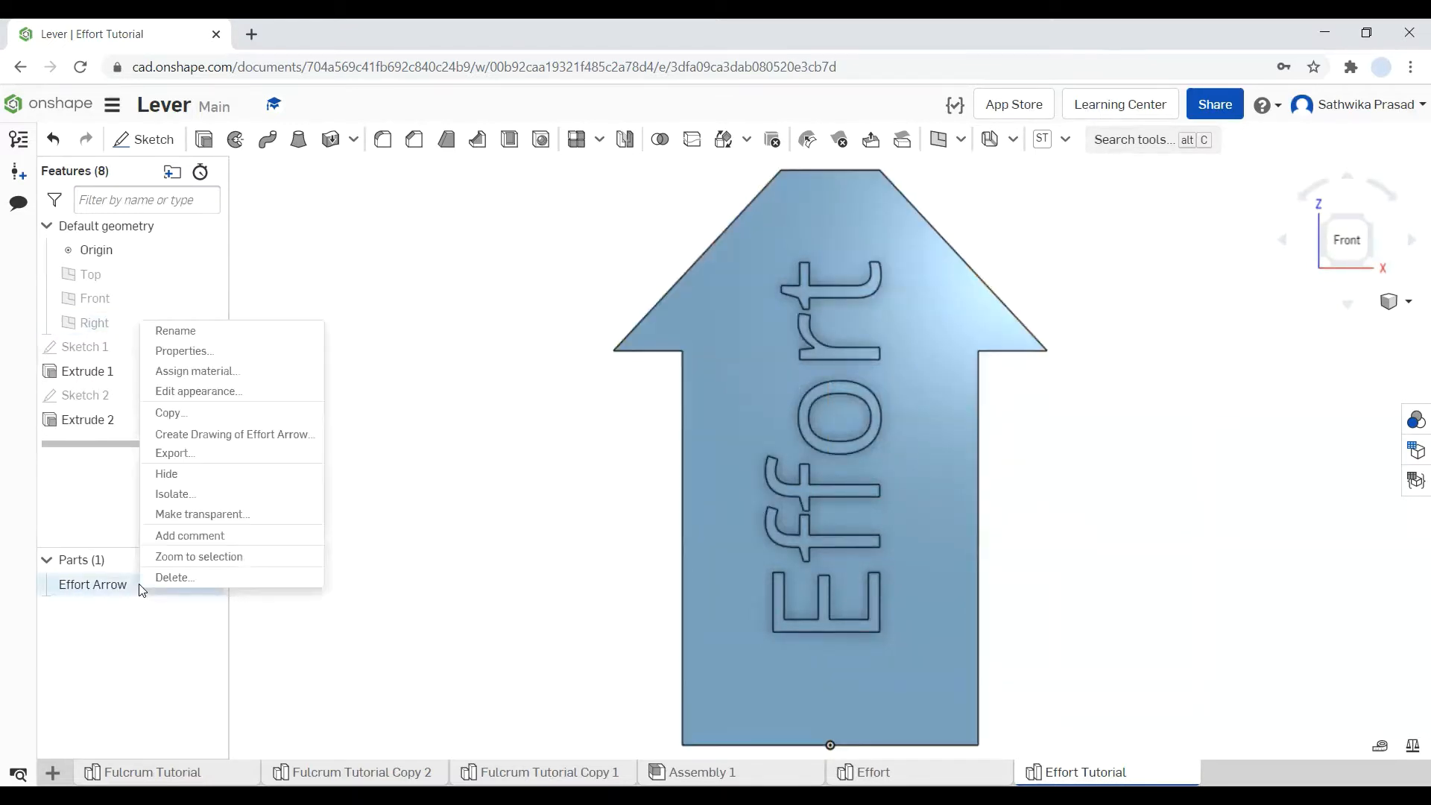
left_click(199, 391)
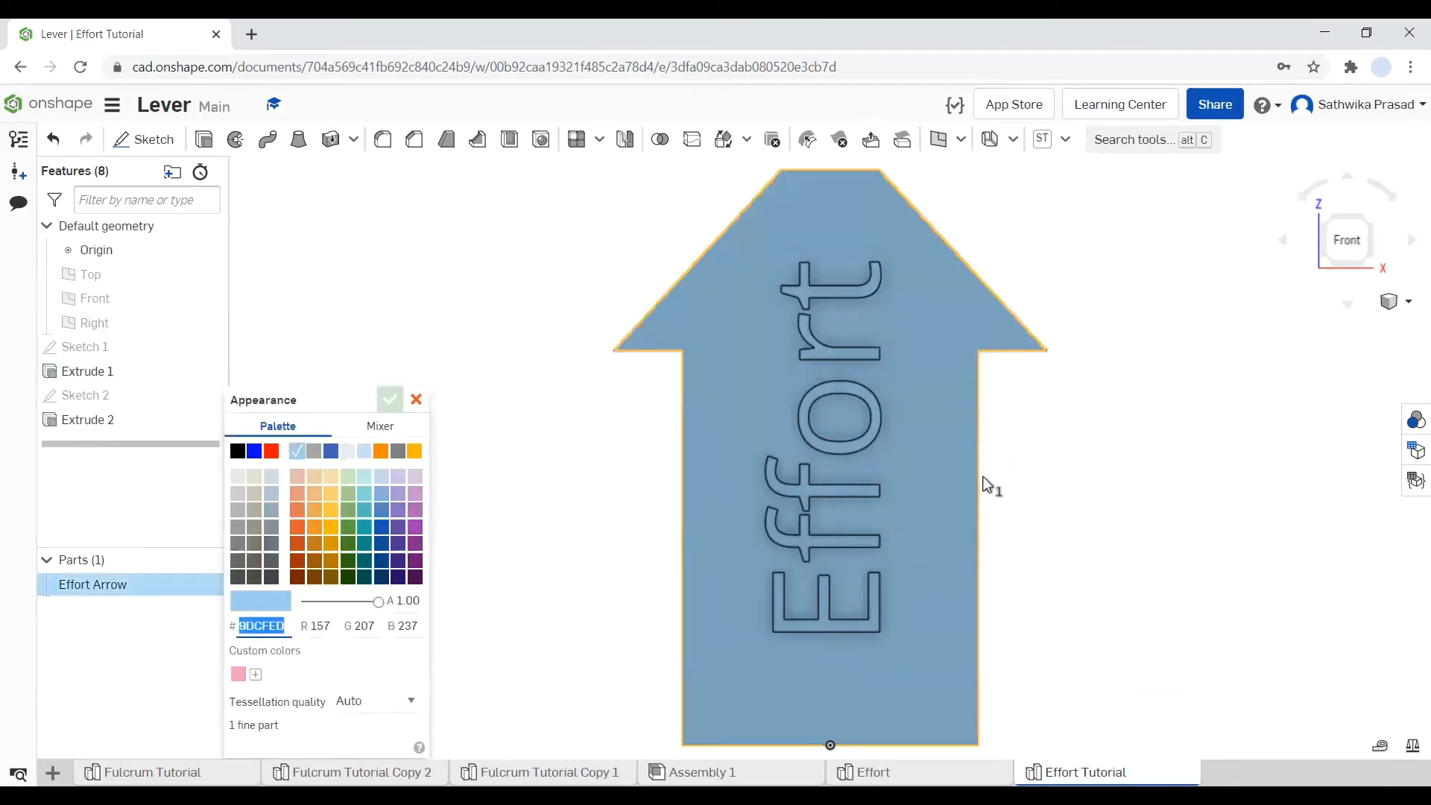
scroll(985, 485, "down", 2)
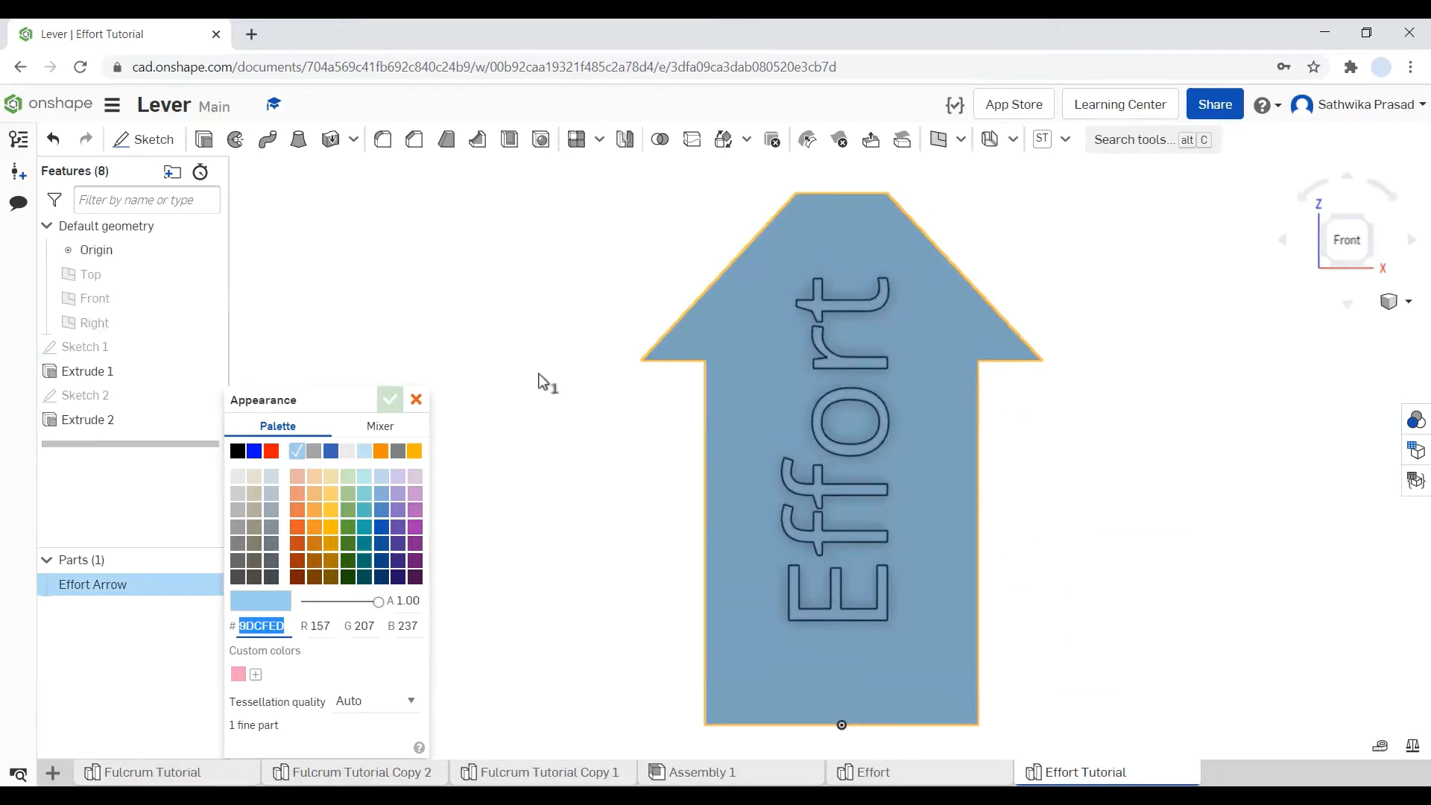
left_click(365, 511)
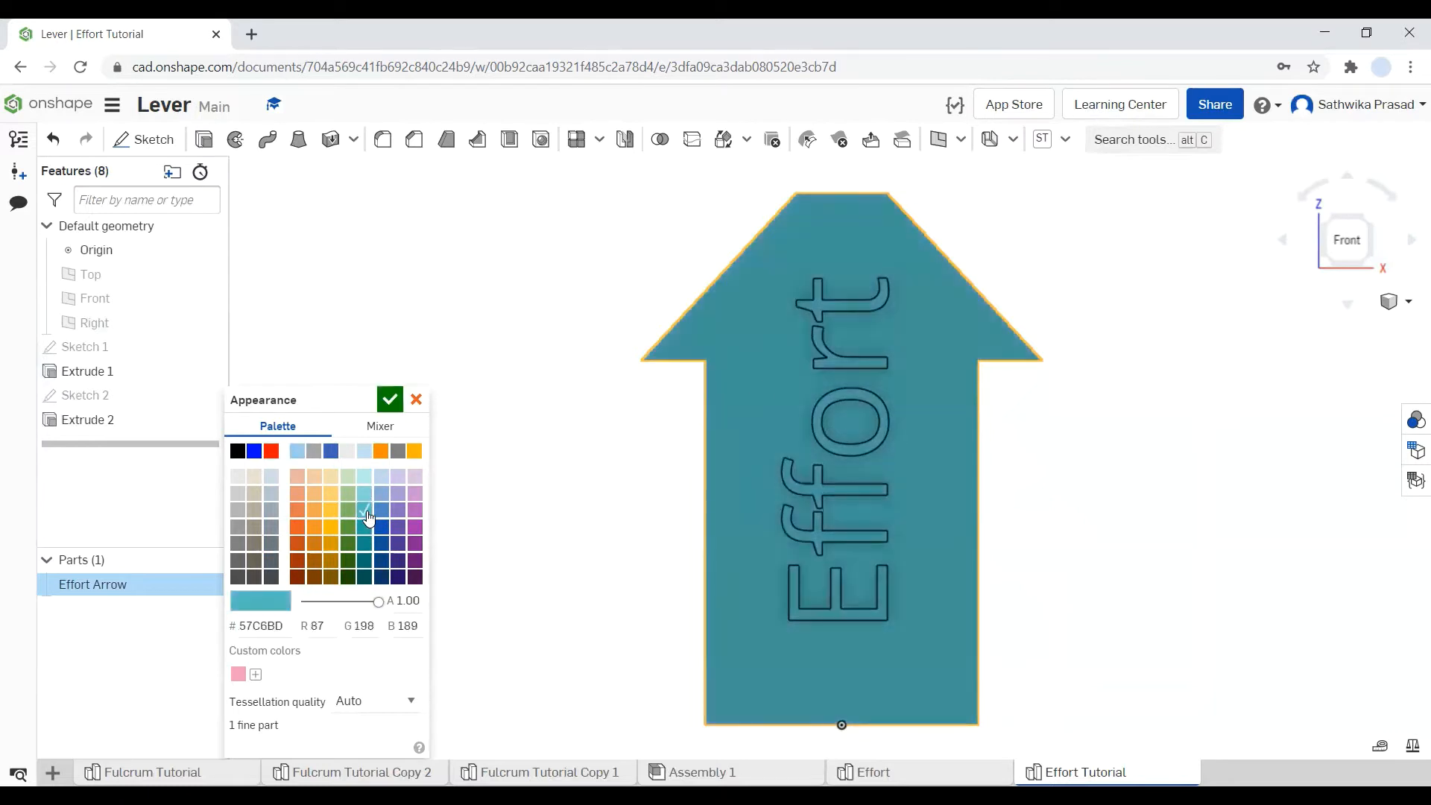
left_click(873, 773)
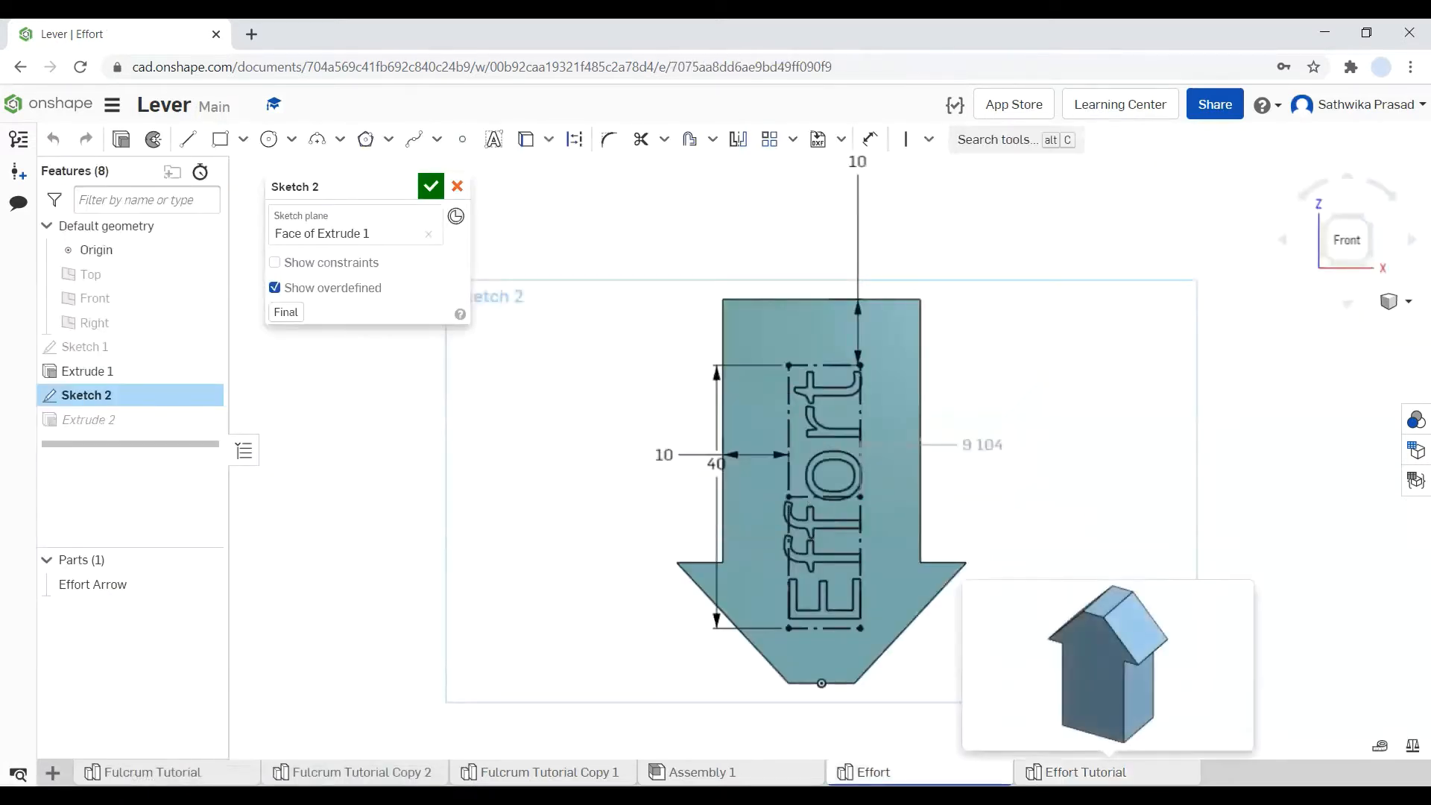
left_click(1086, 773)
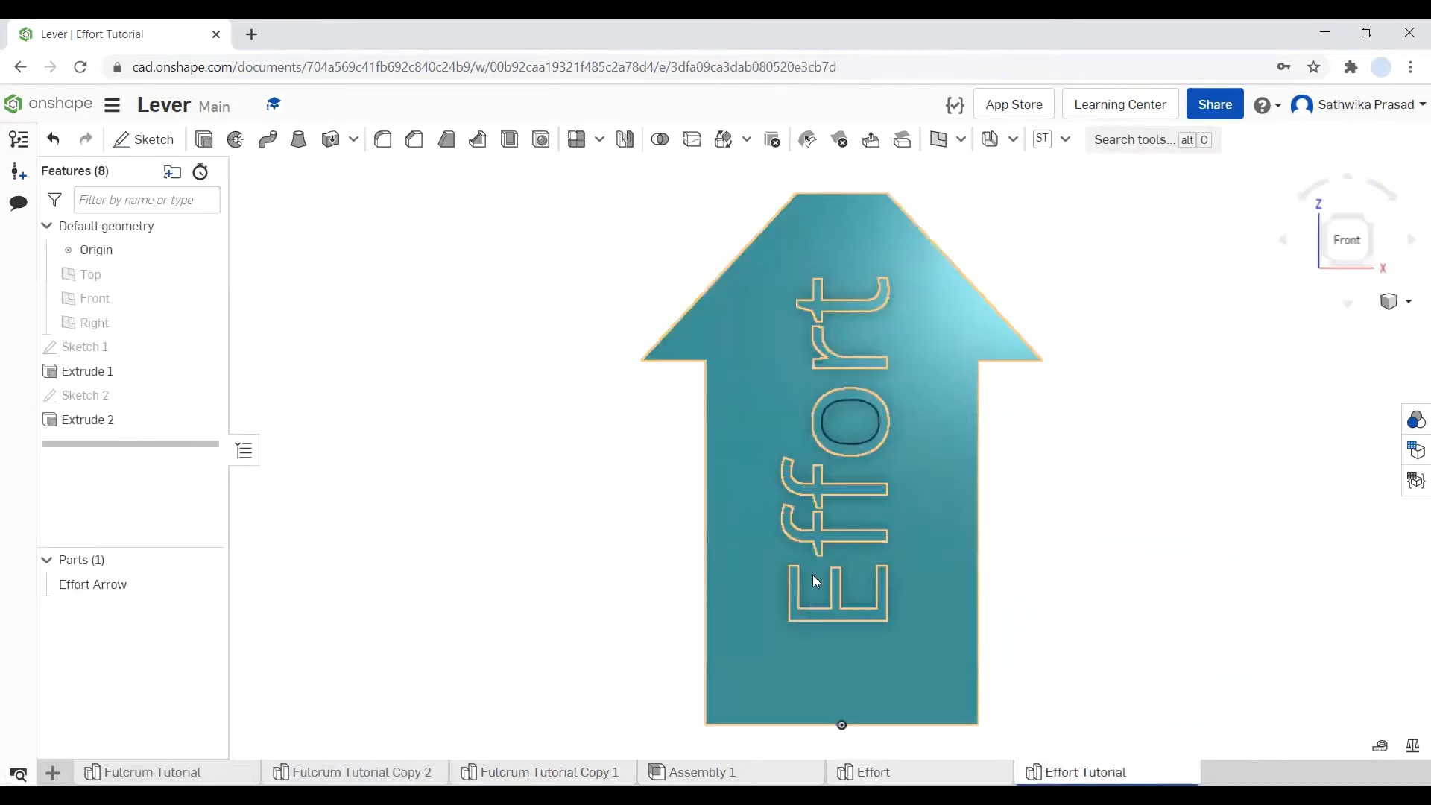
Step: Change the Effort Arrow part's colour to the lighter teal 89DAD3
right_click(170, 588)
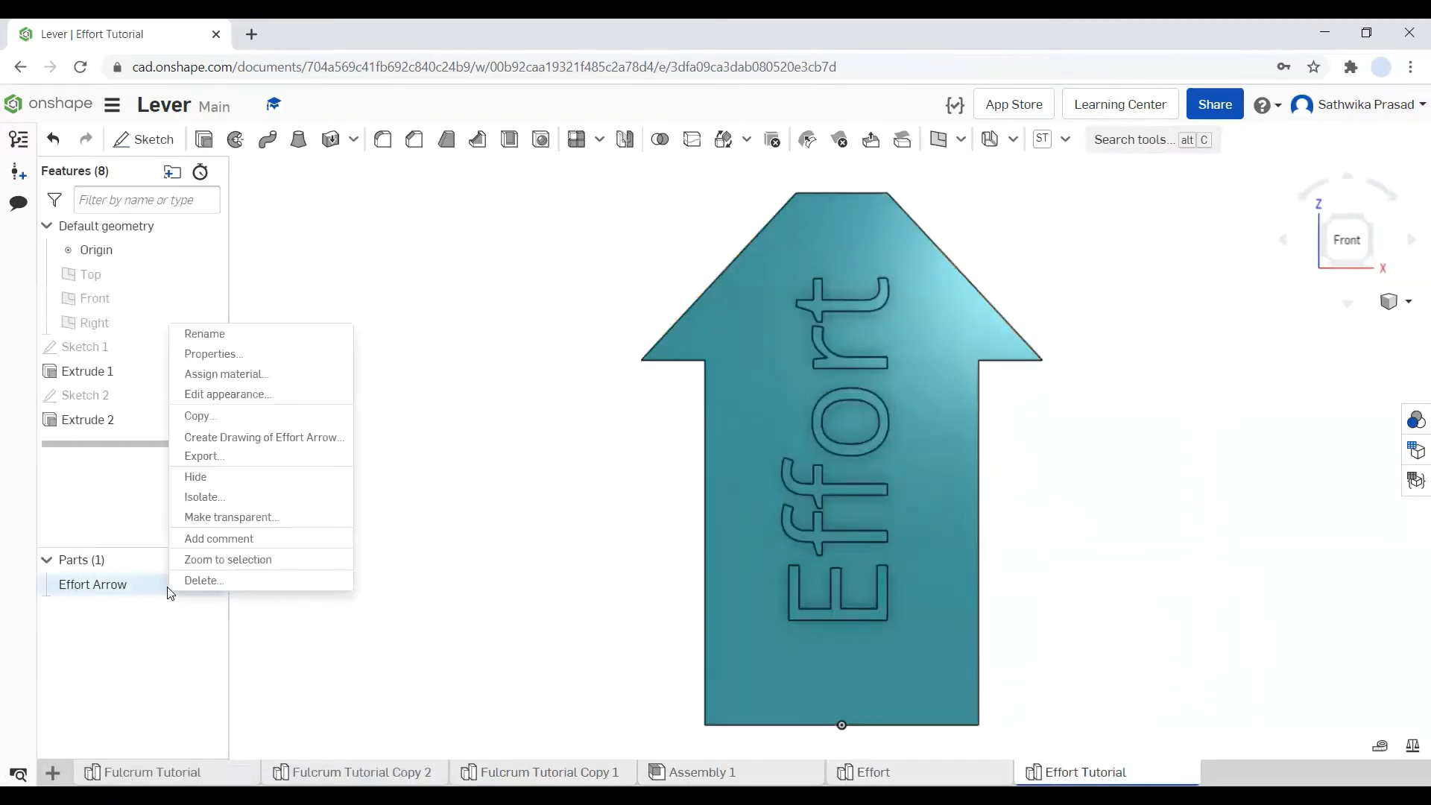
left_click(250, 393)
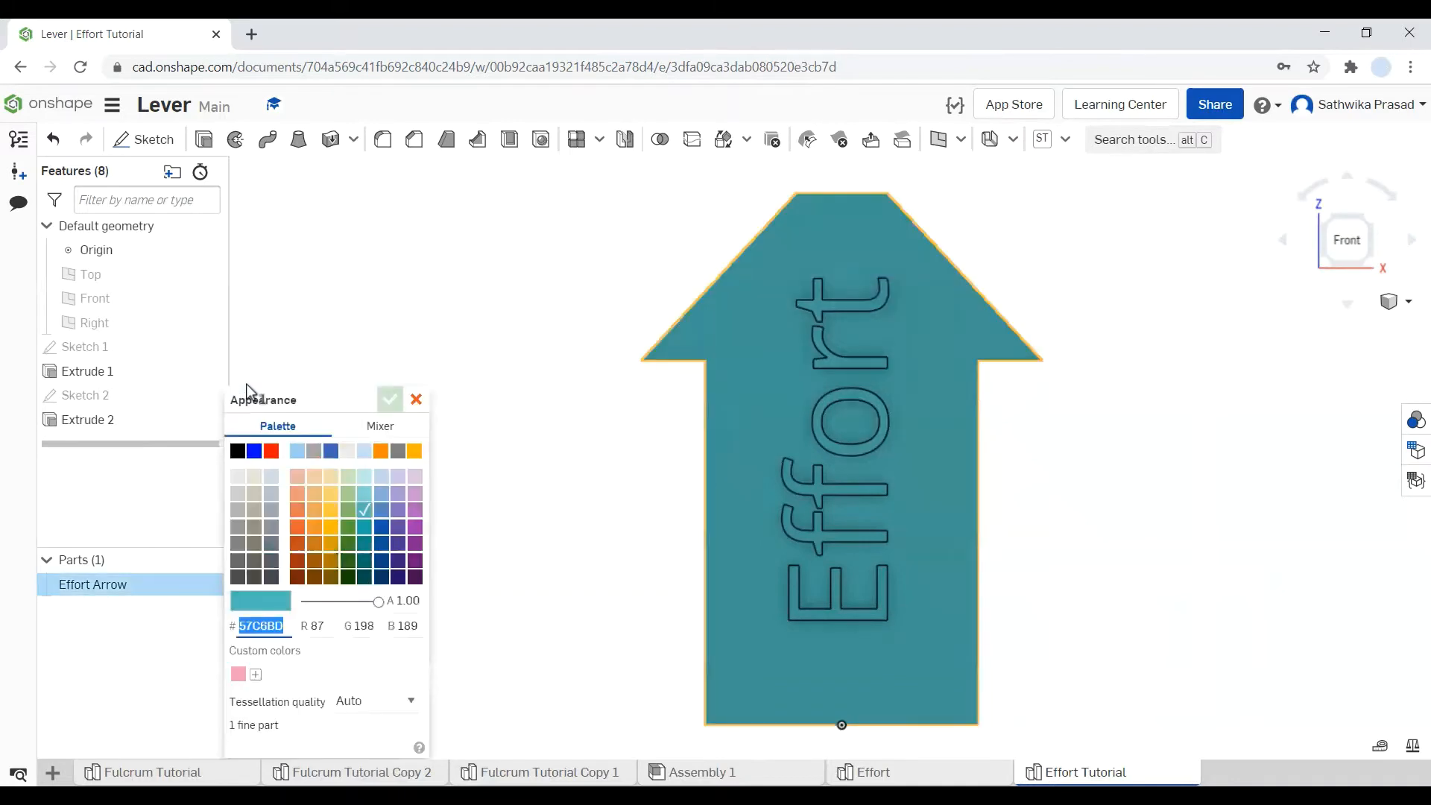
left_click(366, 495)
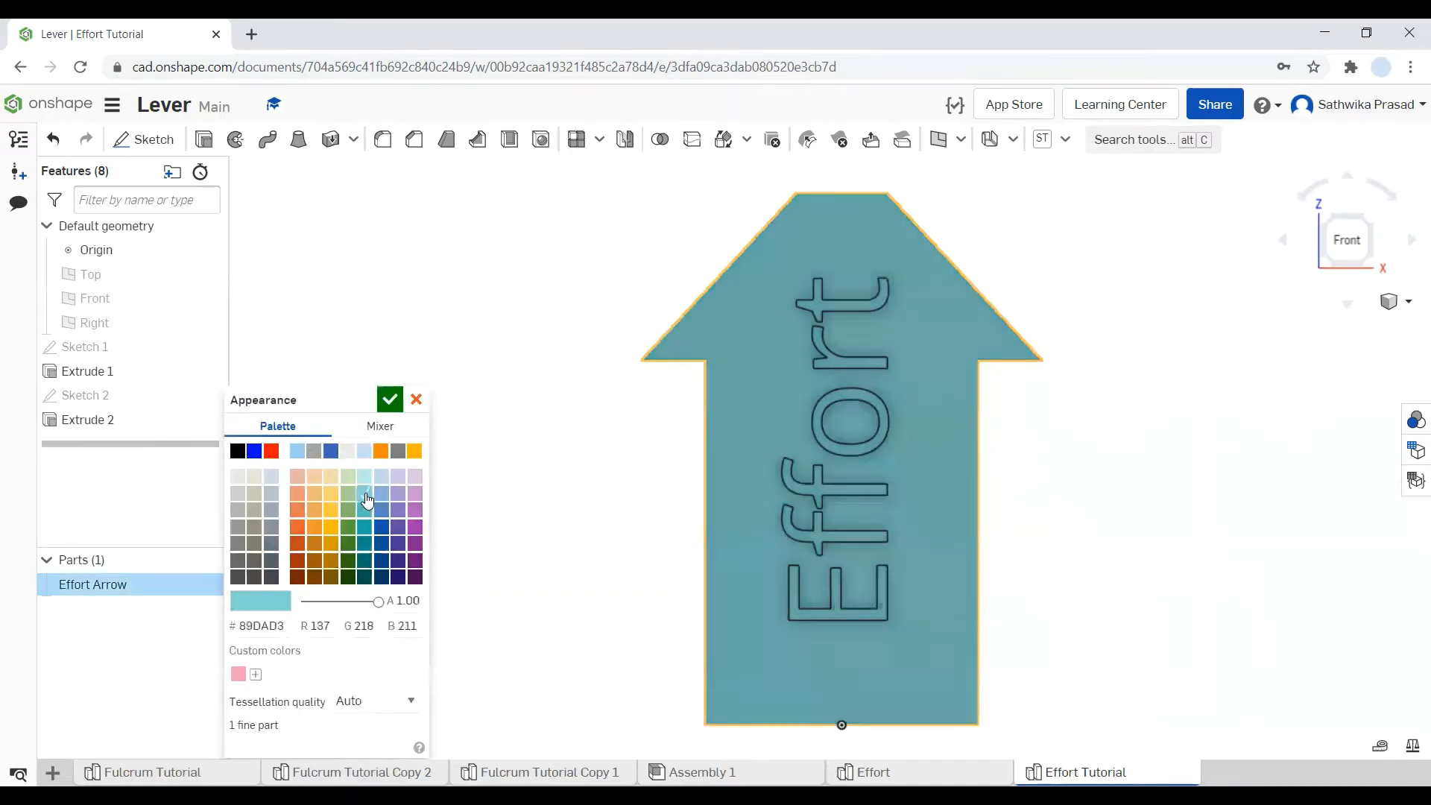
left_click(390, 402)
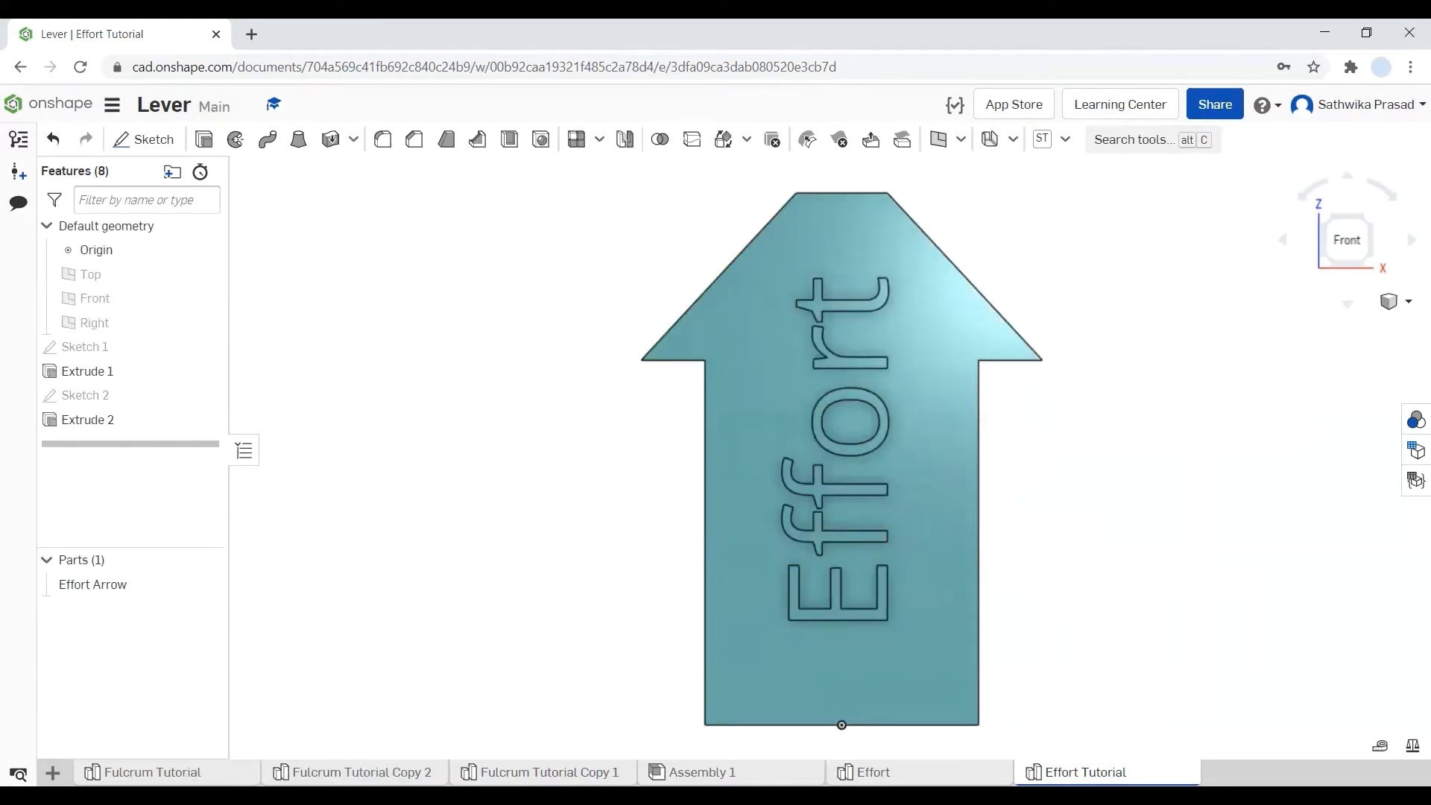
Step: Duplicate the Effort part studio, and duplicate the resulting copy once more
mouse_move(922, 772)
right_click(921, 772)
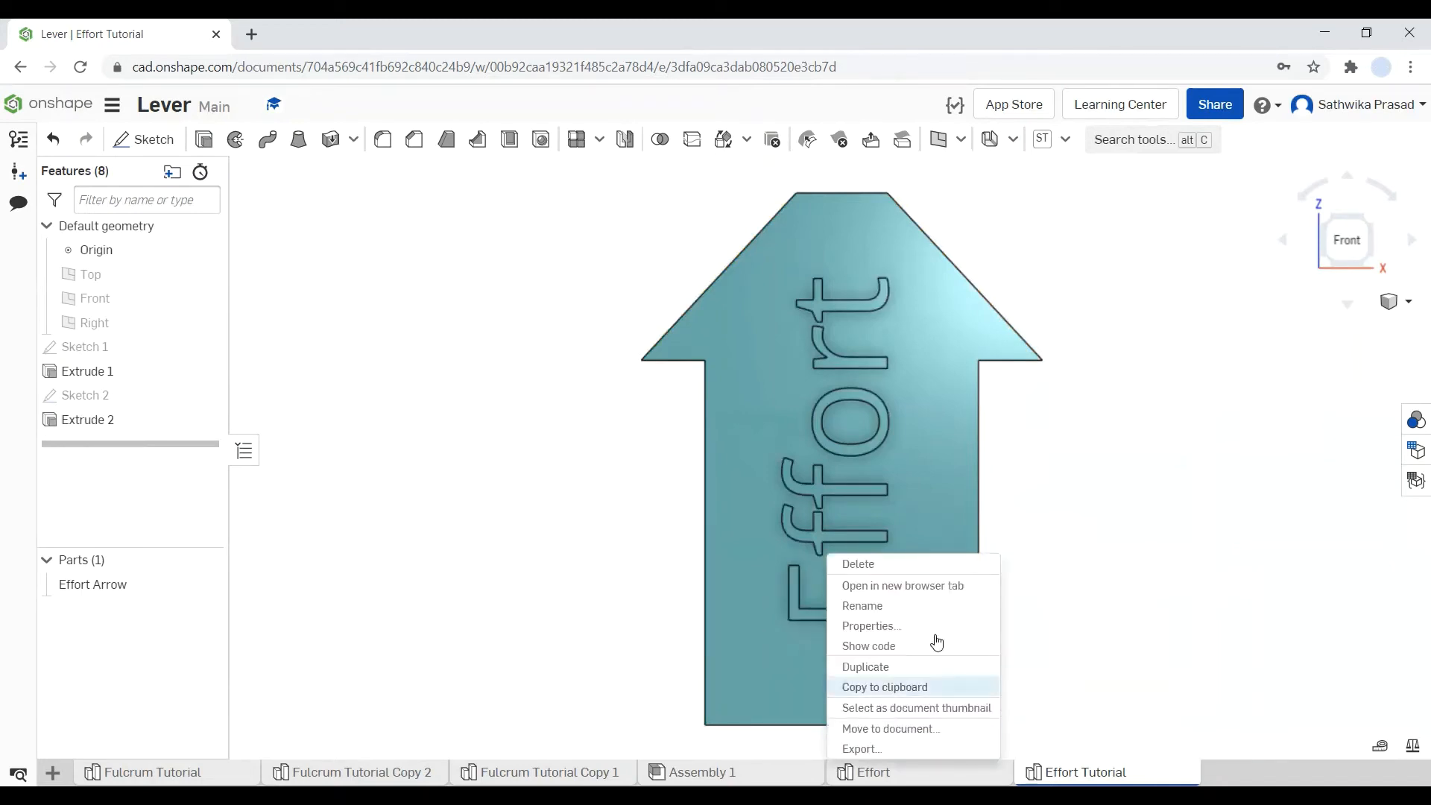
left_click(913, 667)
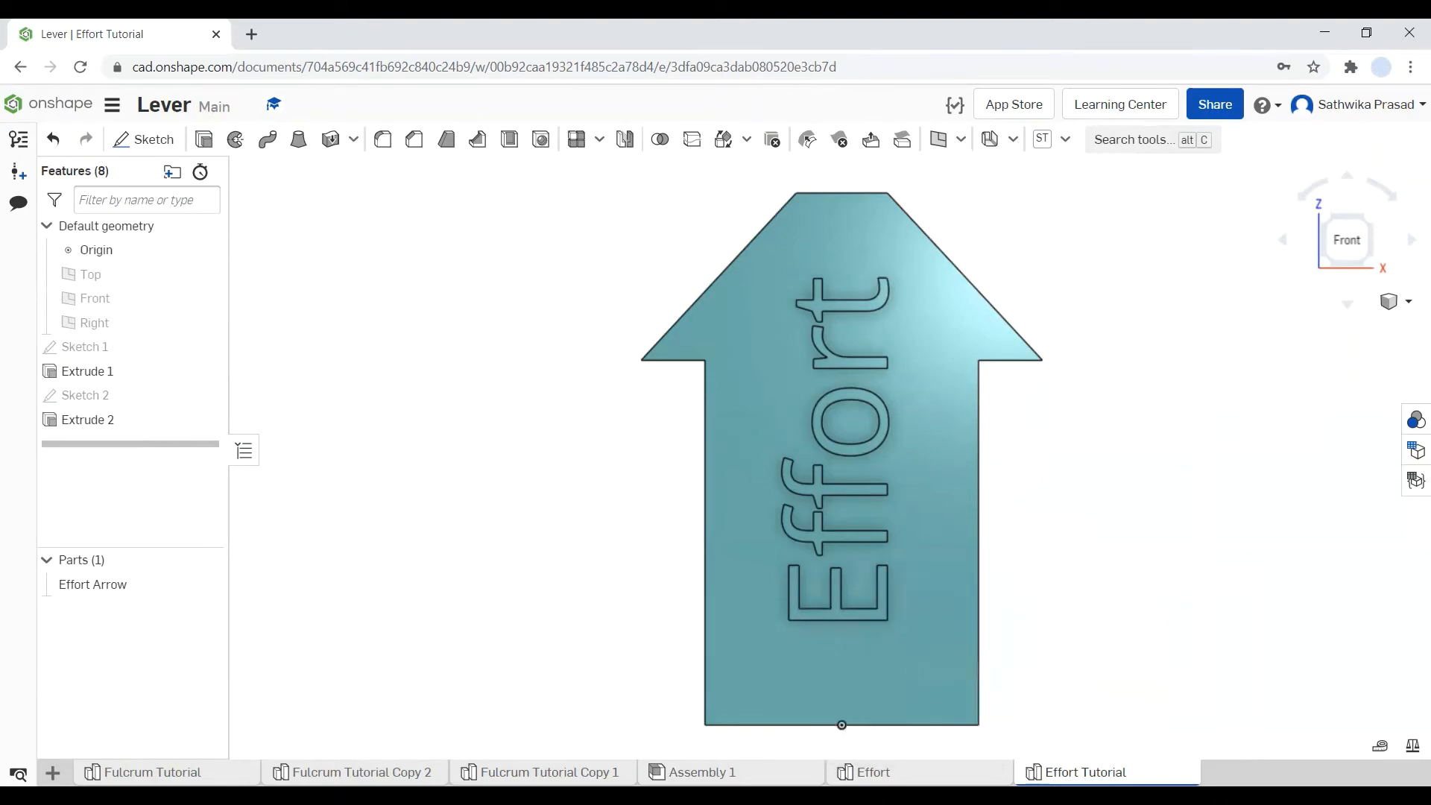
right_click(1074, 772)
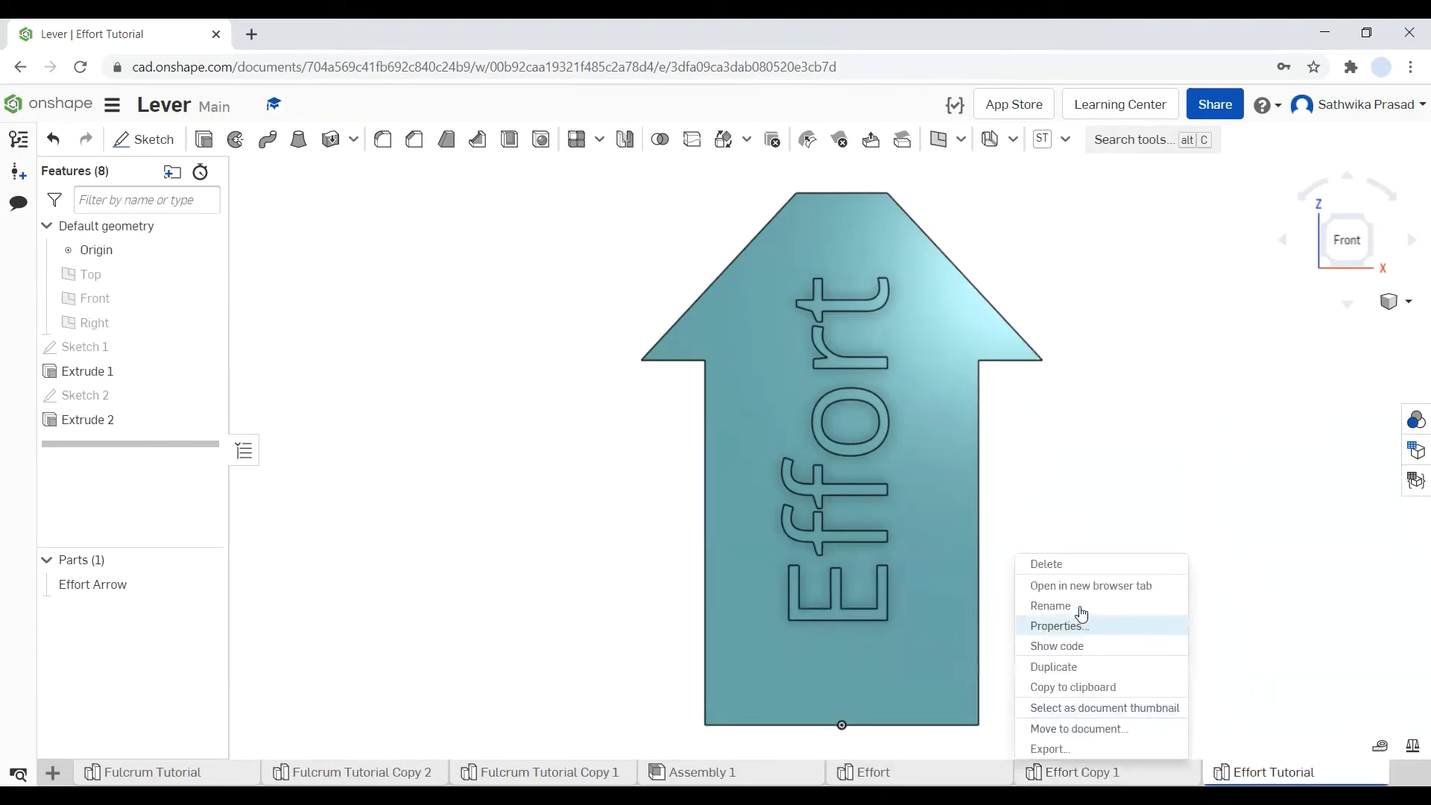
left_click(1076, 667)
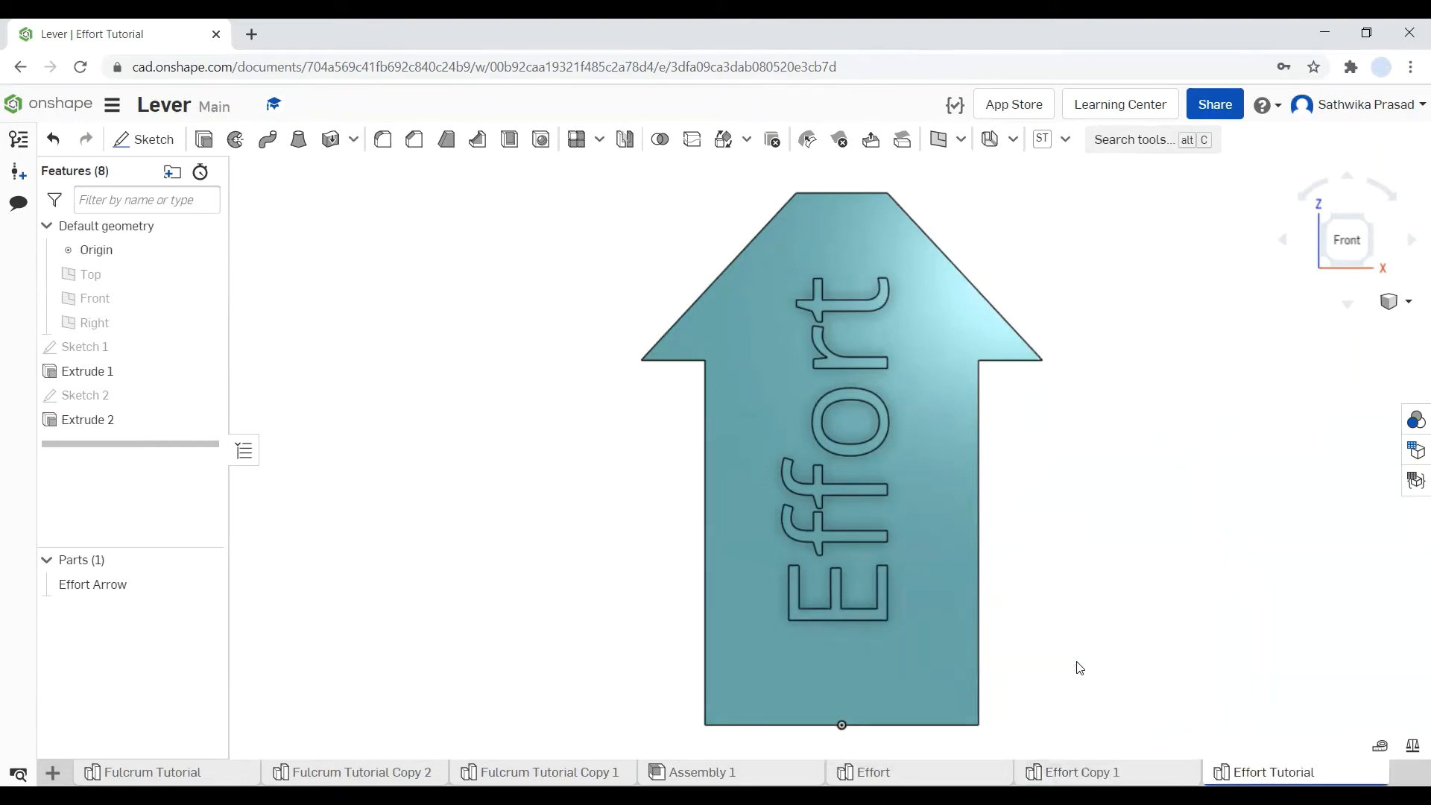